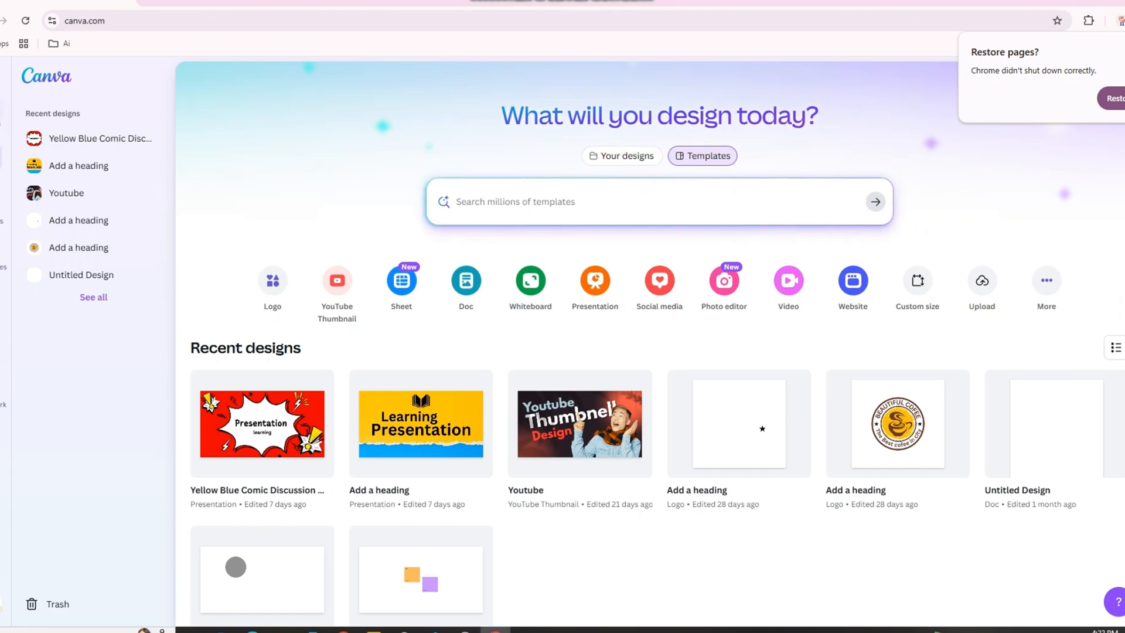
Step: Search the template library for "youtube thumbnail"
left_click(533, 199)
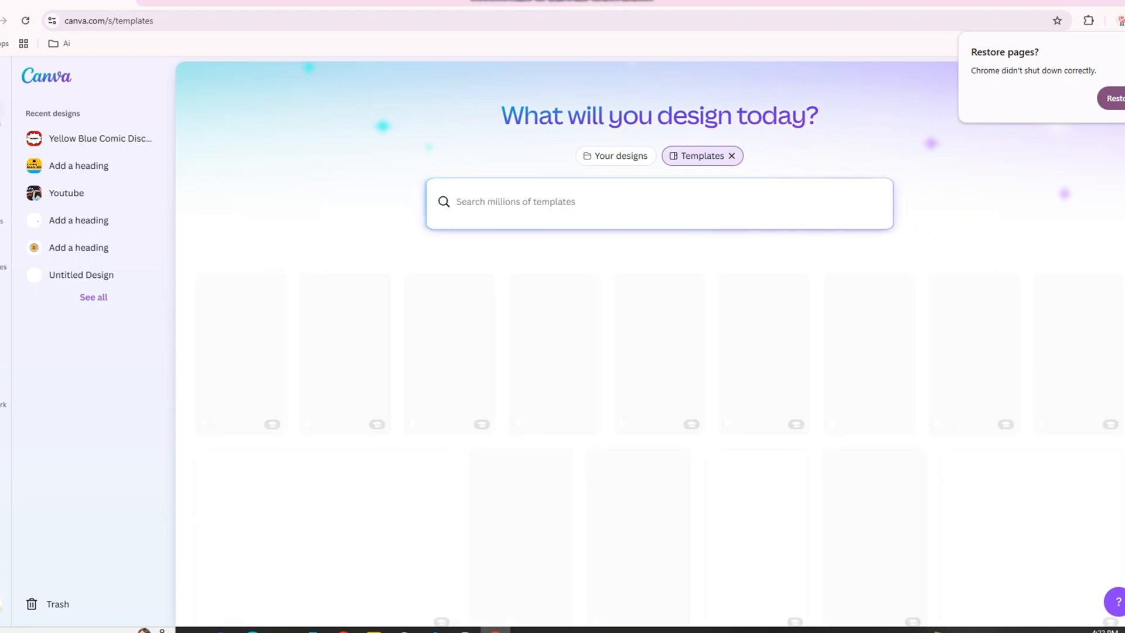
type("you")
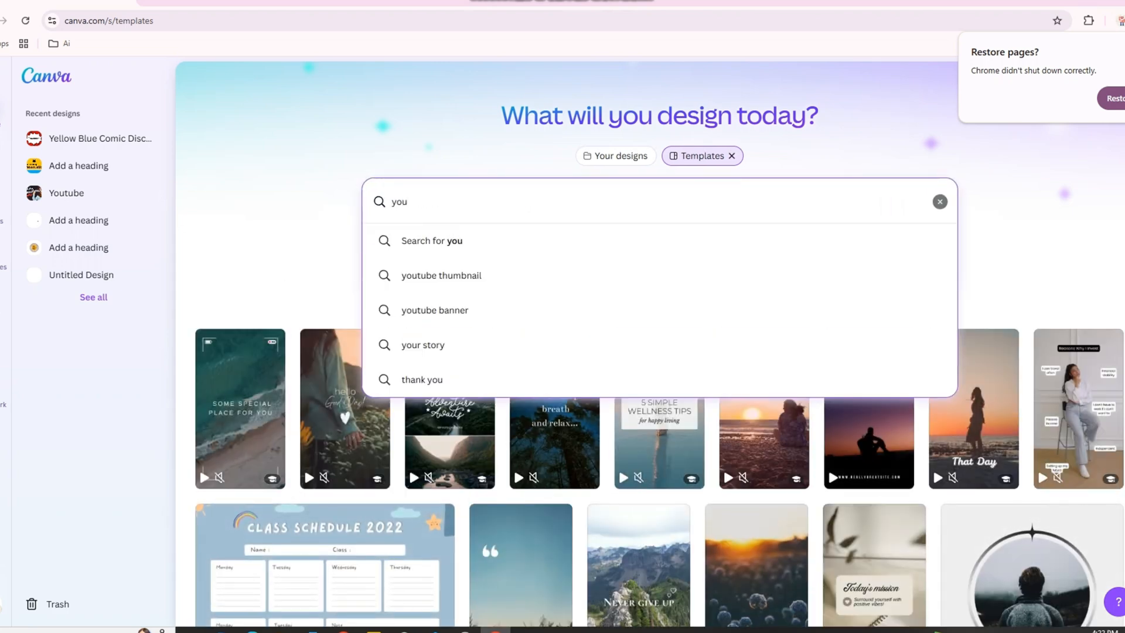
left_click(460, 275)
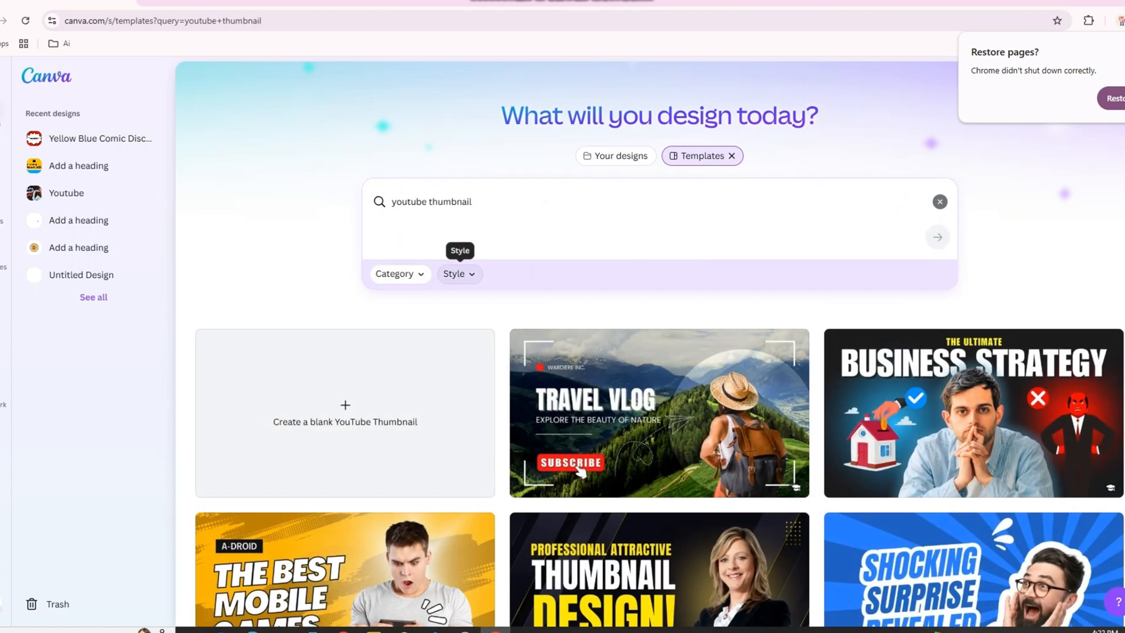
Step: Find the red "Unexpected Shocking Twists!" thumbnail among the template results and open it for customizing
scroll(460, 274, "down", 5)
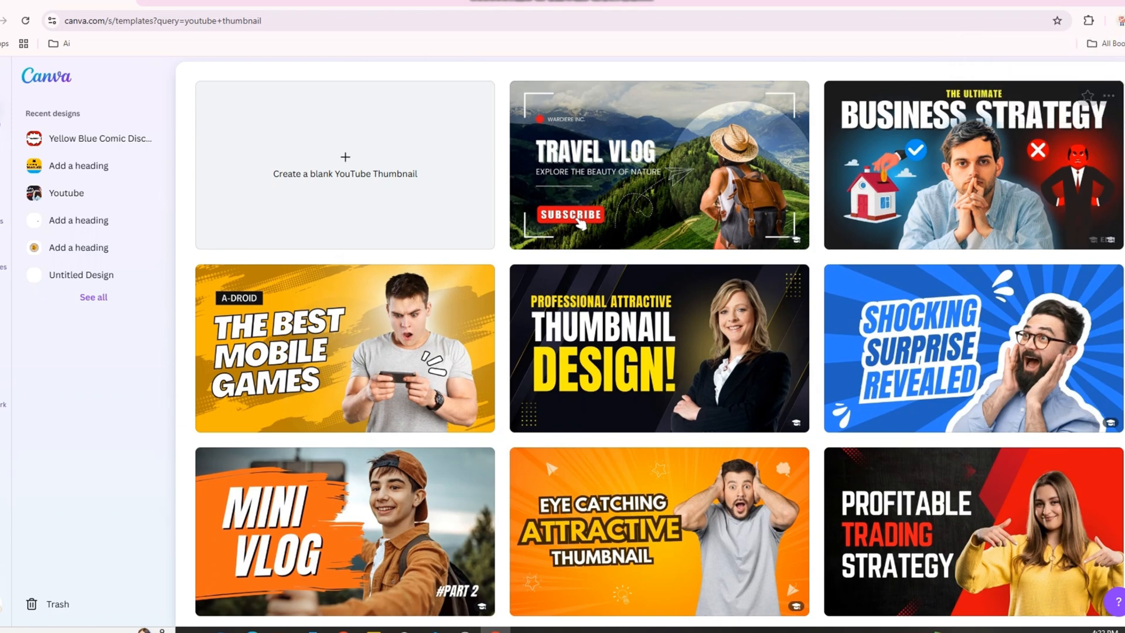
scroll(659, 498, "down", 1)
scroll(659, 469, "down", 4)
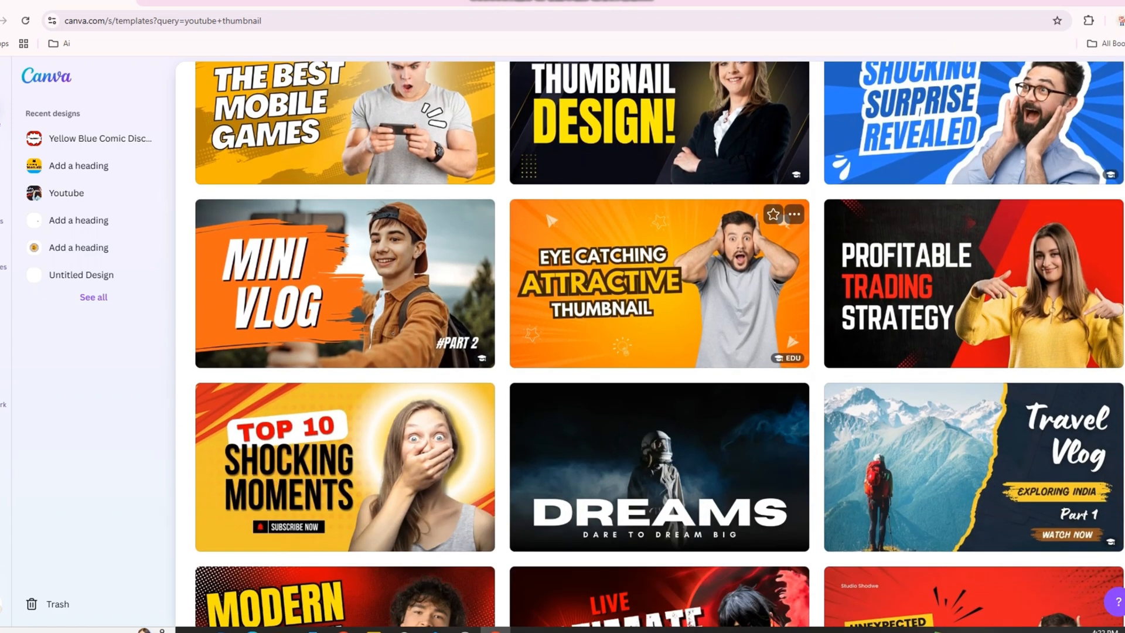
scroll(659, 469, "up", 8)
scroll(580, 346, "down", 10)
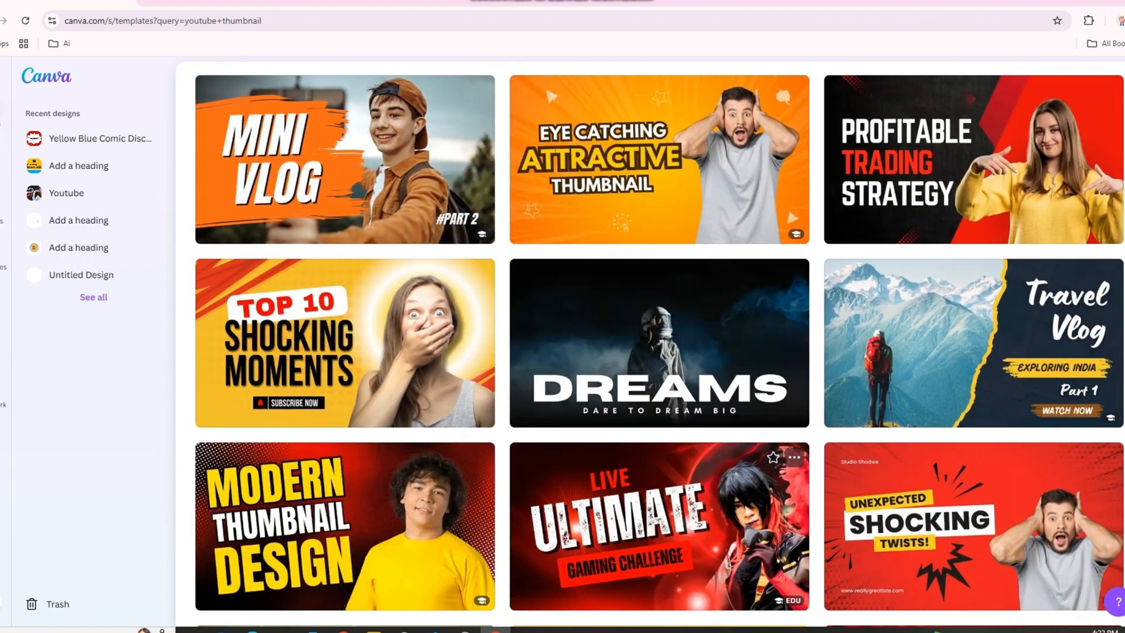
scroll(973, 351, "down", 3)
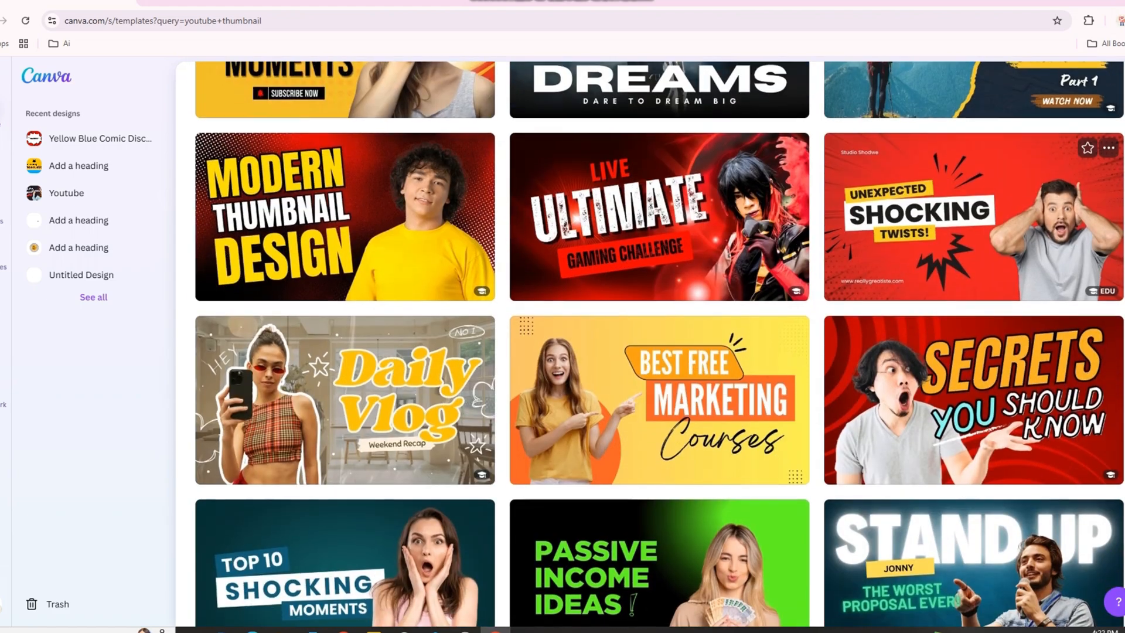
scroll(973, 352, "up", 1)
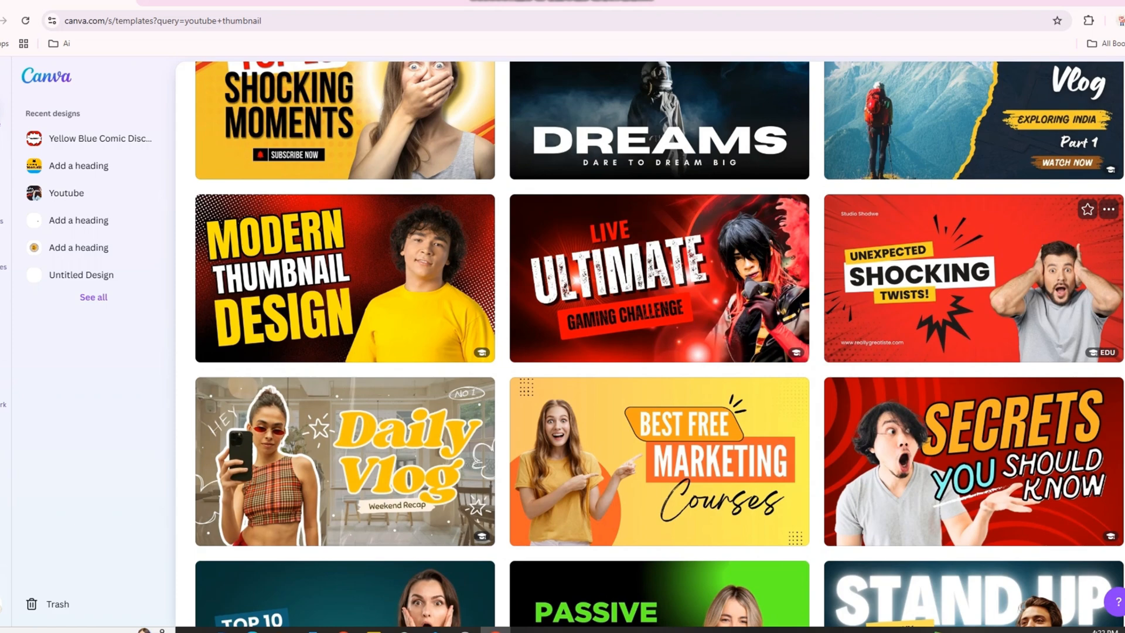
scroll(973, 293, "down", 1)
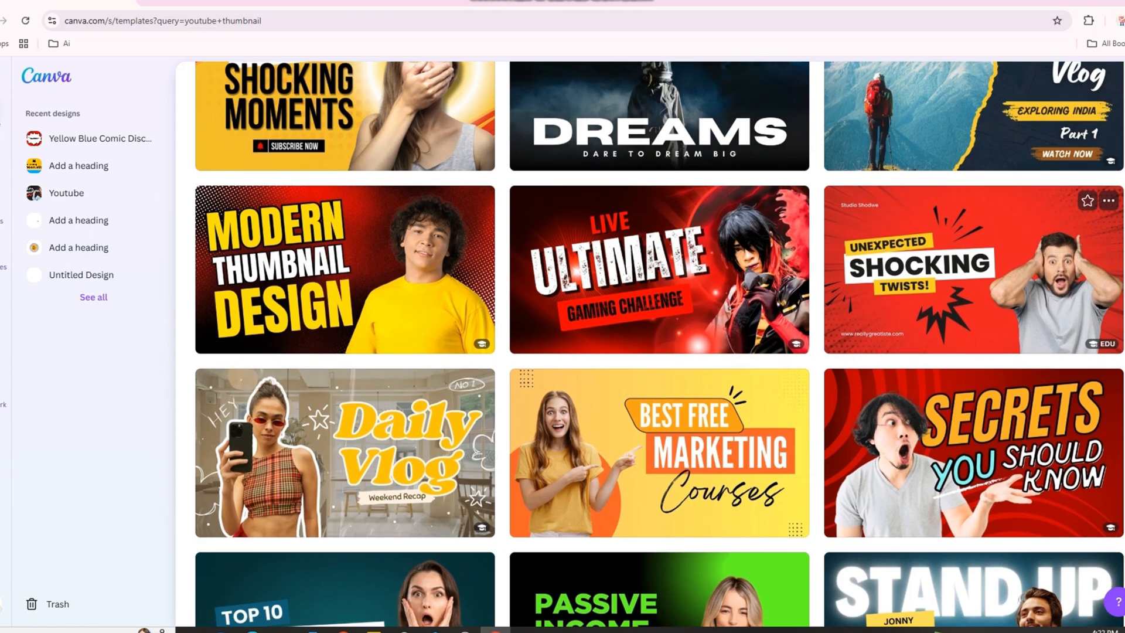
scroll(973, 293, "up", 1)
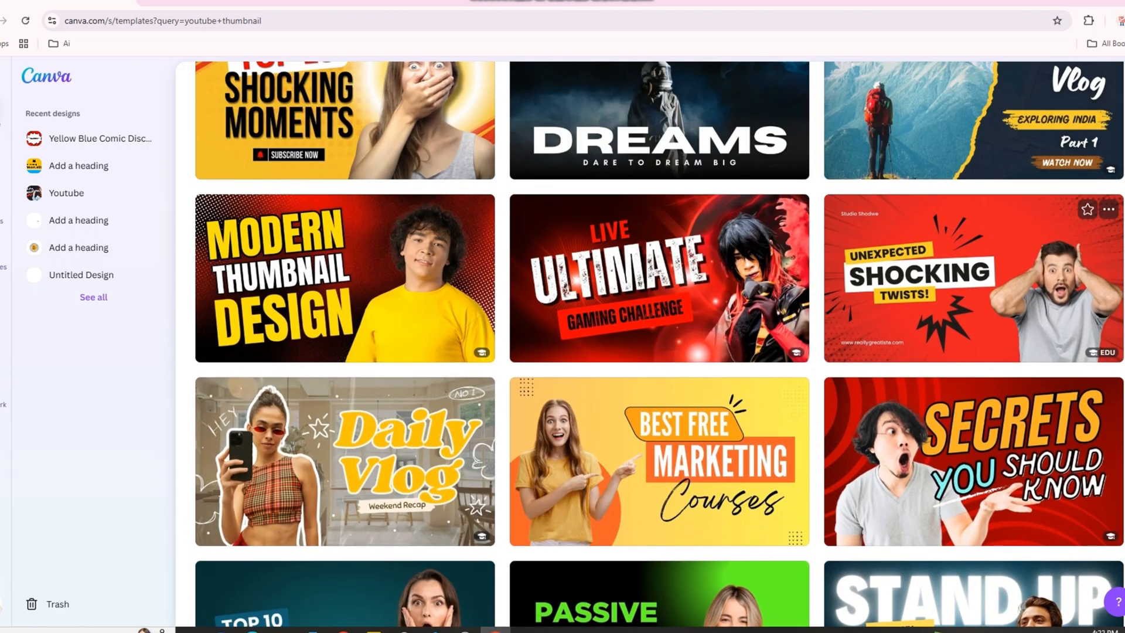
left_click(969, 278)
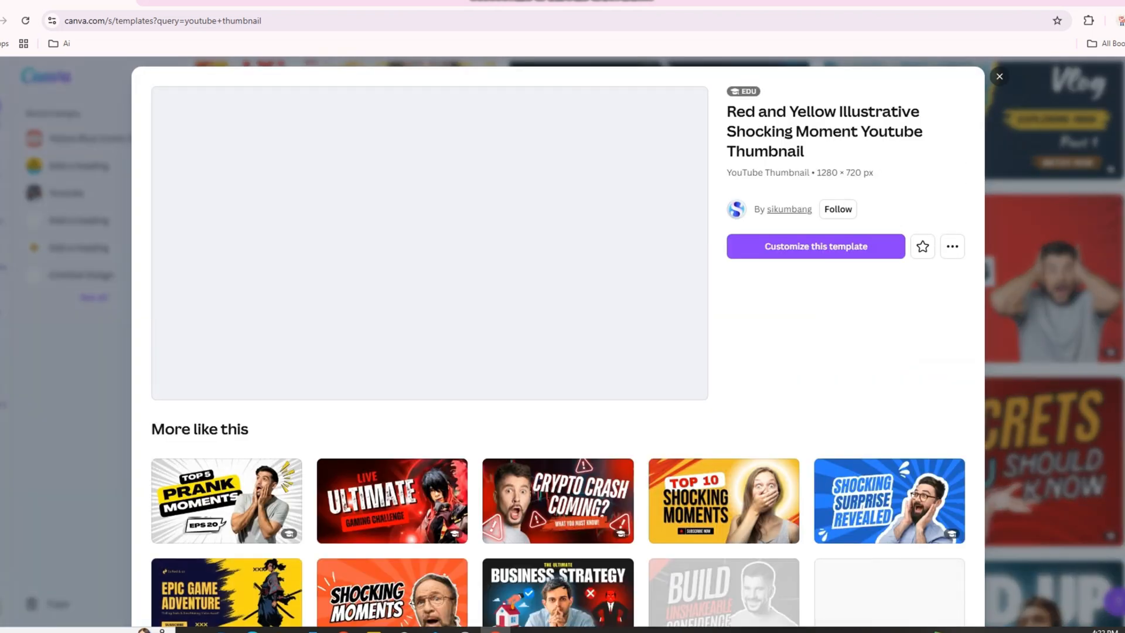
left_click(849, 250)
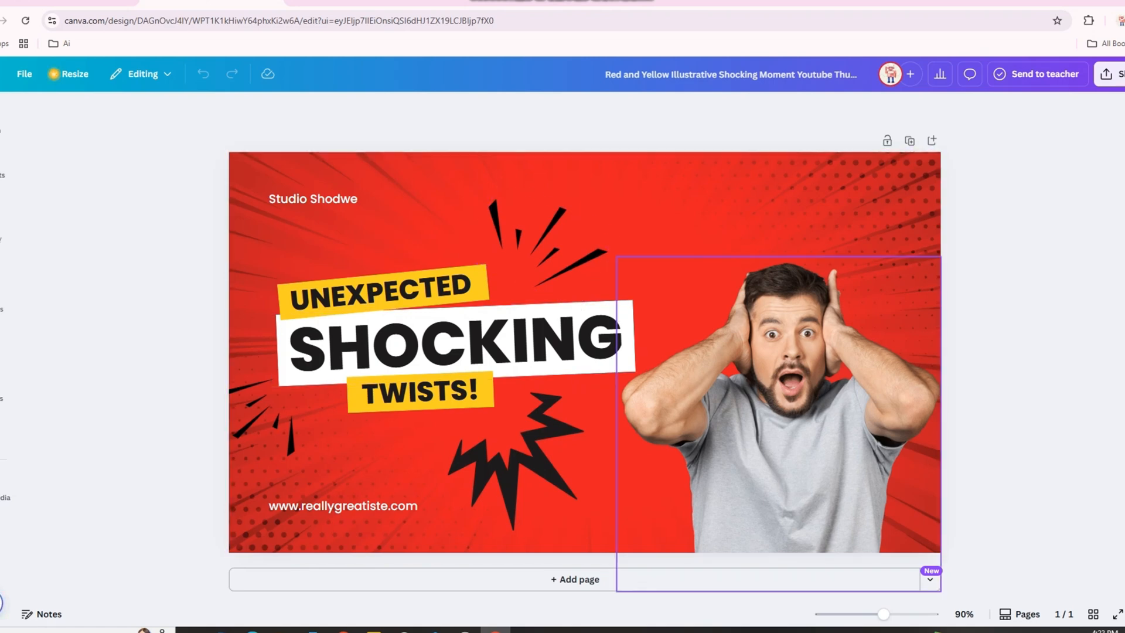
Step: Copy all the text, burst graphics and the man's photo from the template page
left_click_drag(200, 142, 977, 552)
right_click(417, 316)
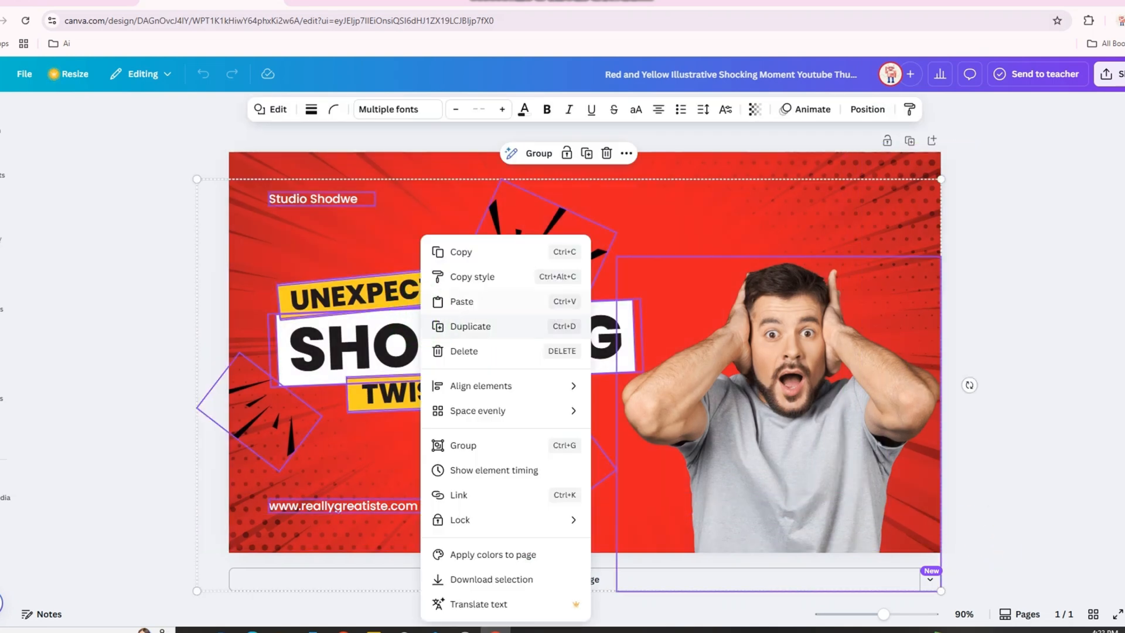
left_click(449, 252)
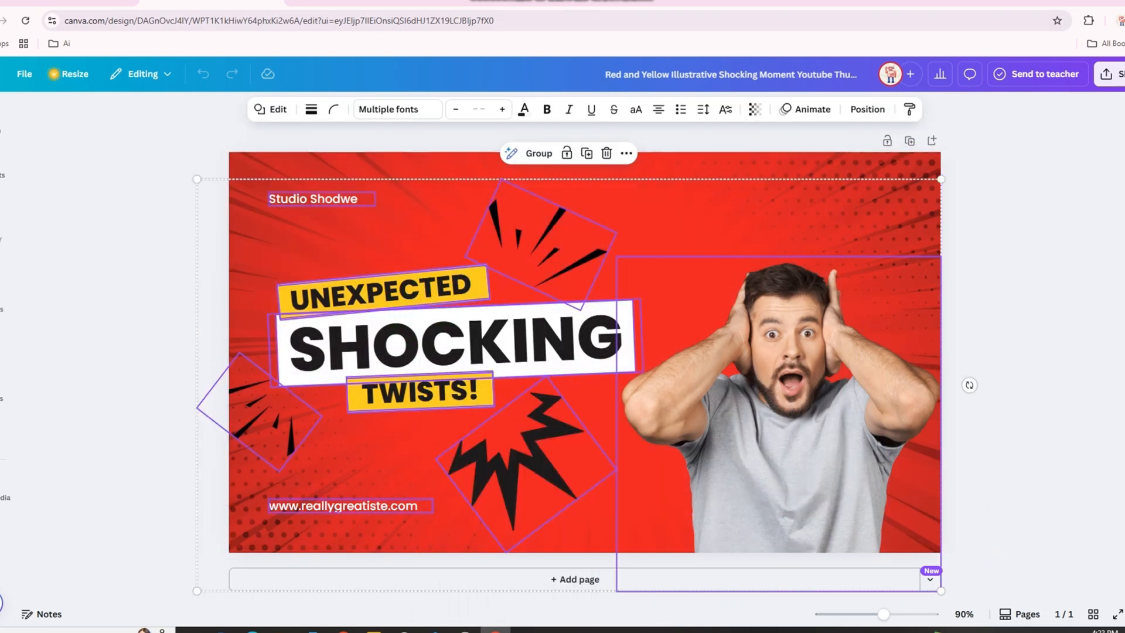
Step: Return to the template search, close the template preview and go back to the home page
left_click(22, 1)
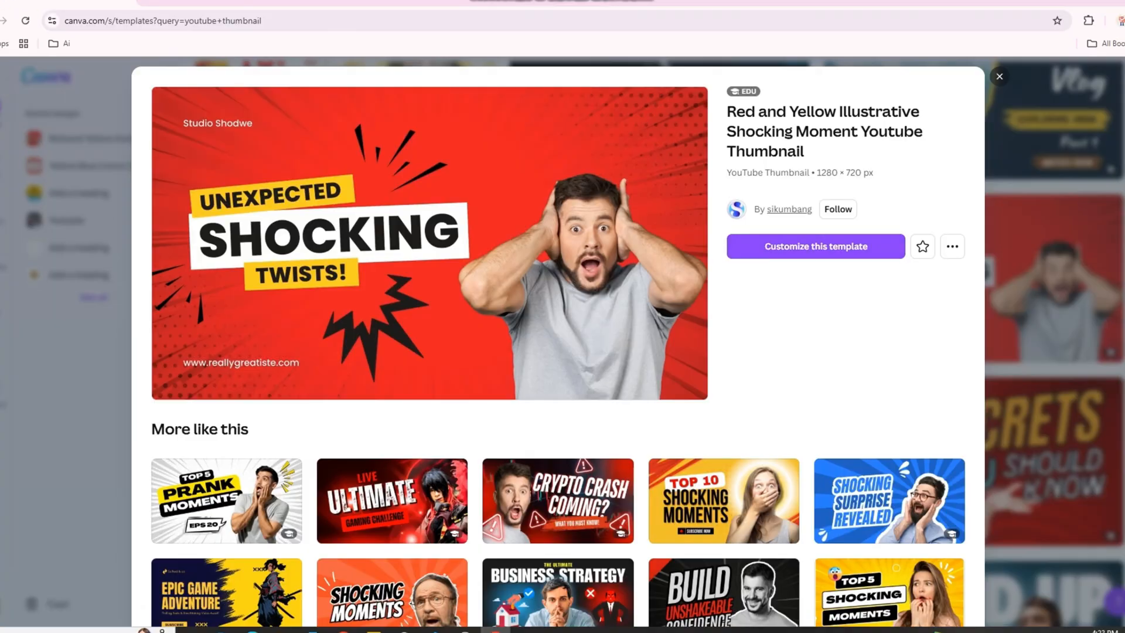
left_click(999, 77)
left_click(46, 75)
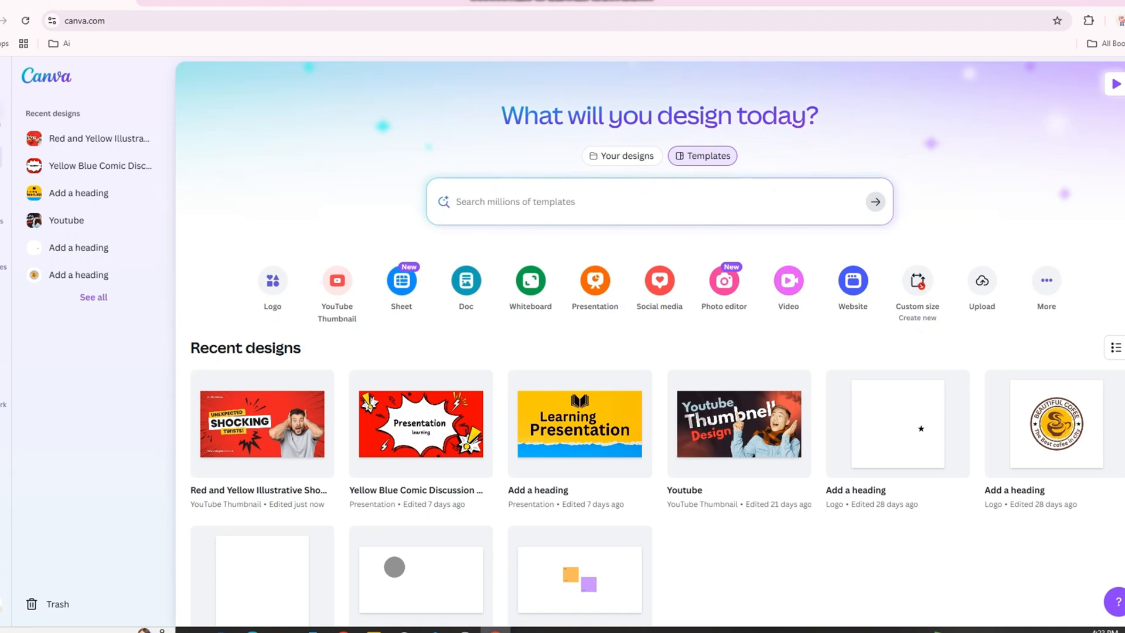
Step: Create a custom-size design of 1280 × 769 px and paste the copied template elements onto its blank page
left_click(918, 281)
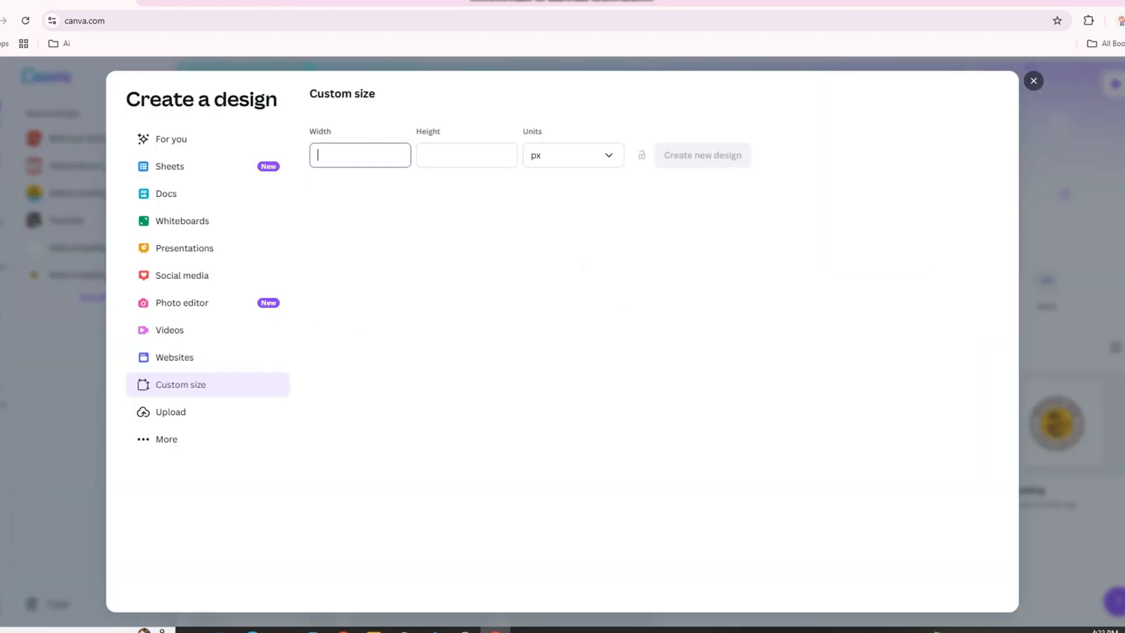
type("1280")
left_click(438, 158)
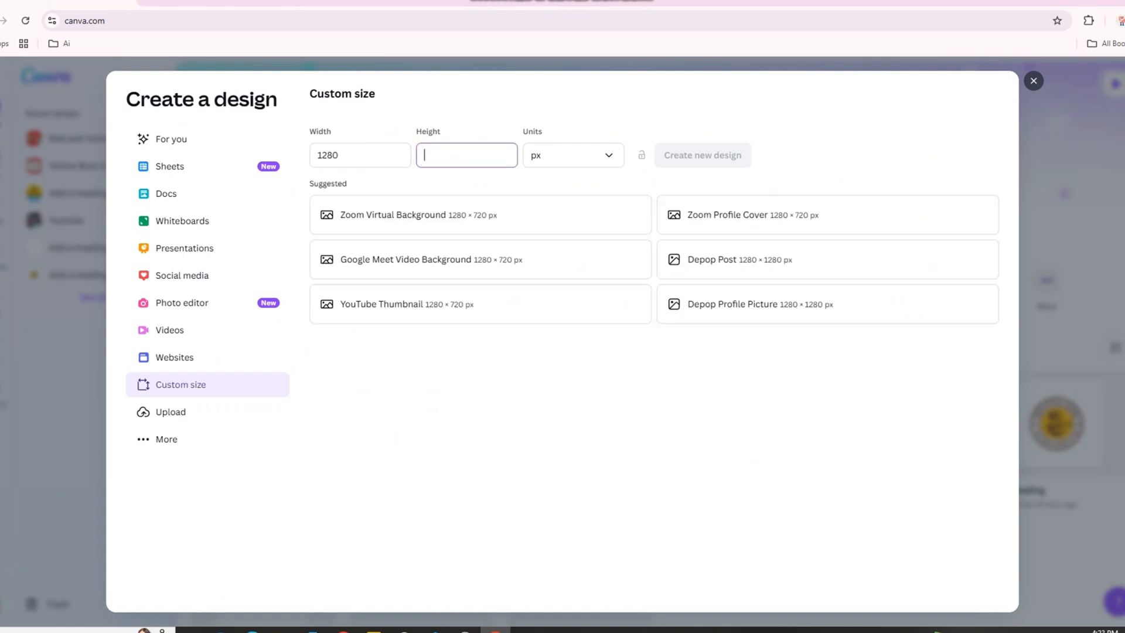
type("769")
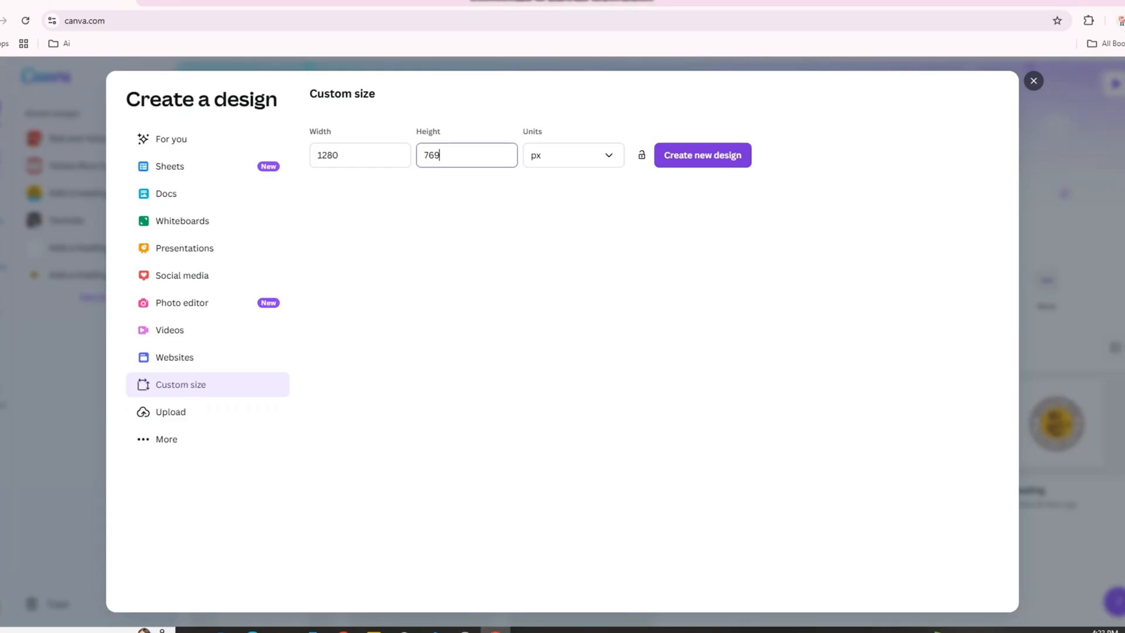
left_click(702, 156)
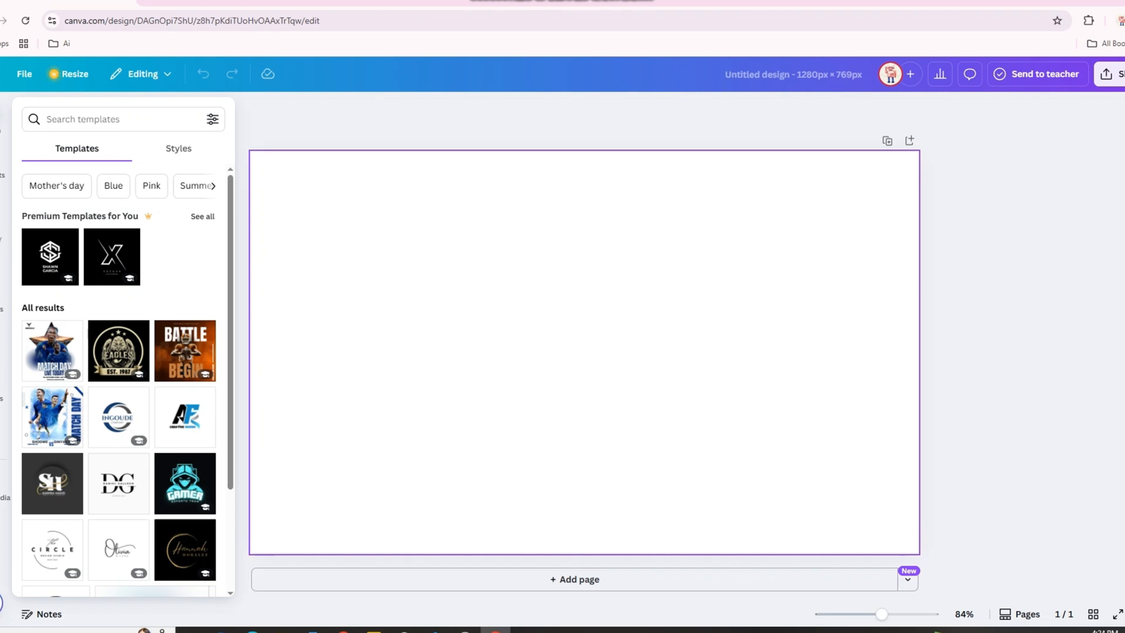
key("ctrl+v")
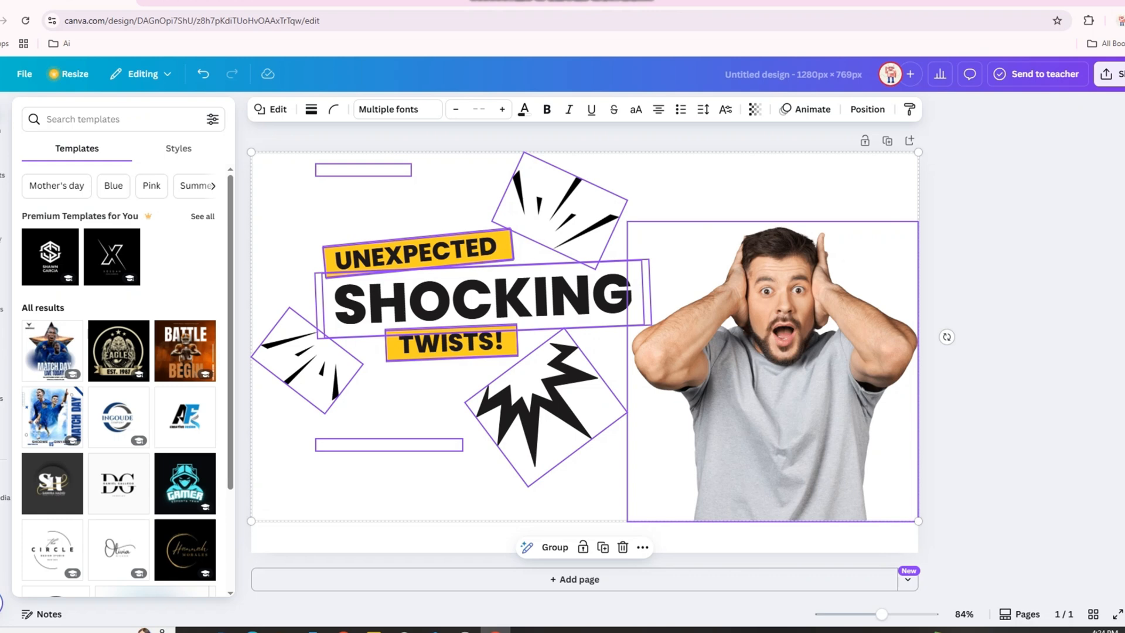
left_click(732, 537)
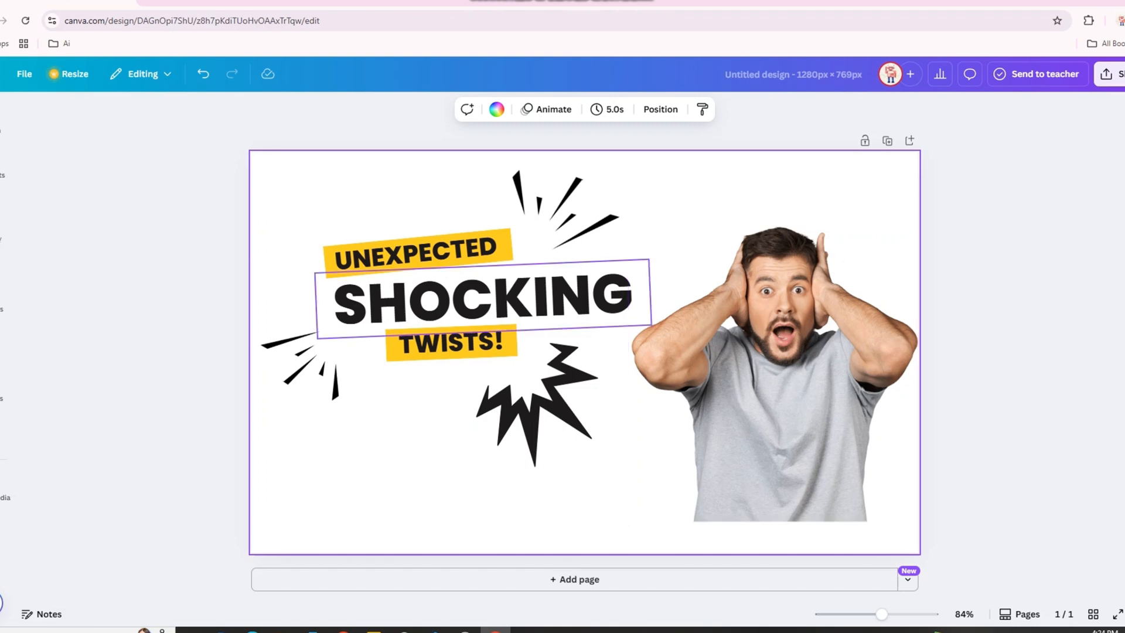
Step: Replace the "UNEXPECTED" text in the upper yellow label with "ALL INCLUSIVE"
left_click(399, 257)
double_click(399, 257)
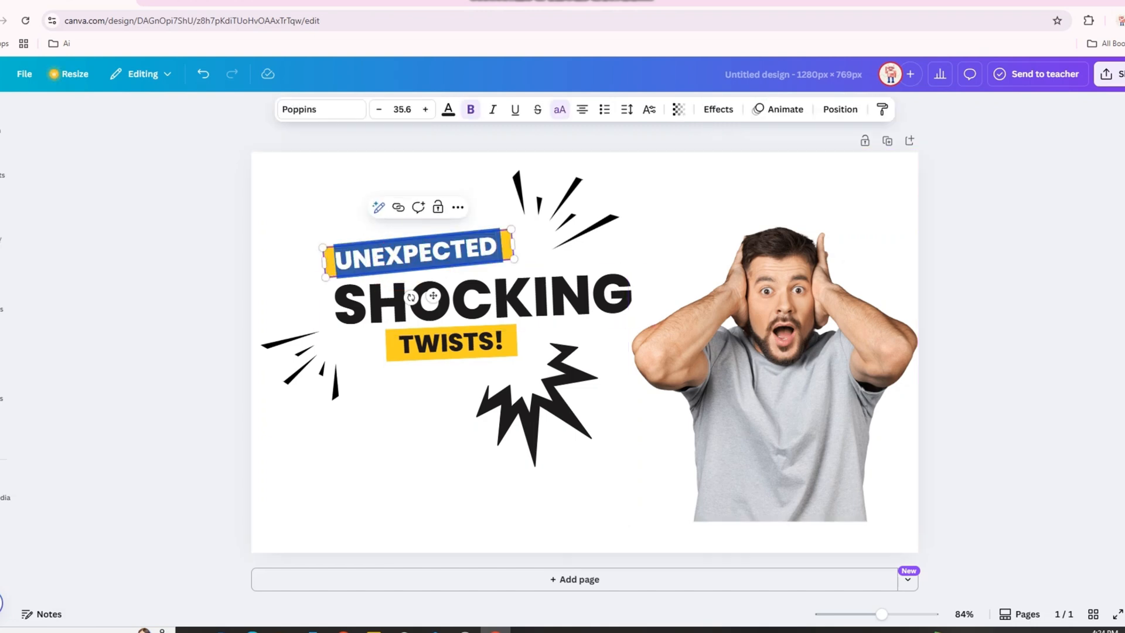
type("ALL ")
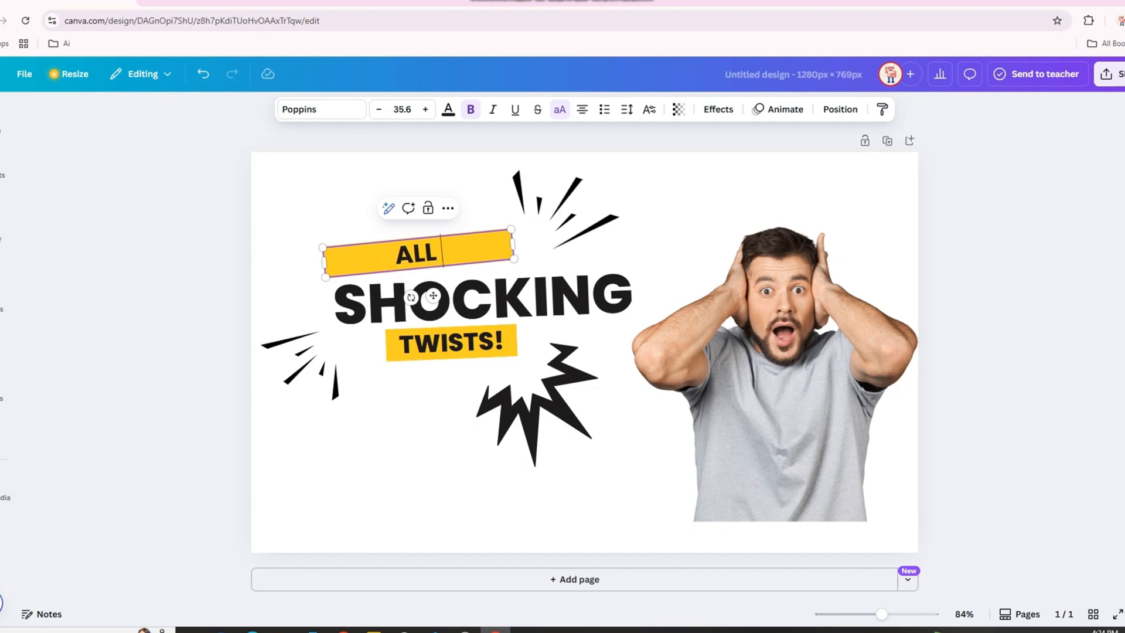
type("INC")
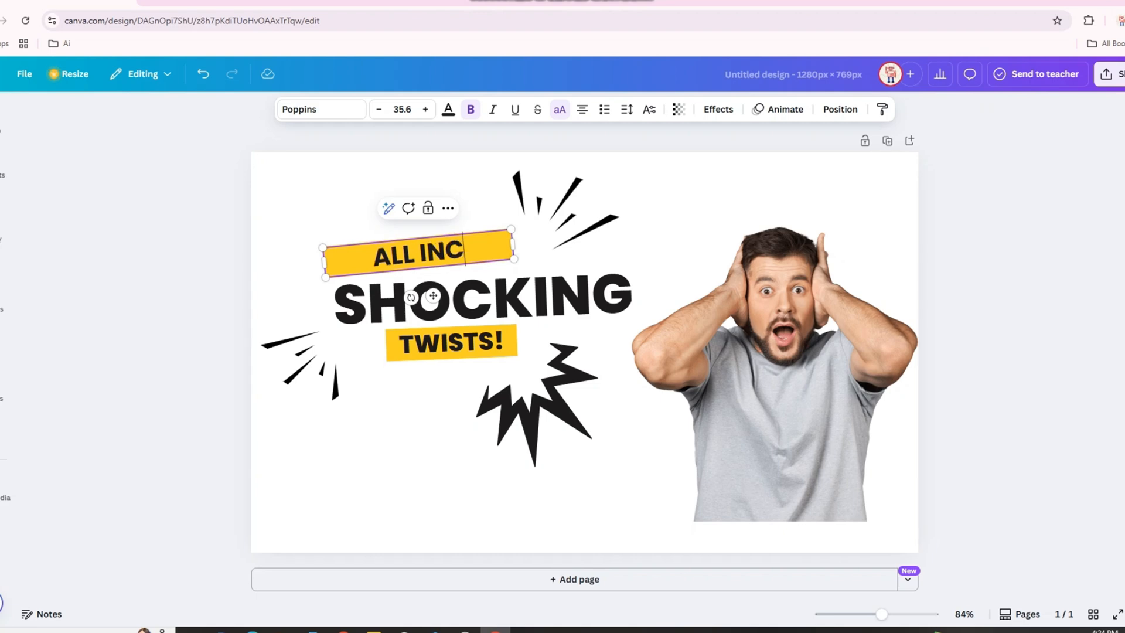
type("L")
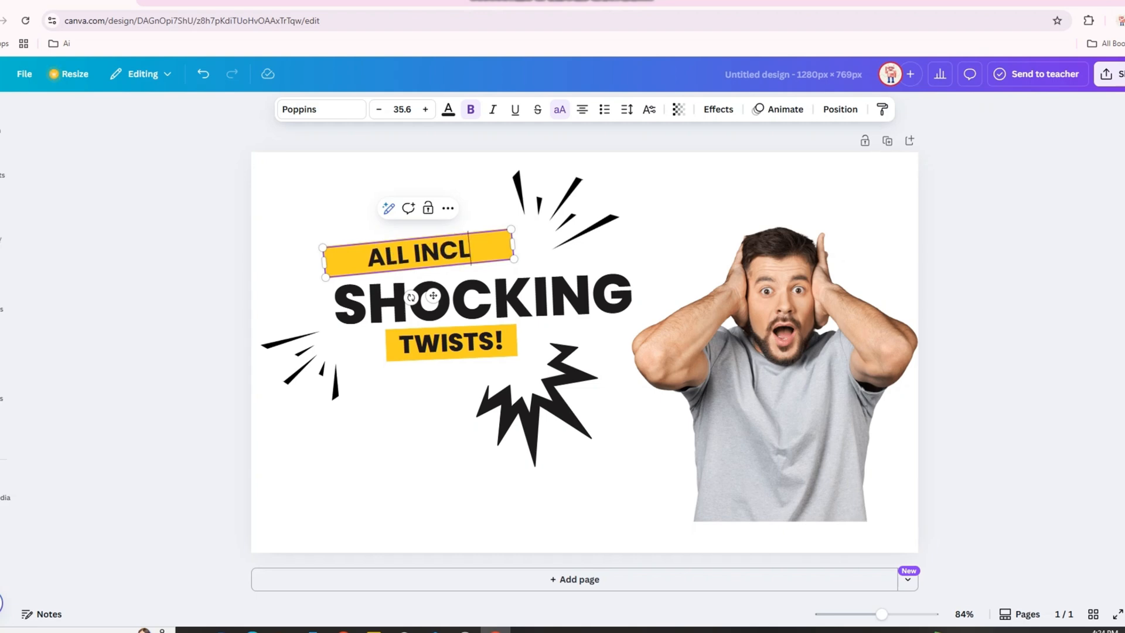
type("USI")
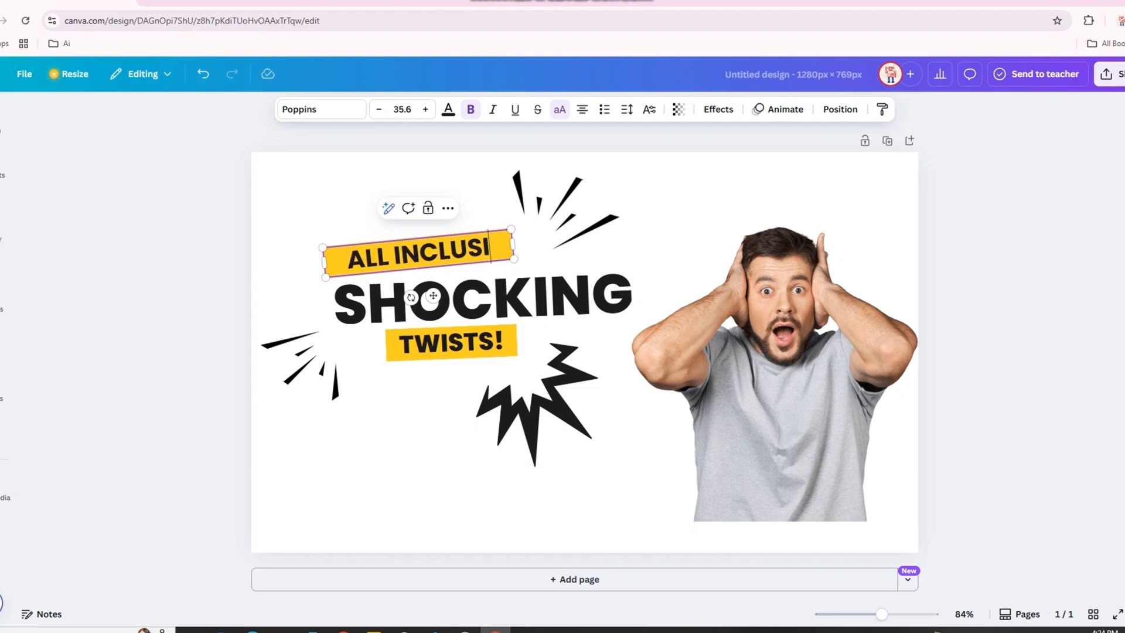
type("VE")
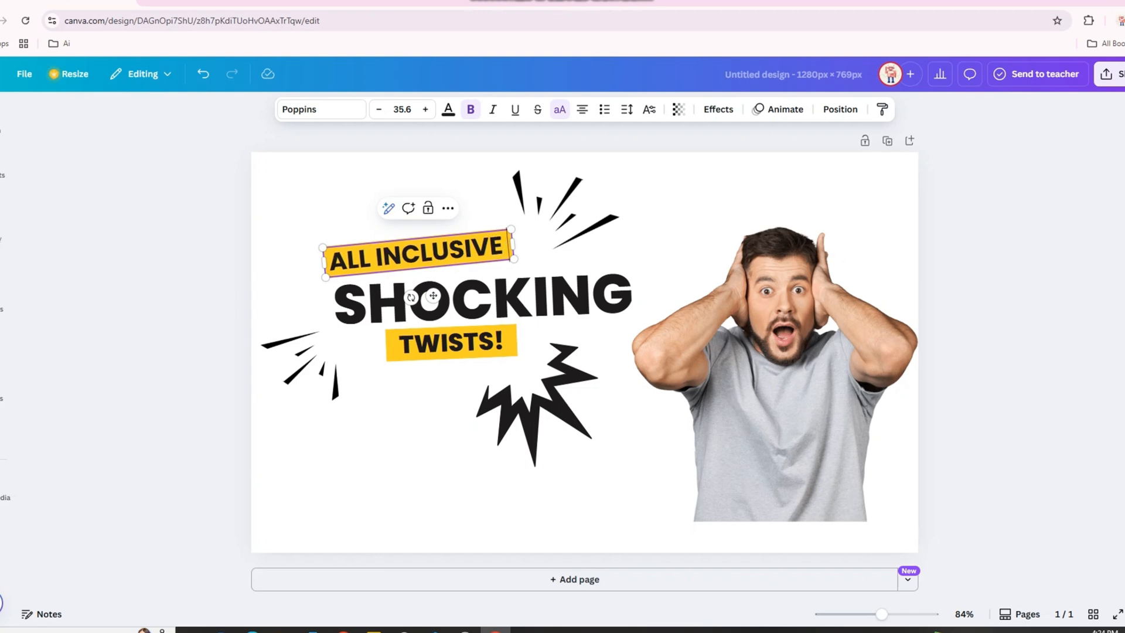
Step: Replace the "SHOCKING" headline with "FACEBOOK & INSTAGRAM", shrunk to two lines and moved up beneath the "ALL INCLUSIVE" label
left_click(425, 296)
left_click(425, 296)
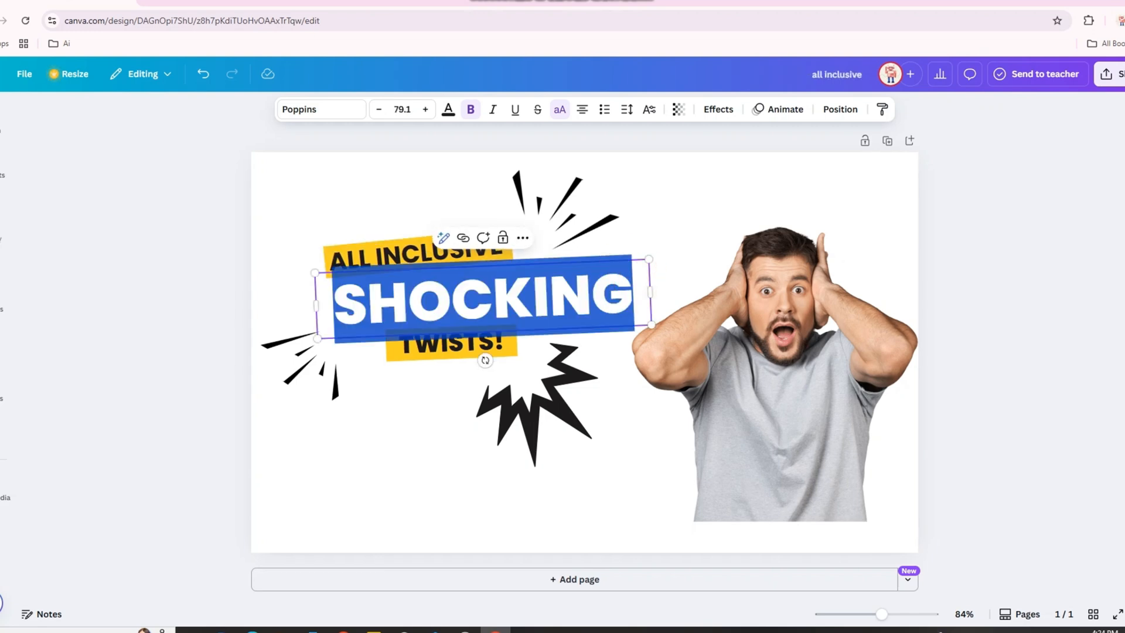
type("FACEBOOK")
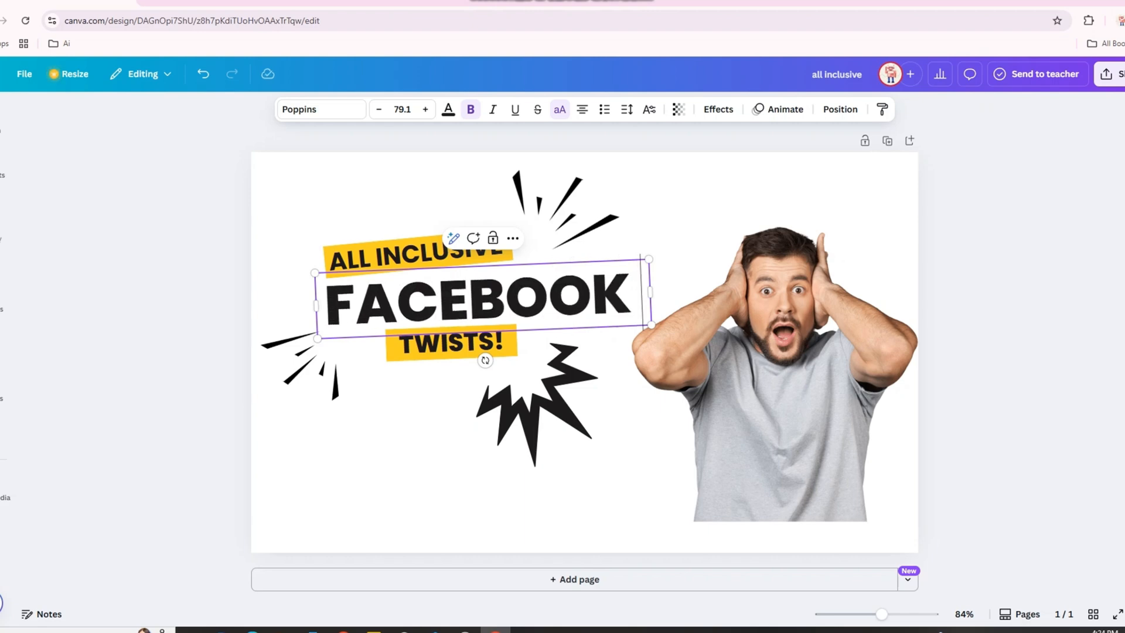
key("Return")
type("& ")
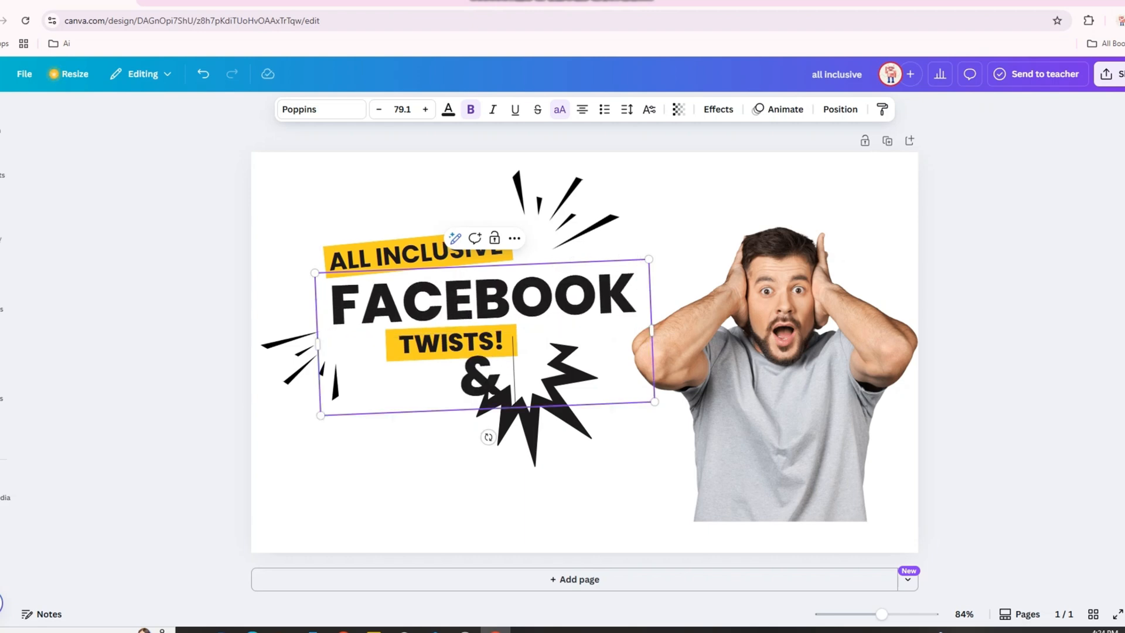
type("INSTAG")
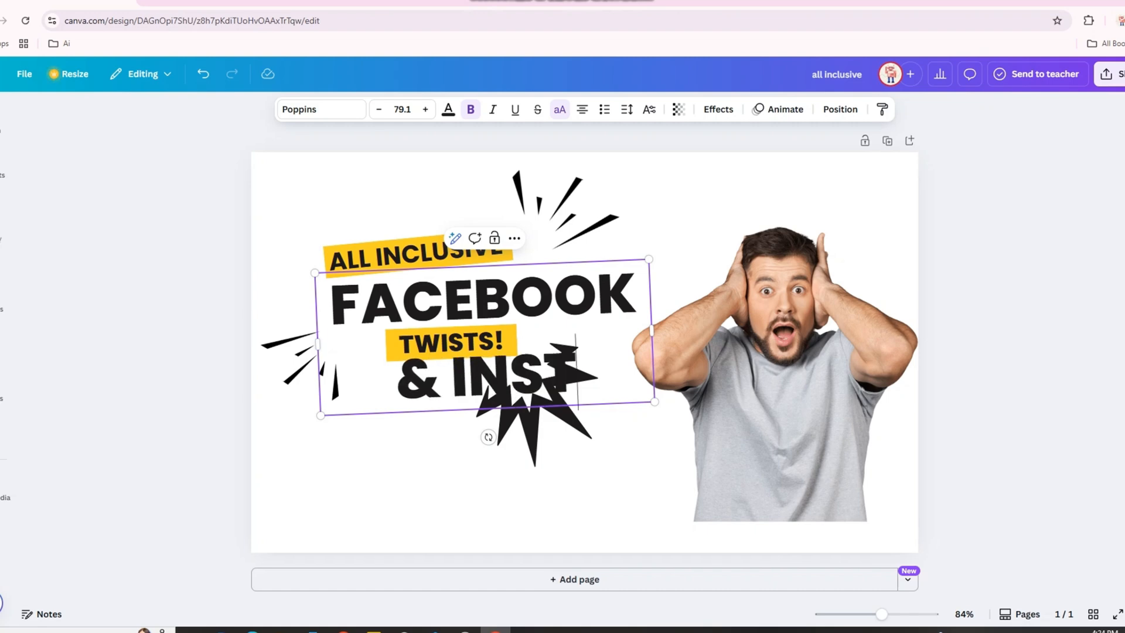
type("RAM")
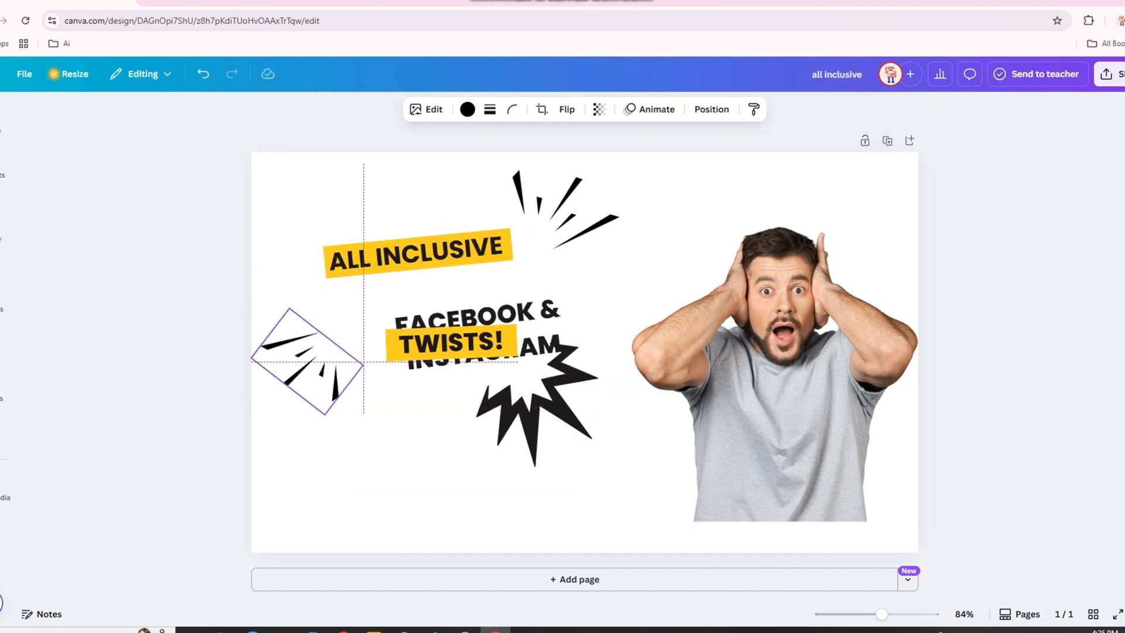
left_click_drag(308, 362, 306, 363)
left_click_drag(531, 311, 515, 276)
Step: Replace the "TWISTS!" text in the lower yellow label with "ADS"
double_click(451, 343)
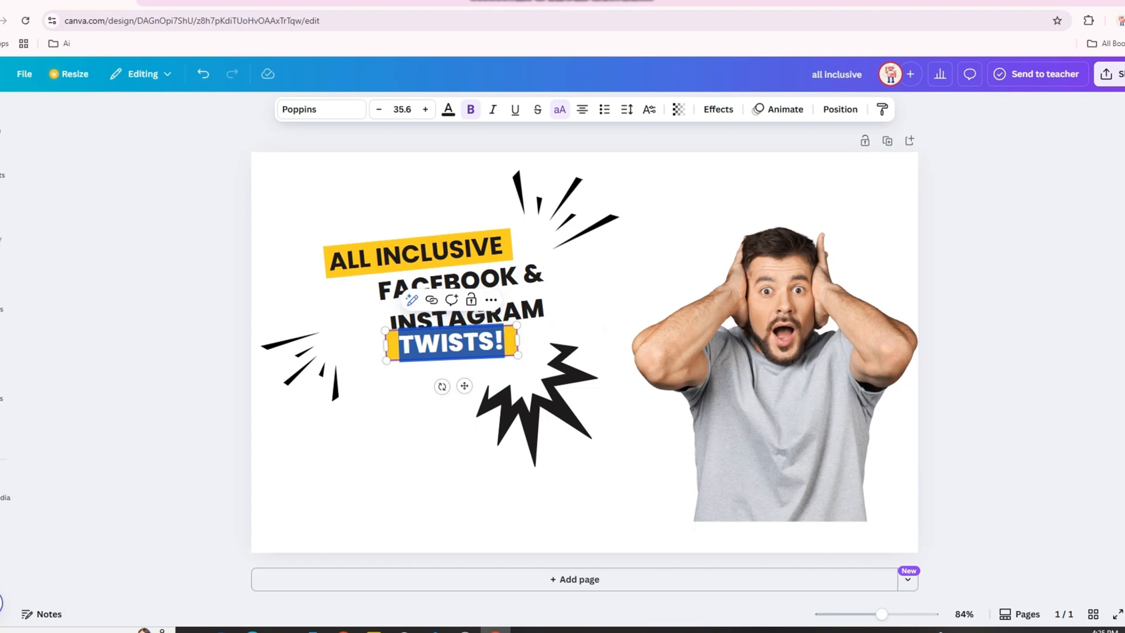
type("ADS")
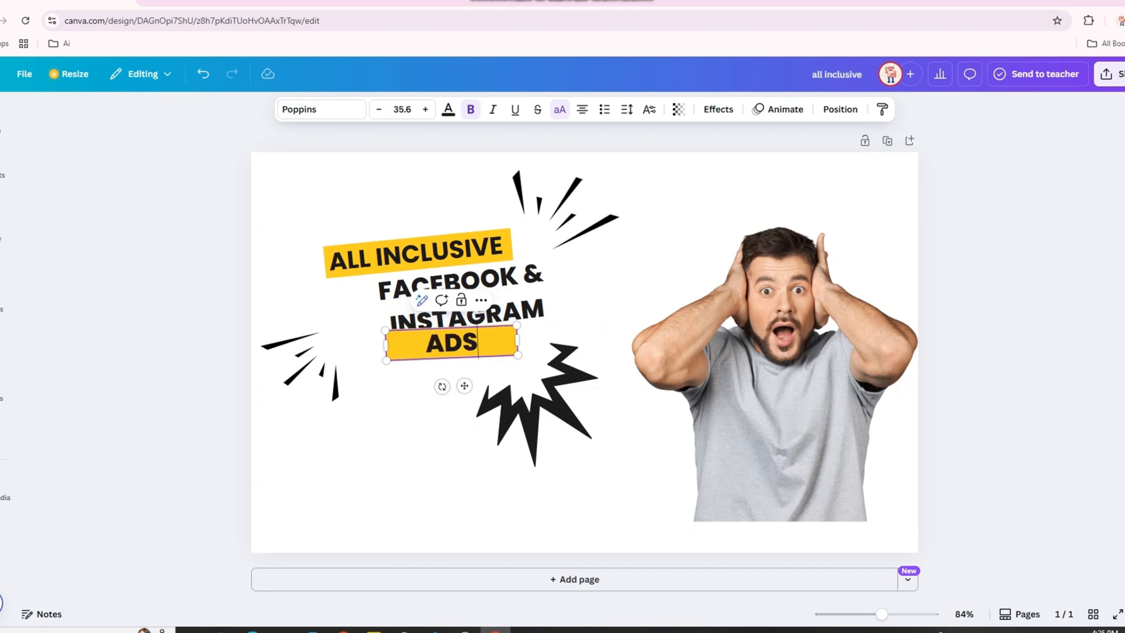
Step: Extend the "ADS" text in the lower yellow label to "ADS SERVICE" and widen its text box to fit one line
type(" SE")
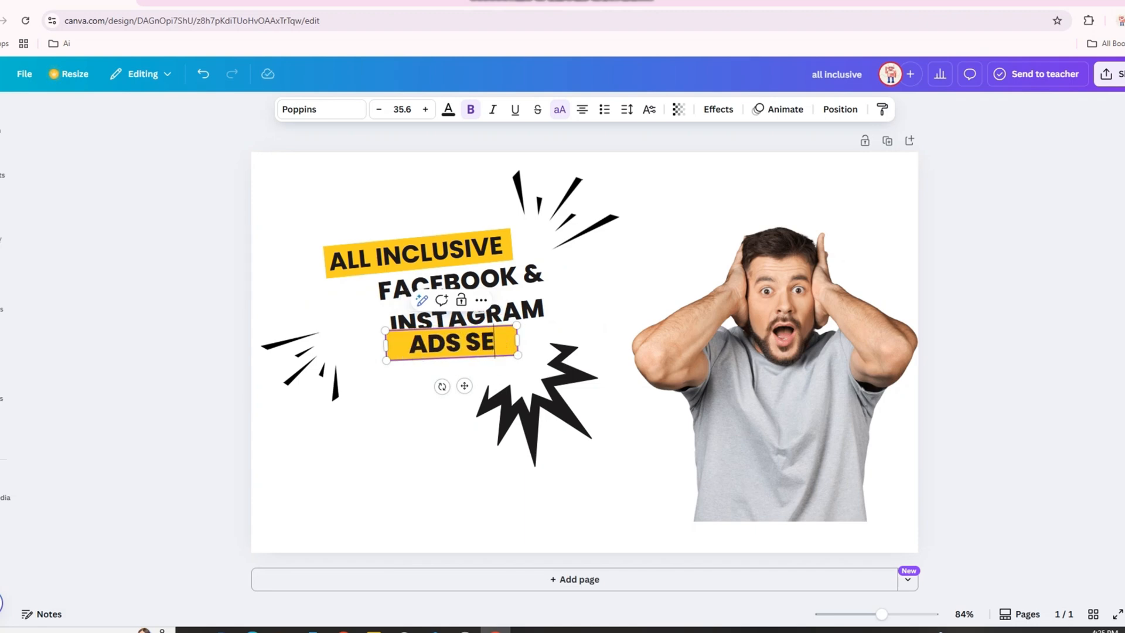
type("RVICE")
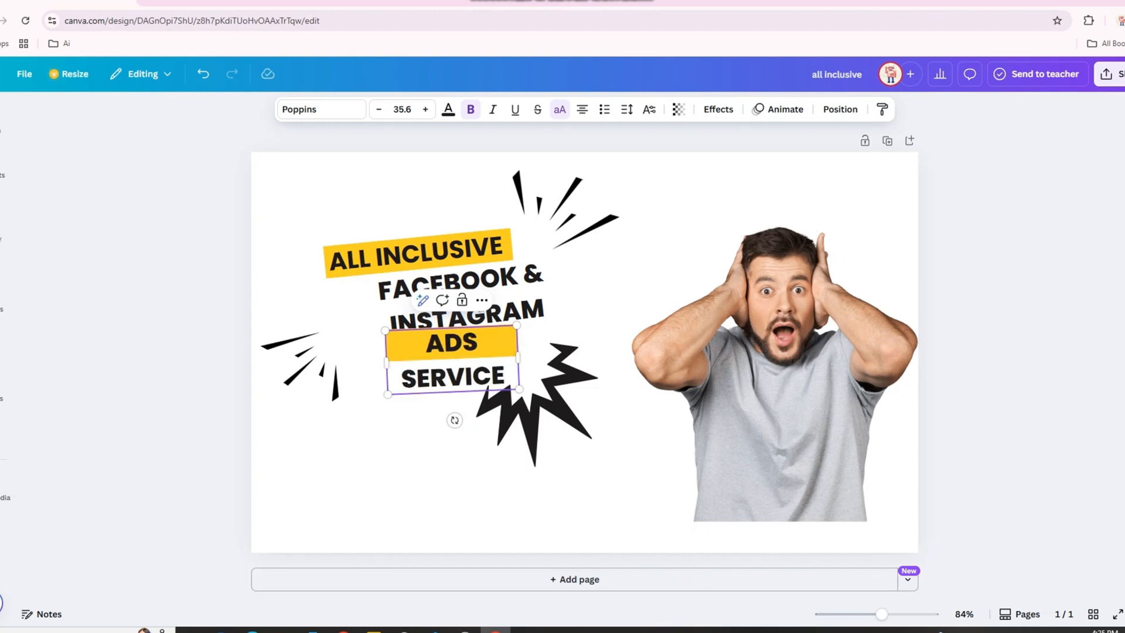
left_click_drag(518, 358, 567, 339)
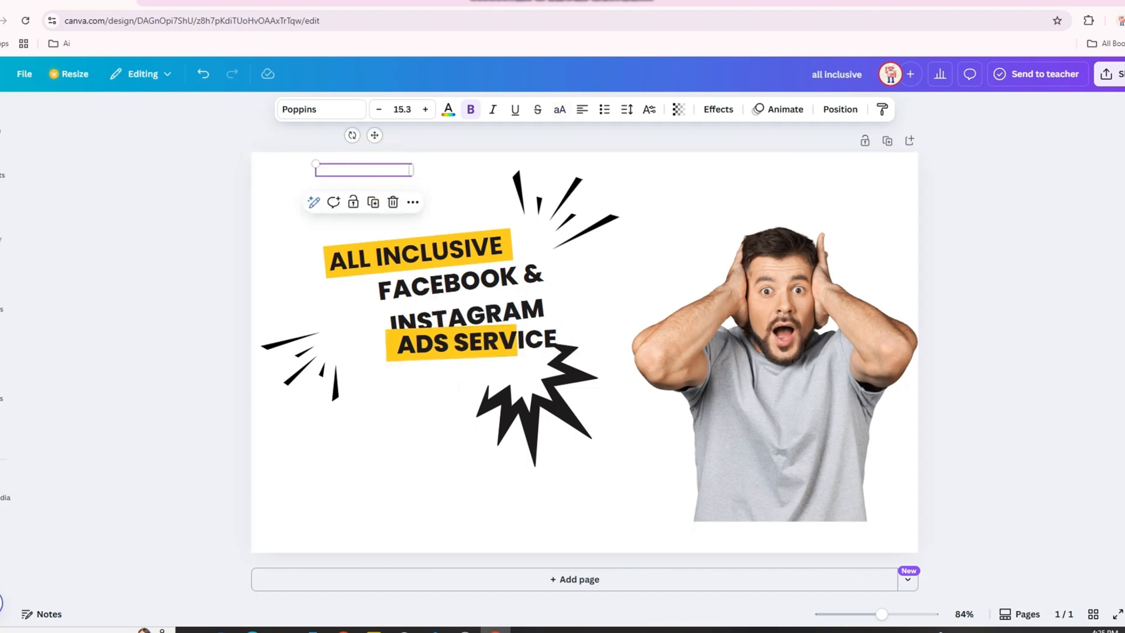
left_click(698, 181)
Step: Search the elements library for "background" and restrict the results to photos
left_click(2, 161)
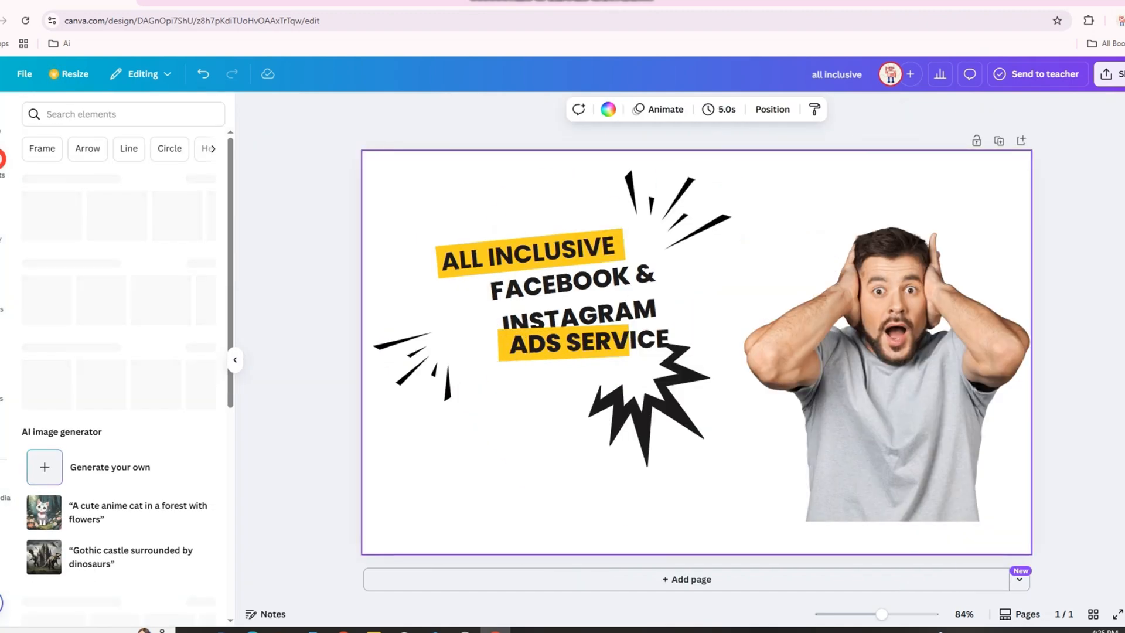
left_click(88, 114)
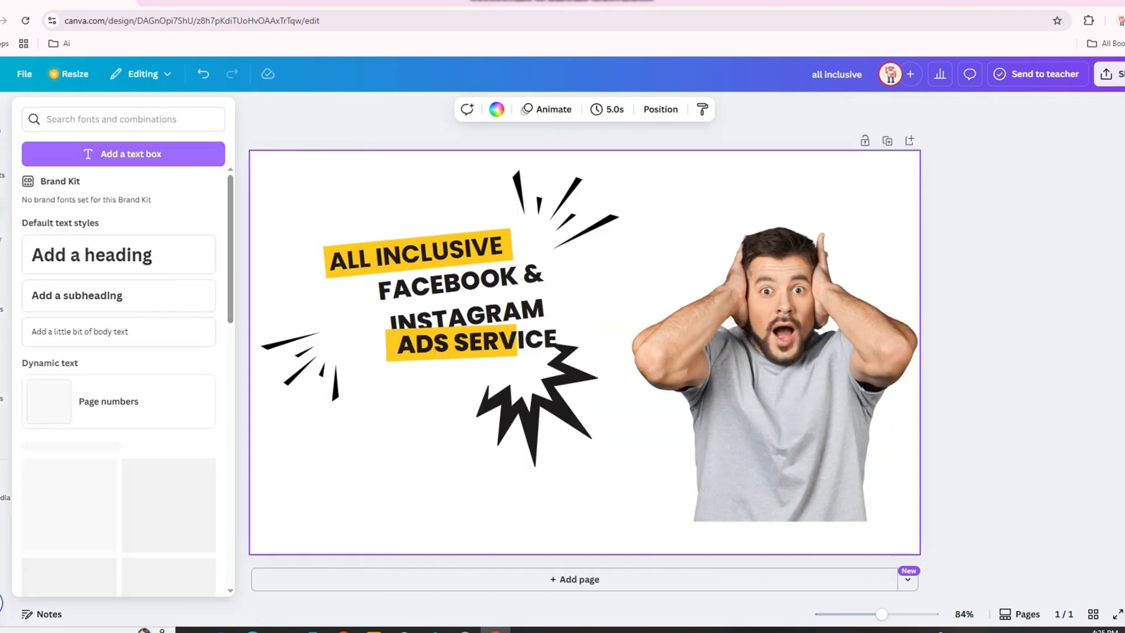
left_click(1, 162)
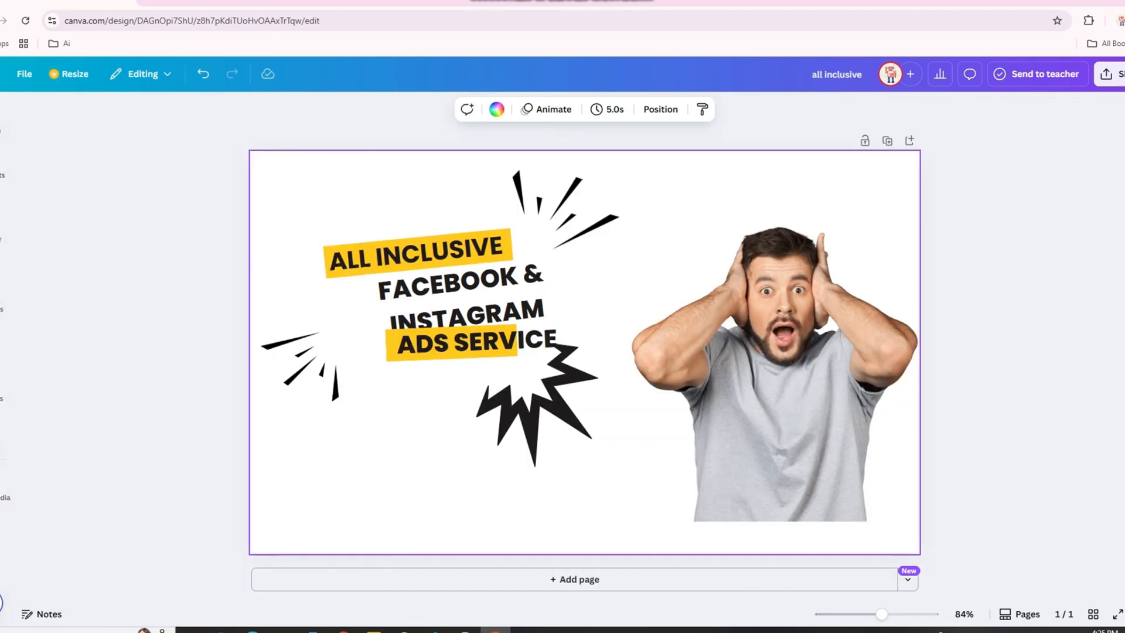
left_click(1, 163)
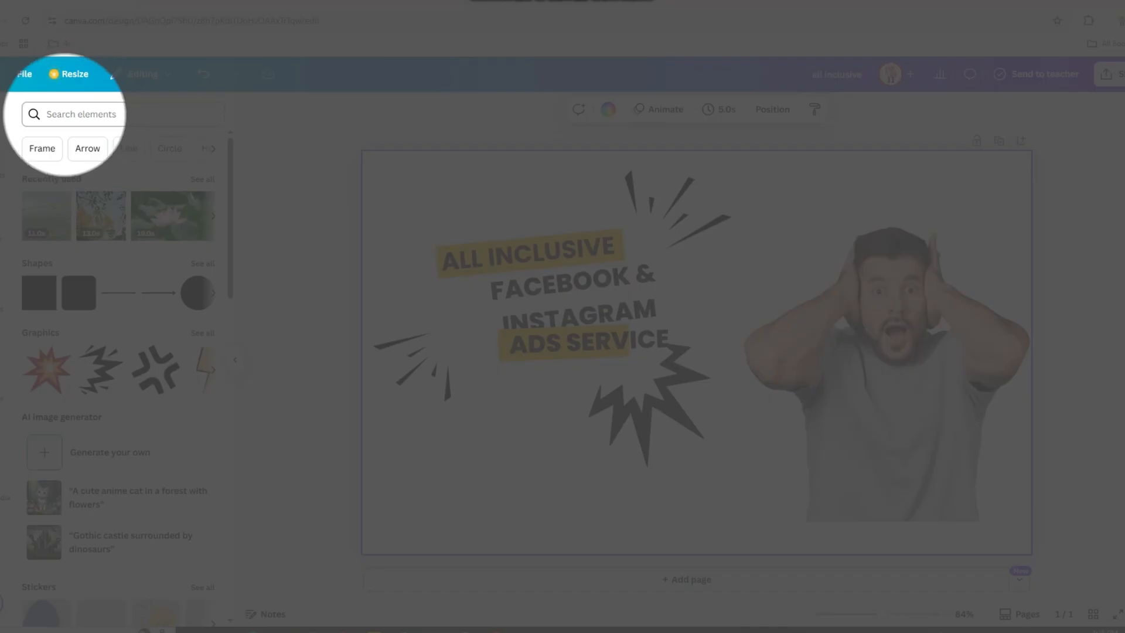
left_click(79, 115)
type("background")
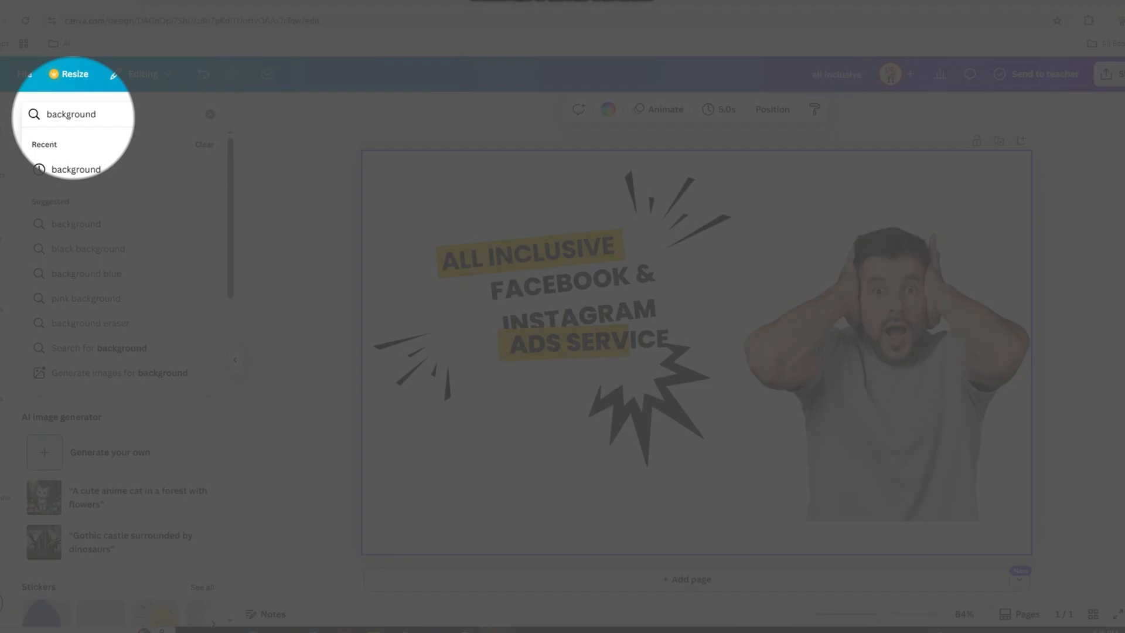
key("Return")
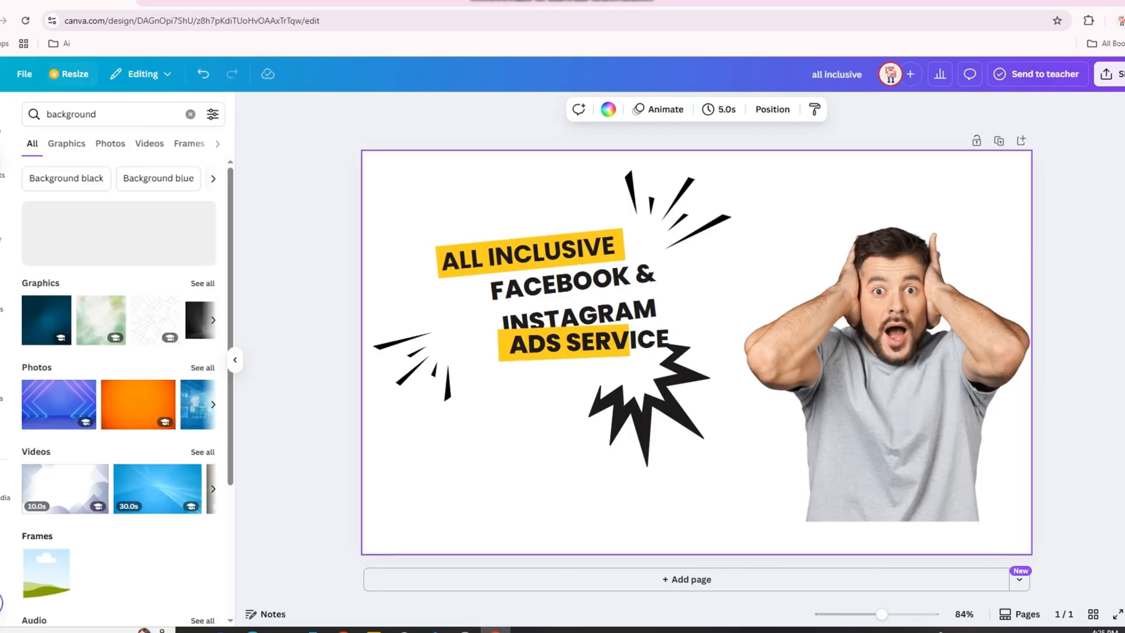
left_click(110, 143)
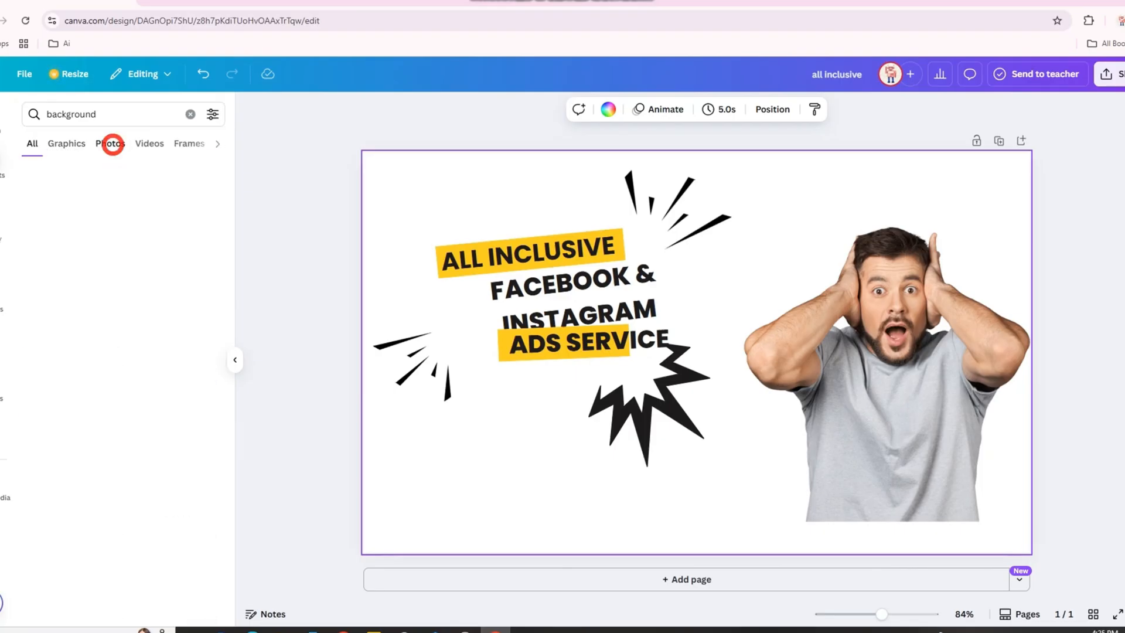
Step: Insert the blue digital dashboard photo with charts and set it as the page background
scroll(71, 352, "down", 4)
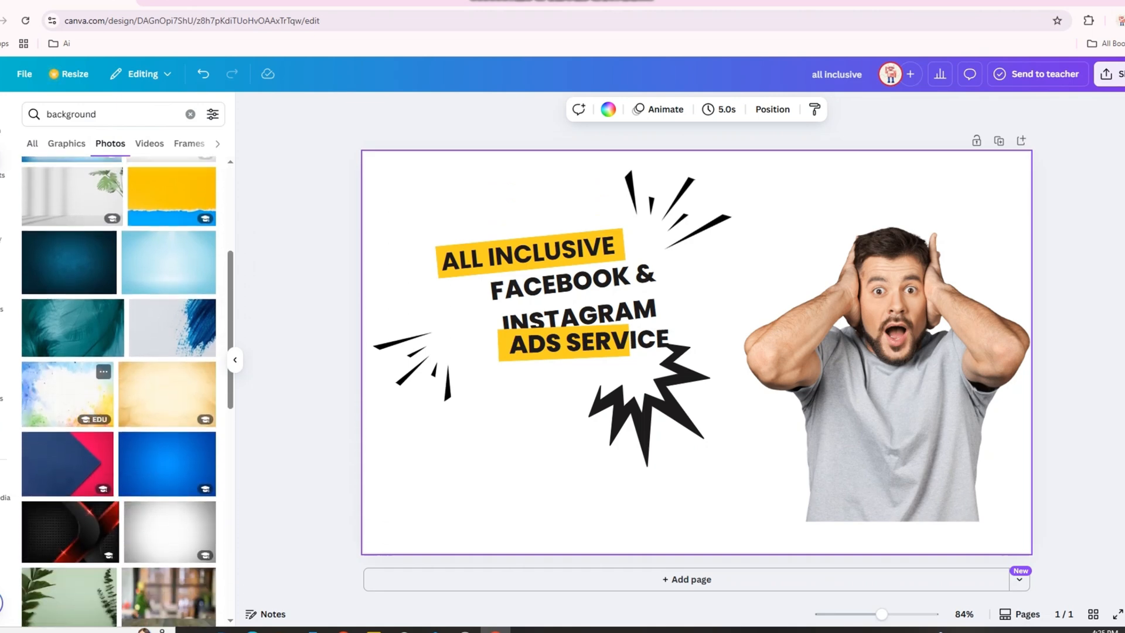
scroll(88, 293, "up", 3)
left_click(70, 252)
right_click(820, 352)
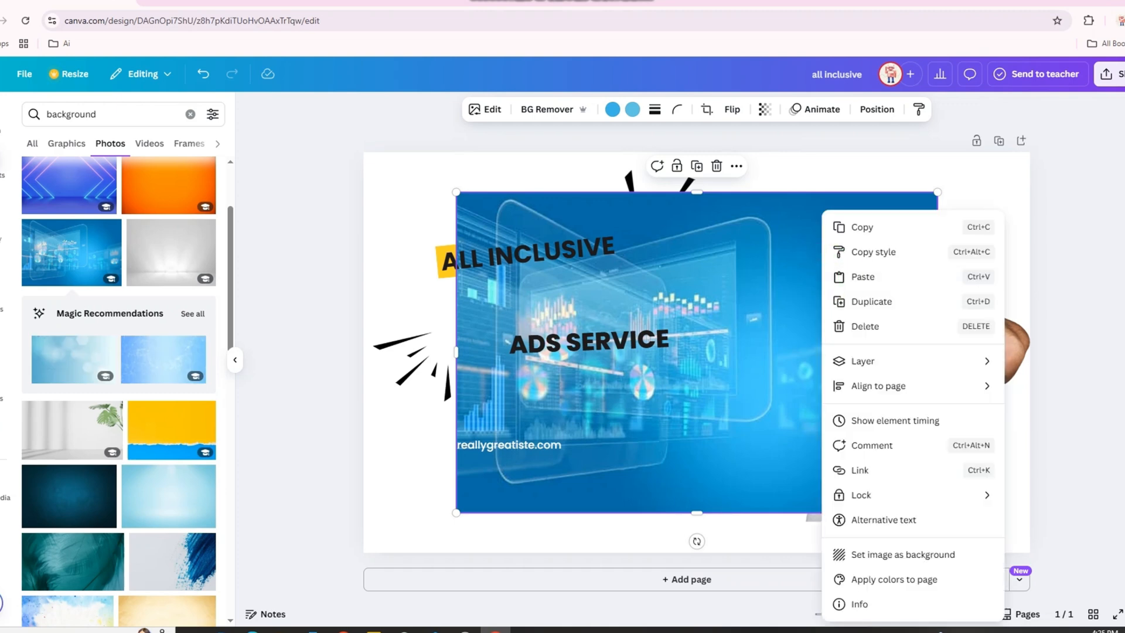
left_click(879, 554)
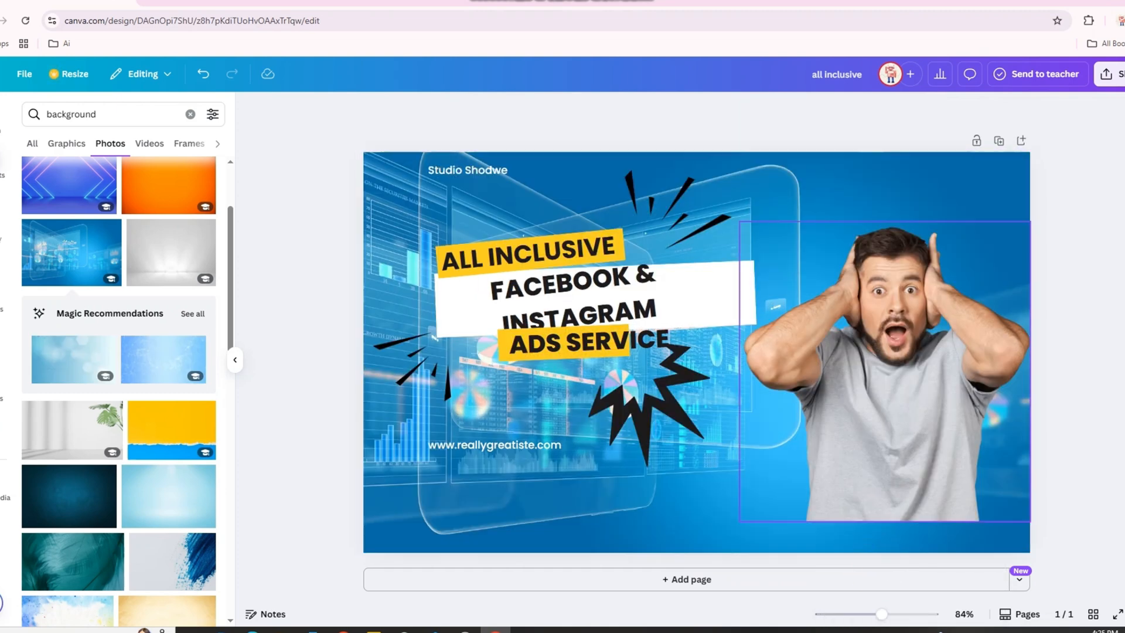
Step: Darken the background photo by setting a near-black document color behind it and its transparency to 60
left_click(866, 189)
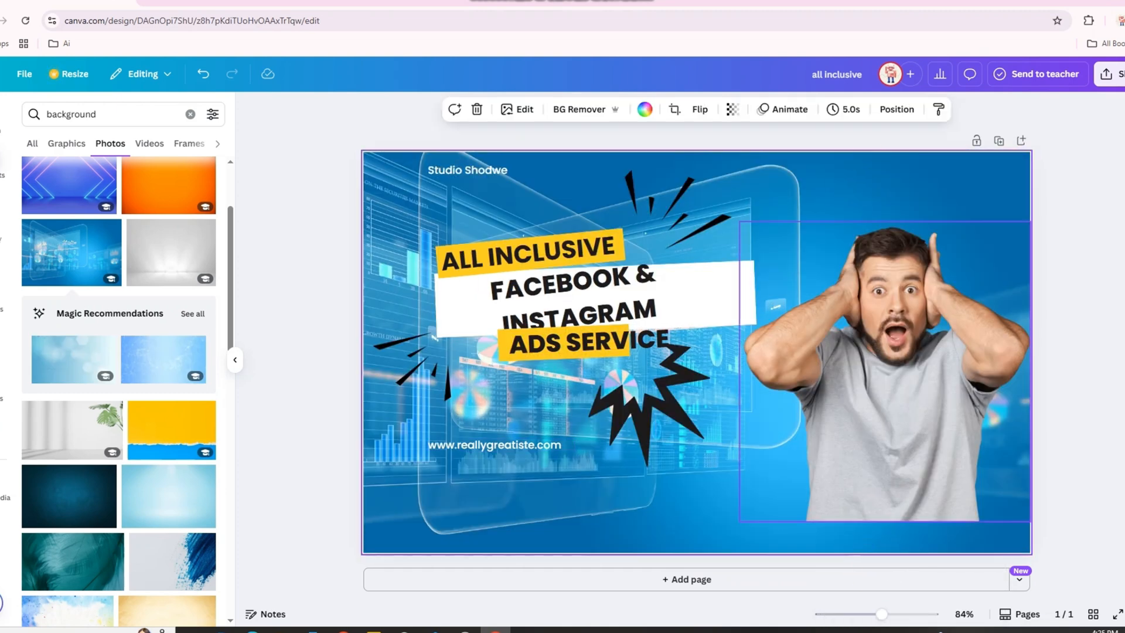
left_click(733, 109)
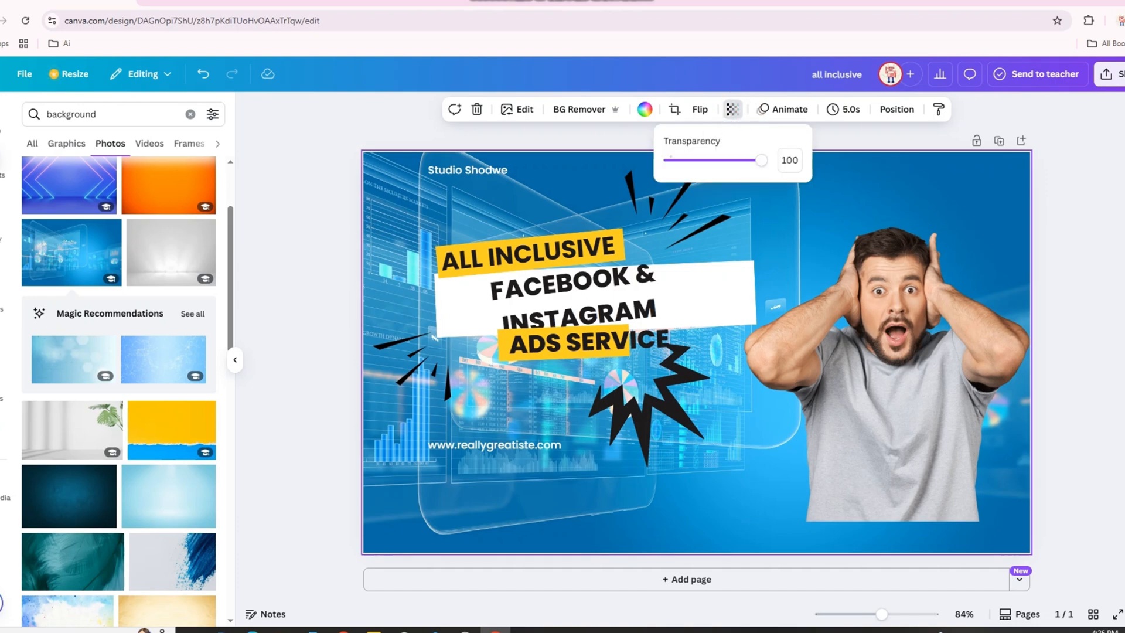
left_click_drag(766, 160, 742, 160)
left_click(644, 110)
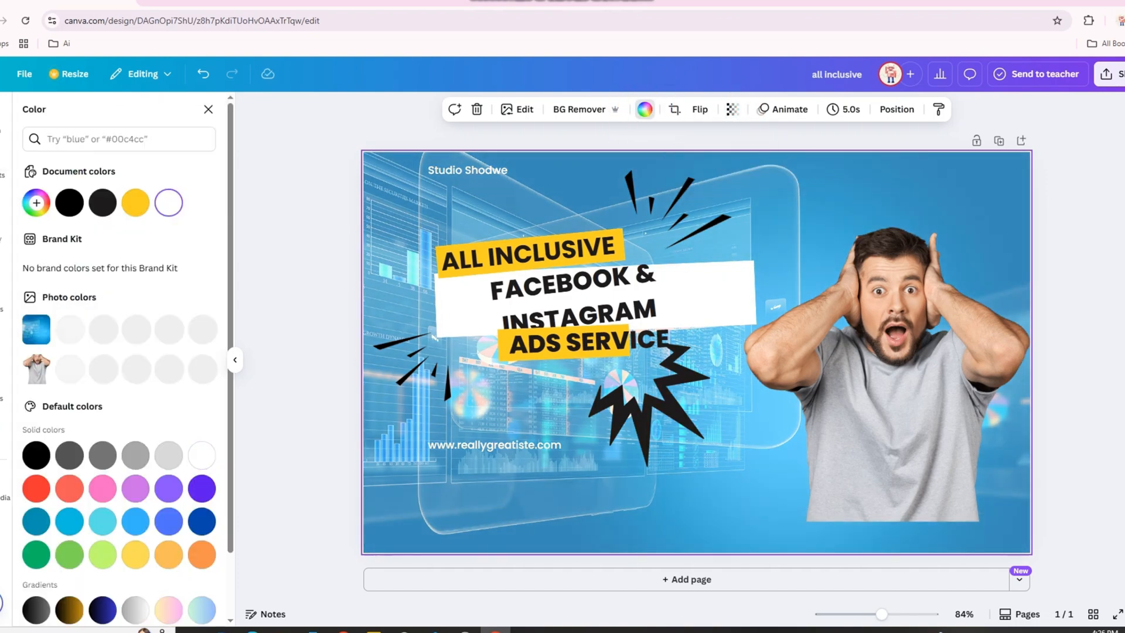
left_click(103, 203)
left_click(732, 109)
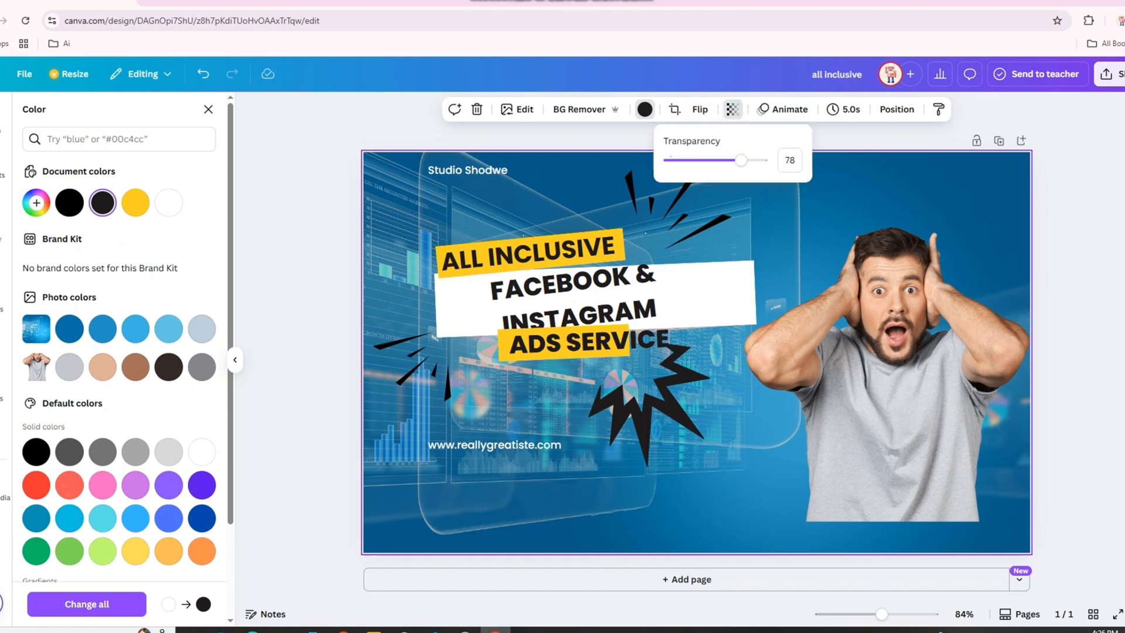
left_click_drag(741, 160, 725, 160)
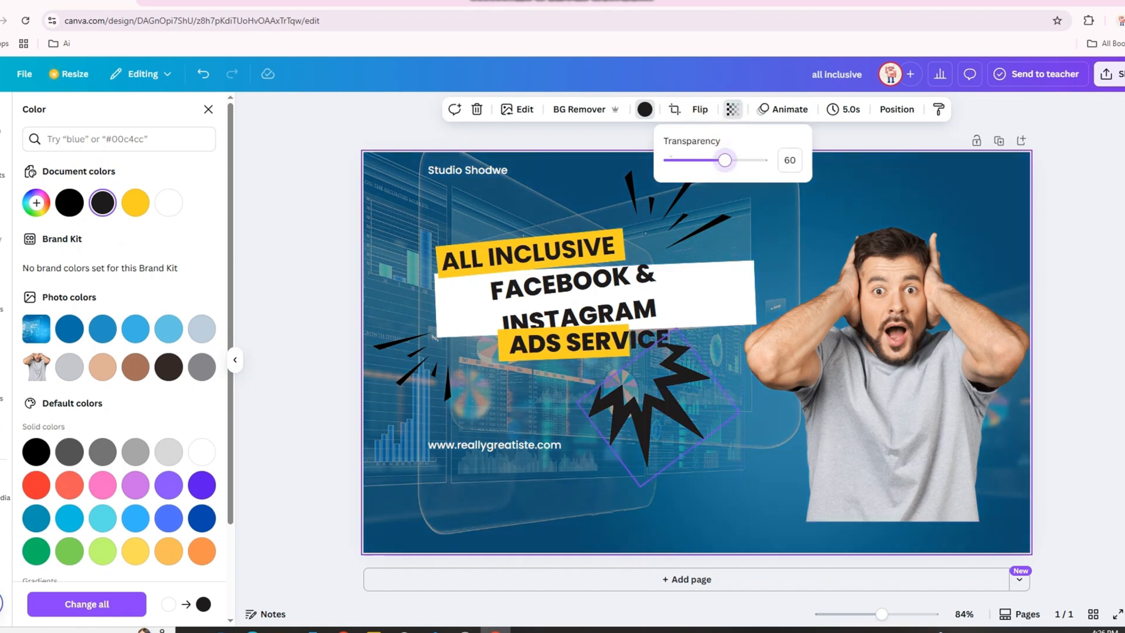
Step: Delete the black starburst and both sets of black accent lines around the text labels
left_click(645, 411)
left_click(681, 329)
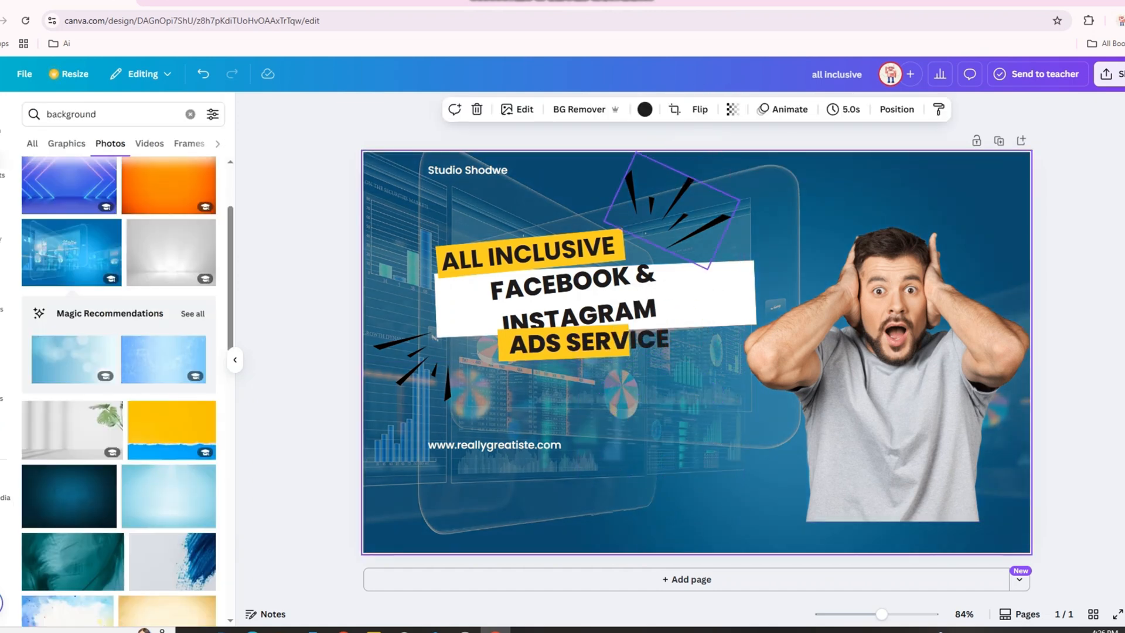
left_click(680, 221)
left_click(693, 299)
left_click(423, 359)
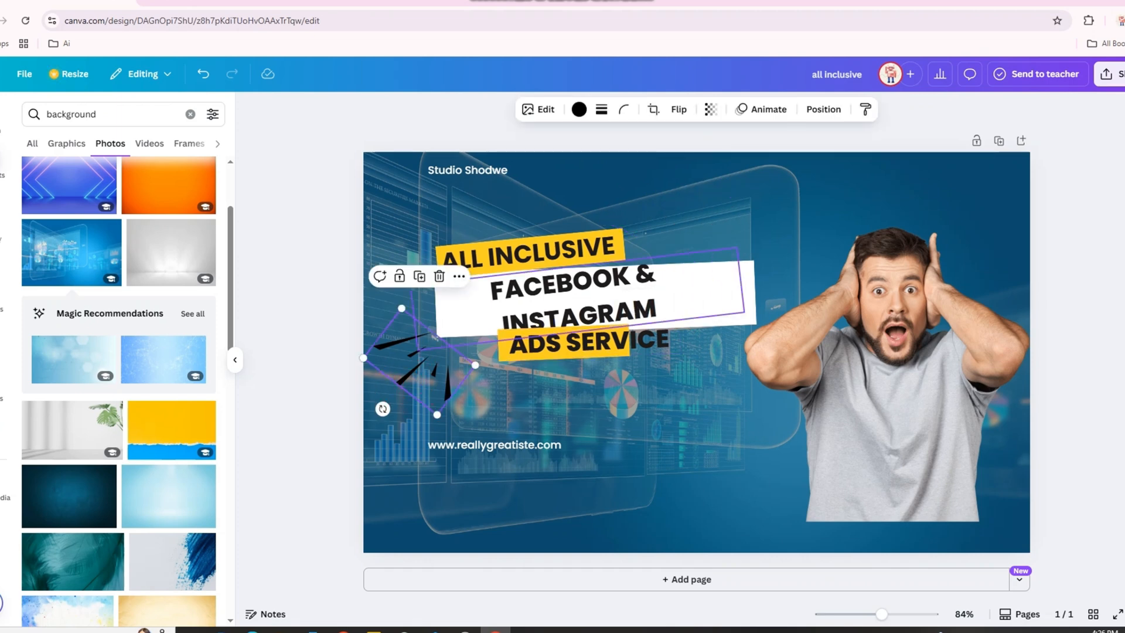
left_click(439, 276)
Step: Delete the template's website address and "Studio Shodwe" text
left_click(495, 443)
left_click(530, 413)
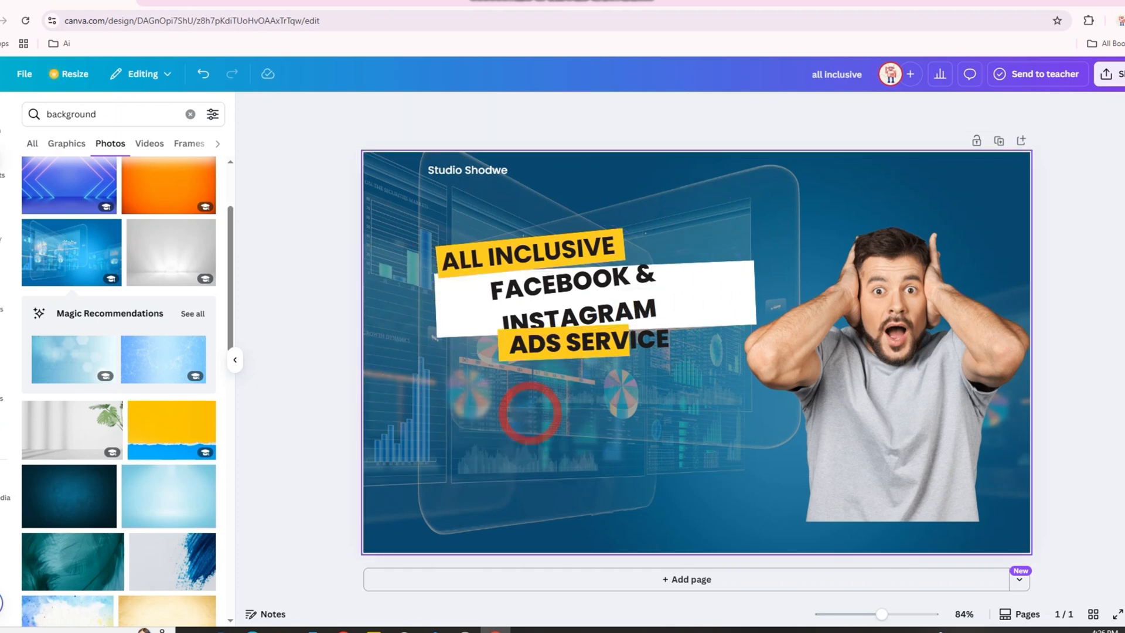
left_click(443, 169)
left_click(504, 201)
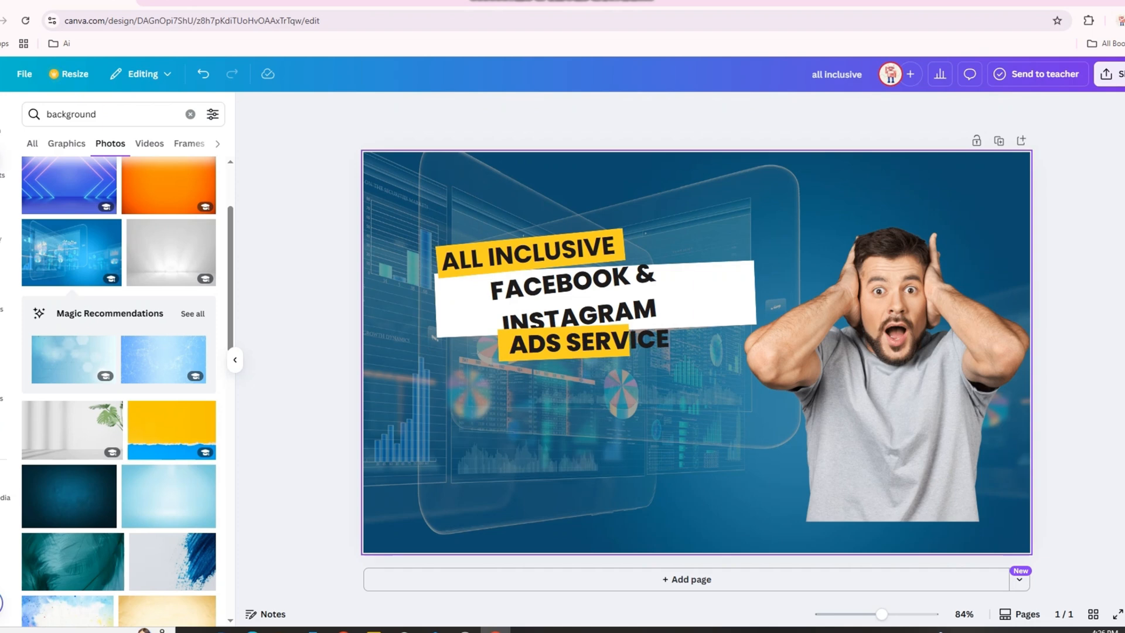
Step: Move the "ADS SERVICE" label and the "FACEBOOK & INSTAGRAM" headline with its white band down, spacing the labels apart
left_click_drag(558, 344, 564, 440)
left_click_drag(463, 308, 426, 337)
Step: Group the "ALL INCLUSIVE" text with its yellow label and enlarge the group
left_click(516, 249)
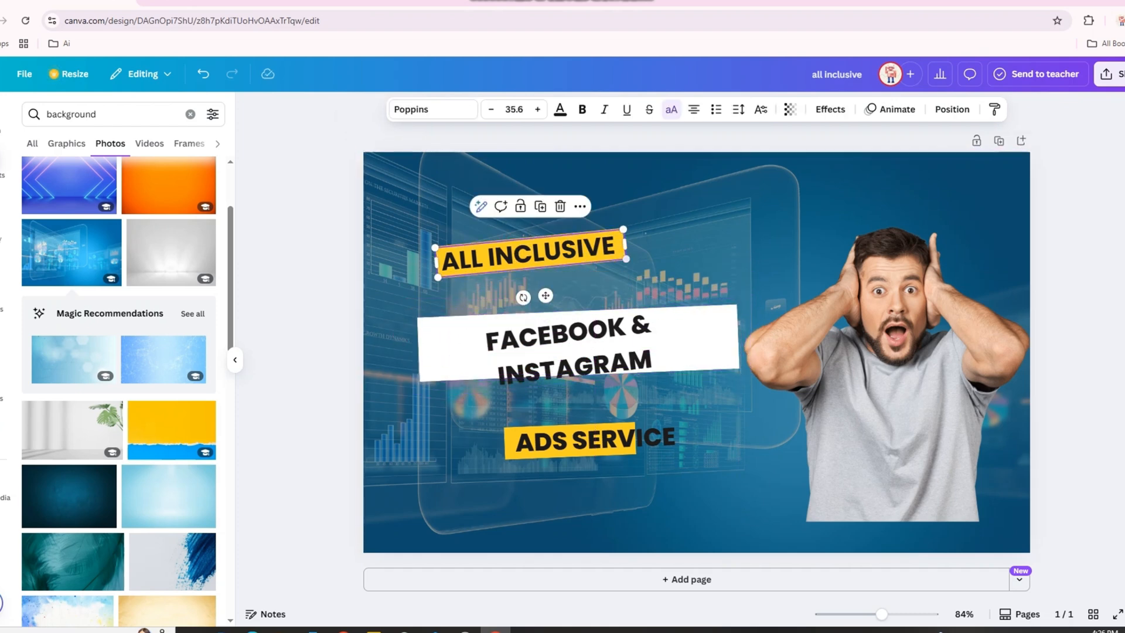
left_click_drag(669, 266, 522, 236)
left_click(548, 203)
left_click(578, 248)
left_click(501, 202)
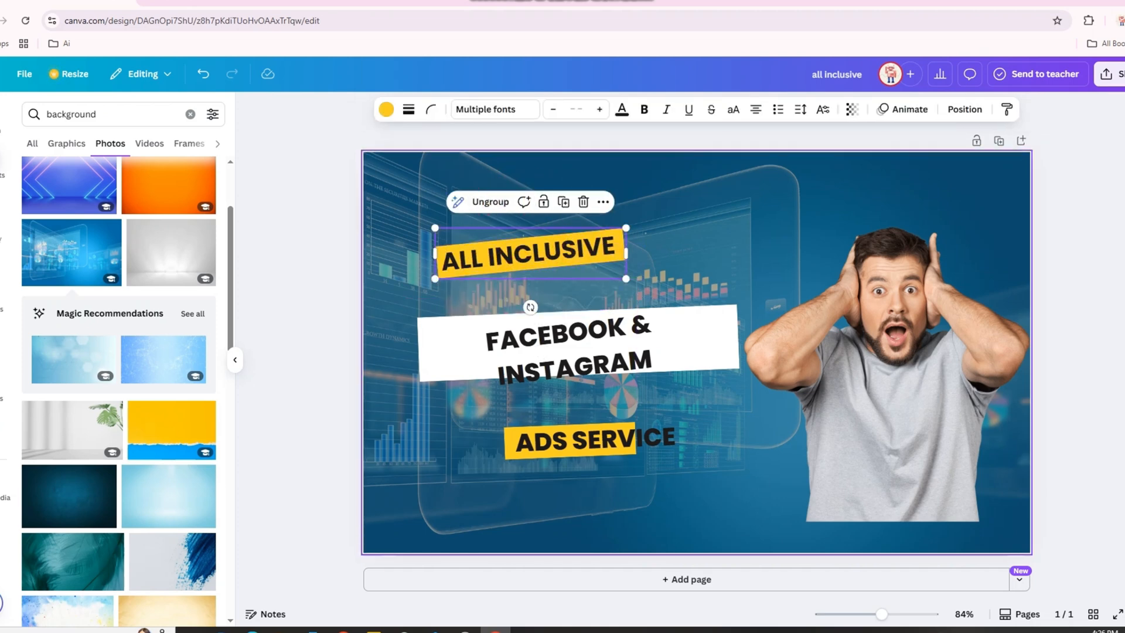
left_click_drag(626, 228, 696, 209)
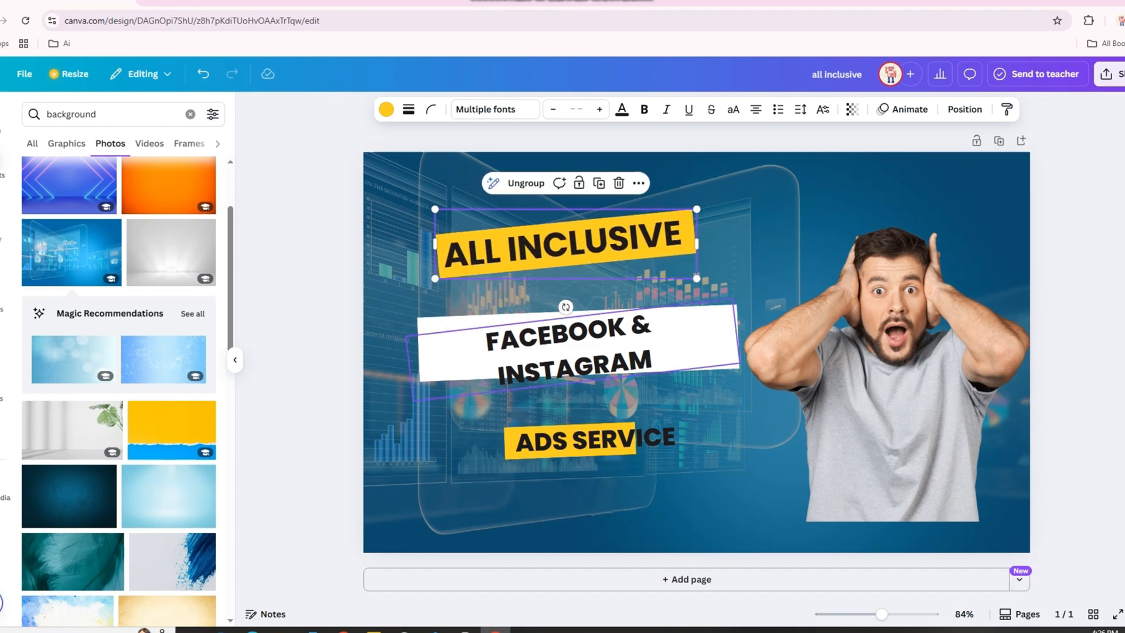
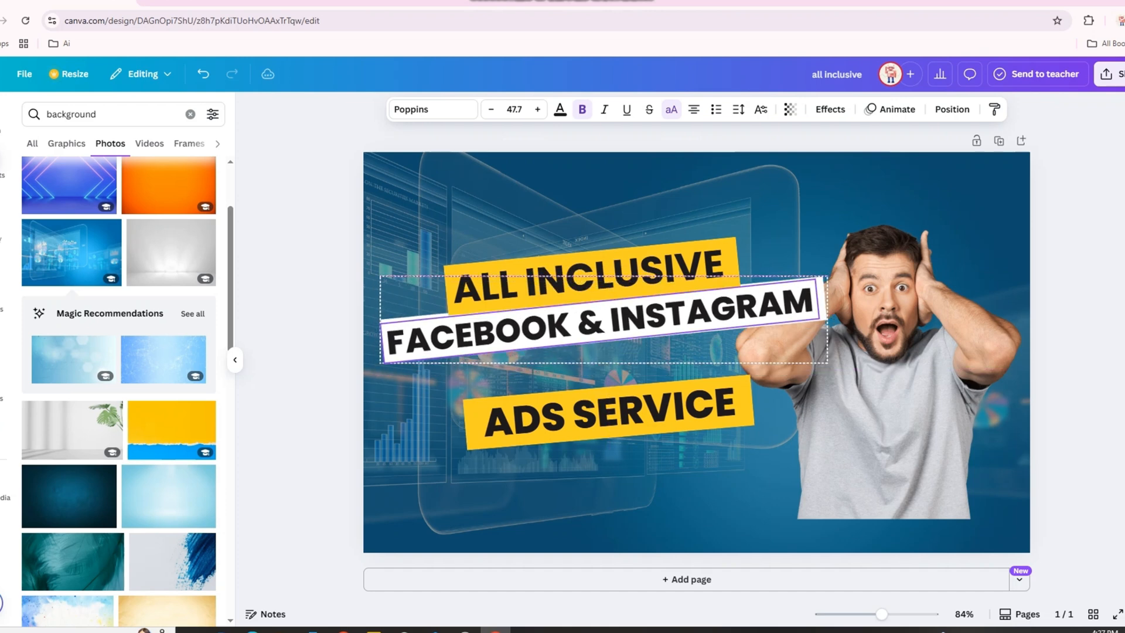
Step: Move the "ADS SERVICE" label up beneath the "FACEBOOK & INSTAGRAM" band and delete the photo of the shocked man
left_click_drag(686, 406, 681, 363)
left_click(841, 428)
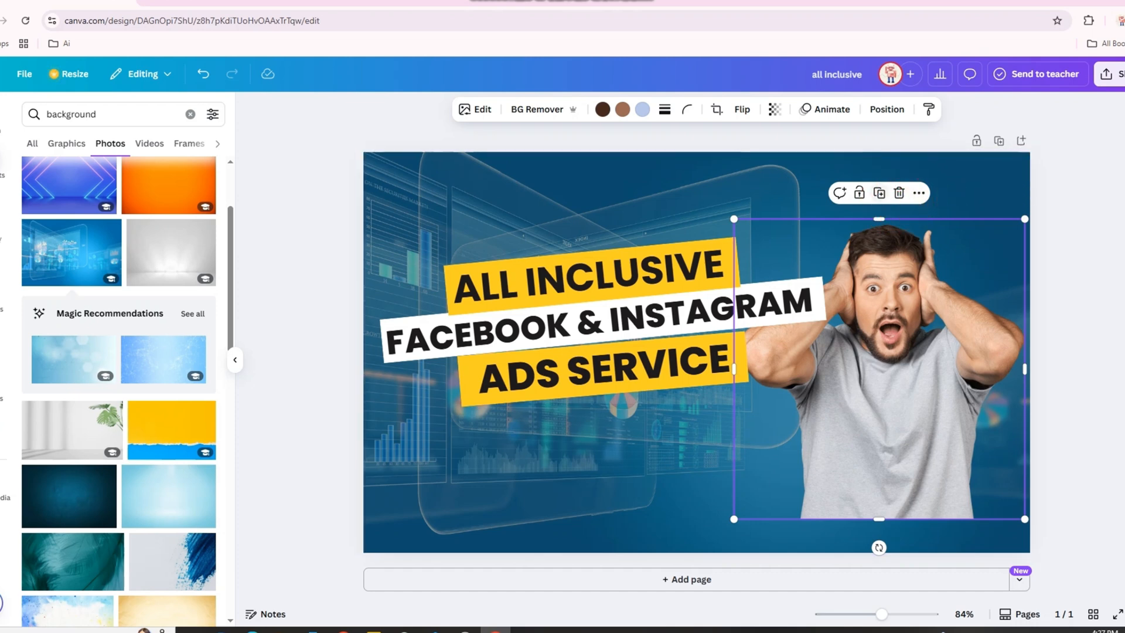
left_click(899, 192)
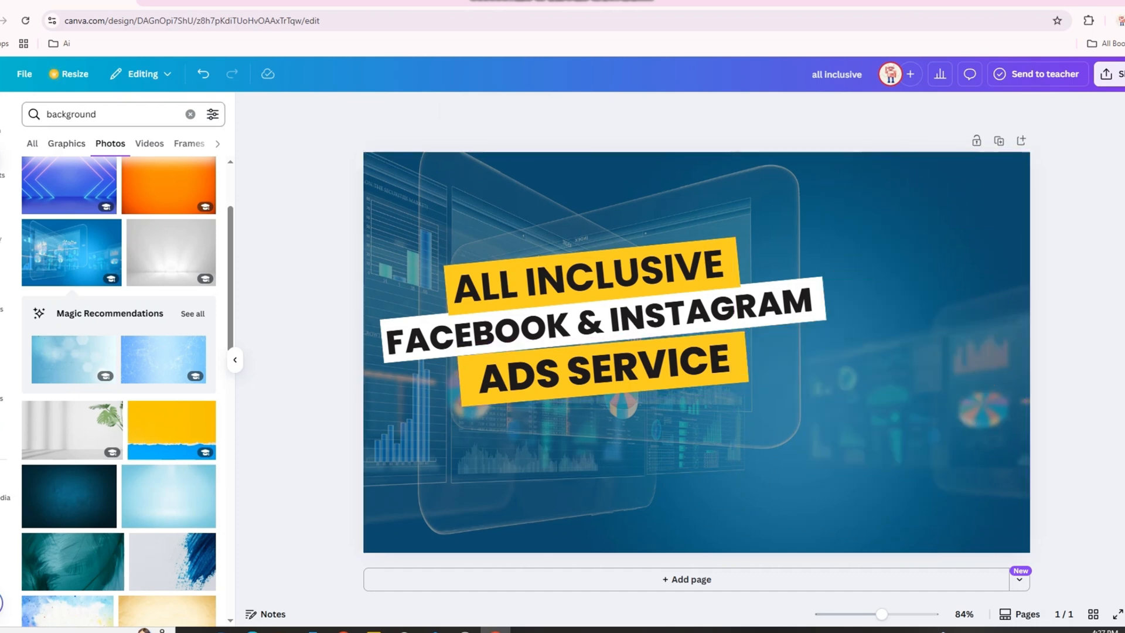
Step: Search photos for "man", insert the laughing man in the plaid shirt, and remove the photo's background
left_click(26, 114)
type("man")
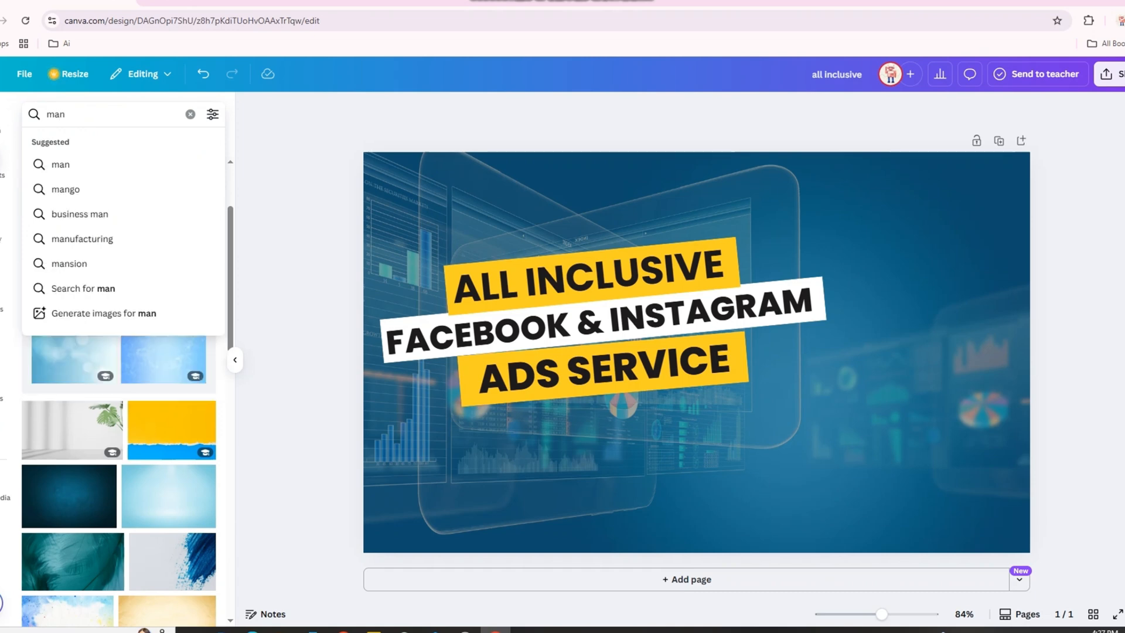
key("Return")
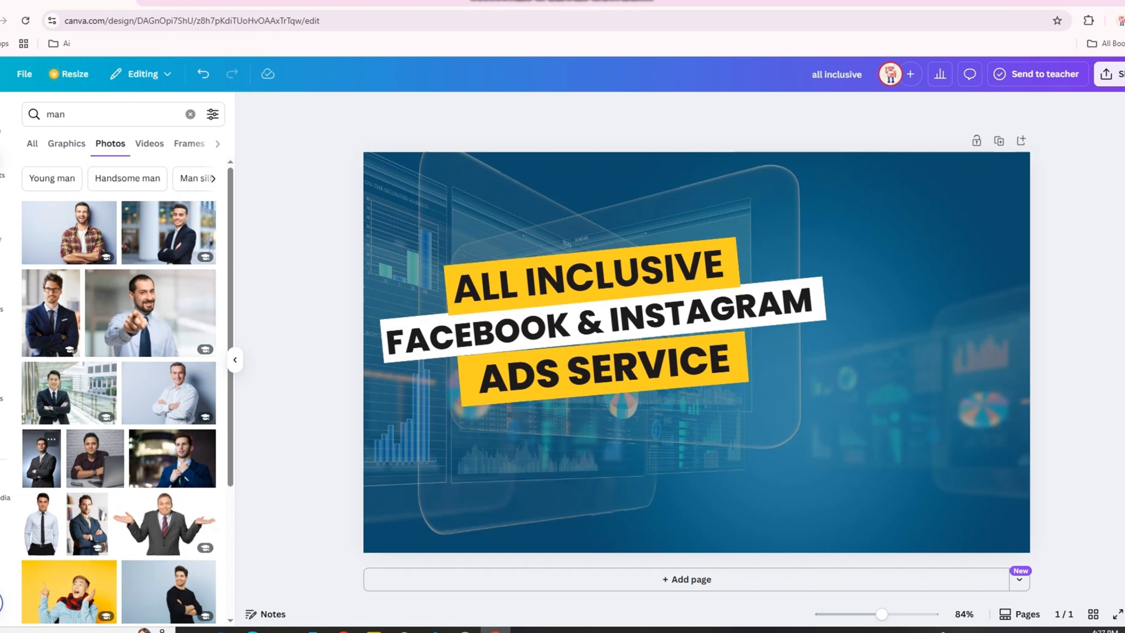
left_click(63, 227)
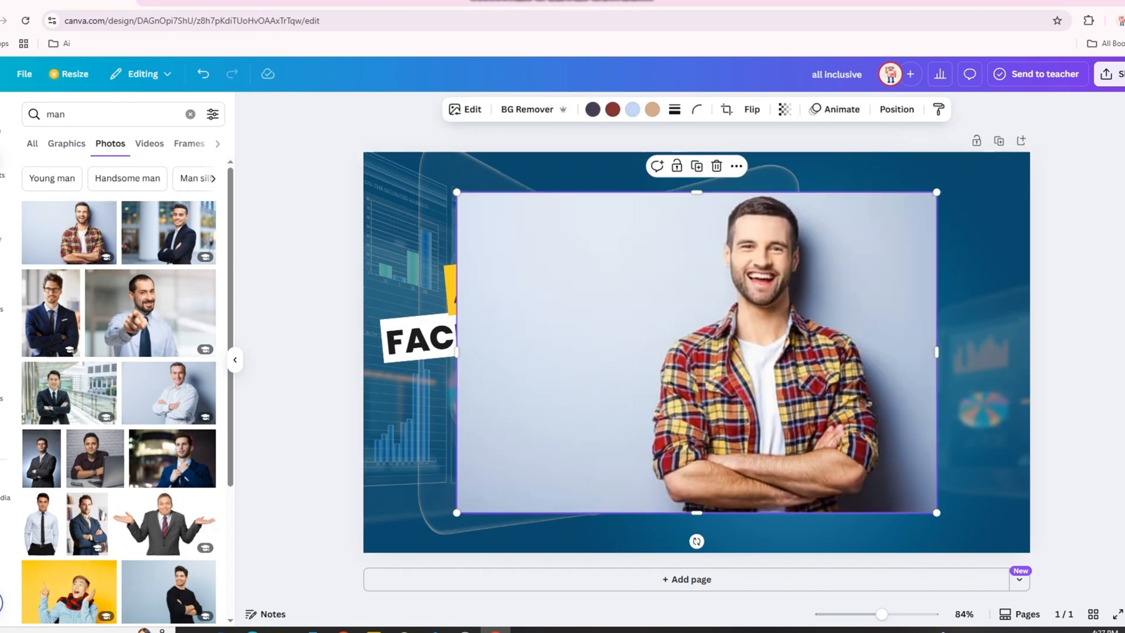
left_click(529, 109)
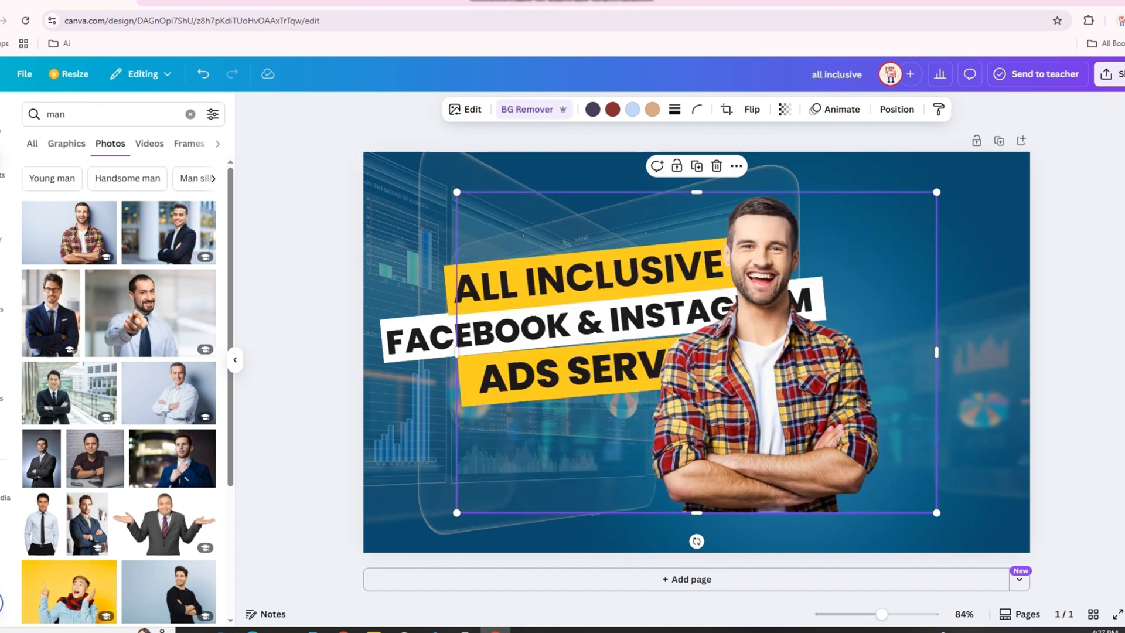
Step: Place the cut-out man to the right of the text labels and crop the empty space on both sides
left_click_drag(766, 364, 879, 379)
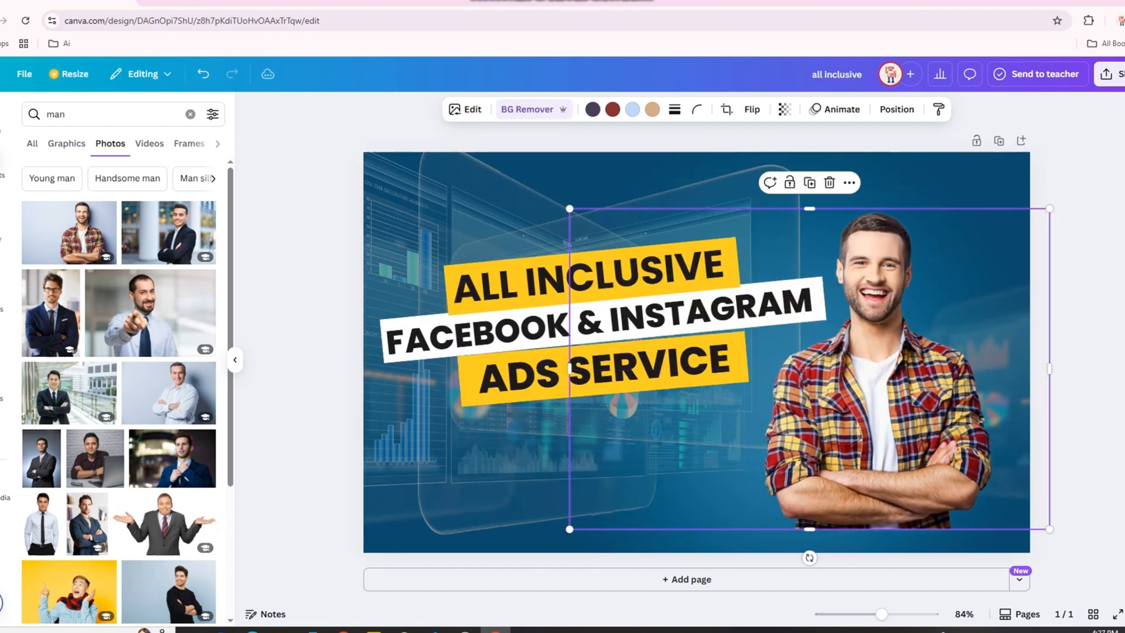
left_click_drag(1050, 369, 995, 369)
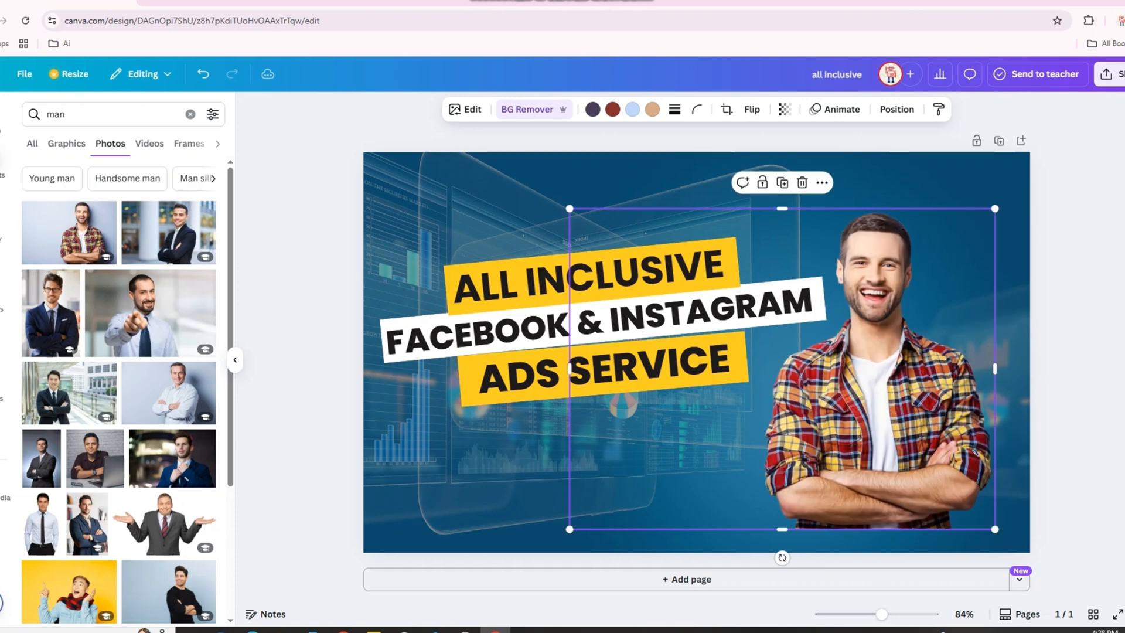
left_click_drag(570, 368, 746, 369)
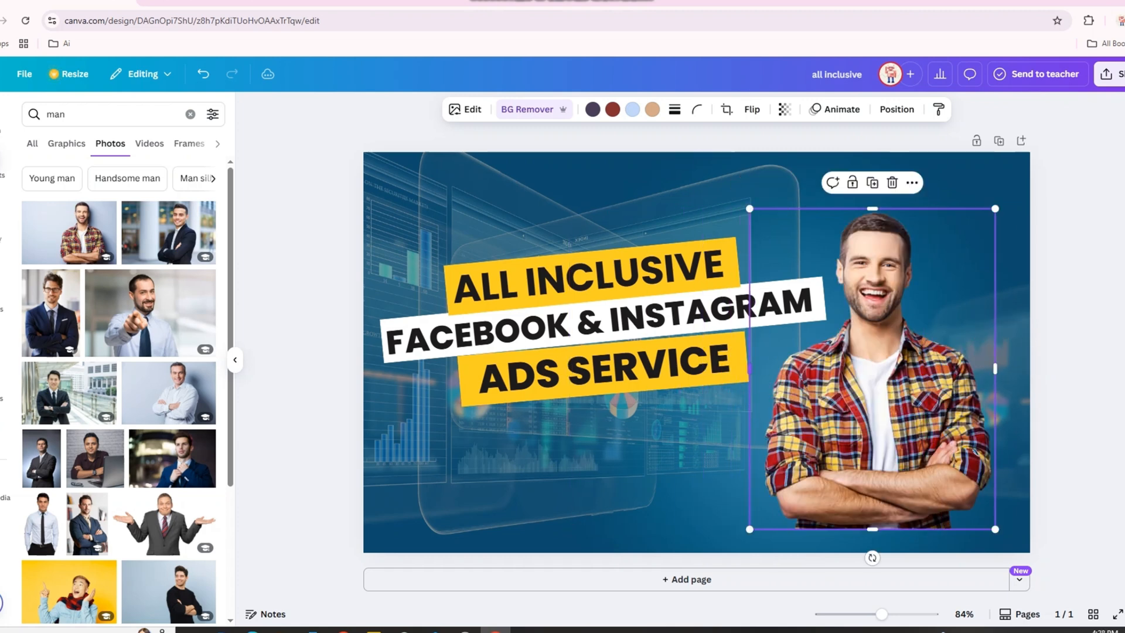
Step: Enlarge the cut-out man and position him along the page's right side with his arms at the lower edge
left_click_drag(746, 208, 588, 140)
left_click_drag(827, 308, 857, 363)
left_click(1075, 363)
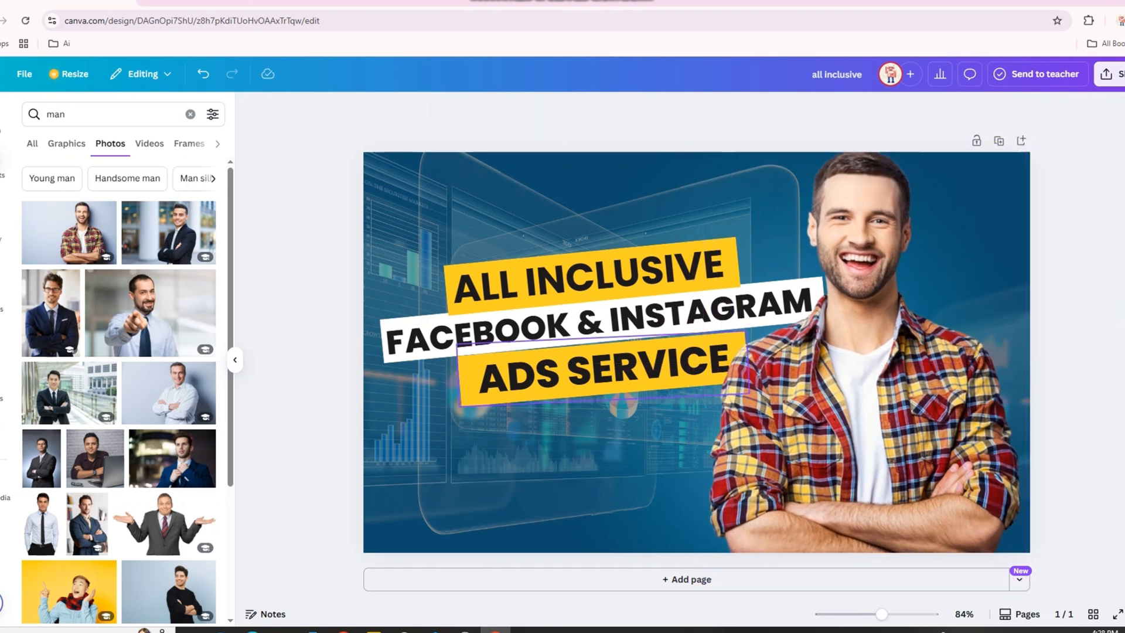
Step: Select all three text labels and move them together slightly down and to the left
left_click_drag(517, 417, 494, 265)
left_click_drag(504, 293, 495, 324)
left_click(1080, 272)
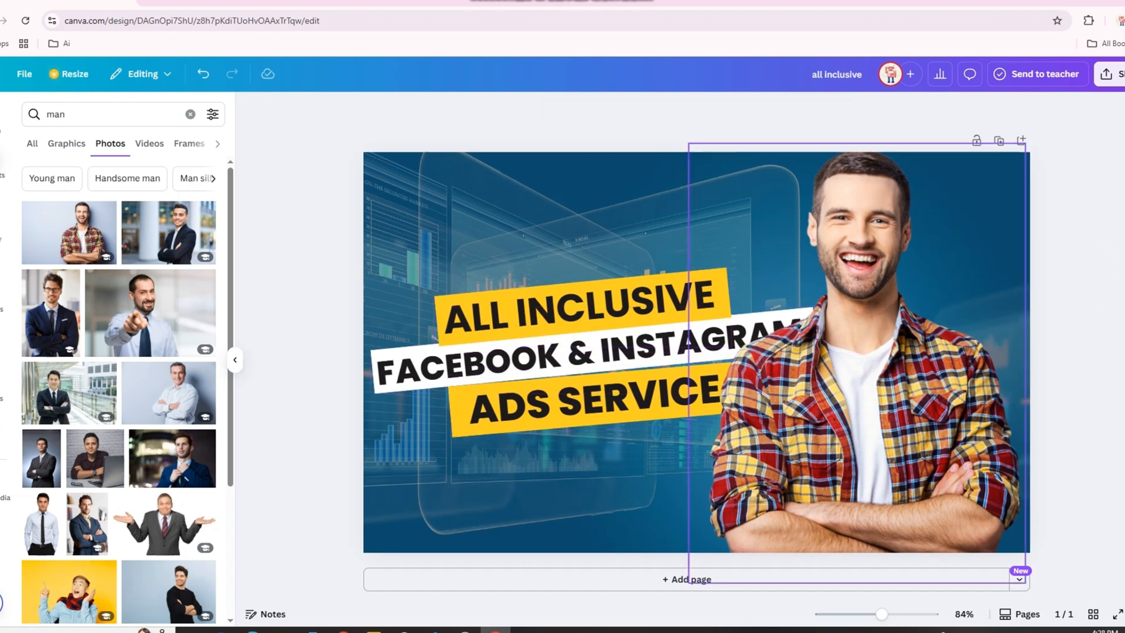
Step: Search the elements for "background" and show only the photo results
left_click(469, 216)
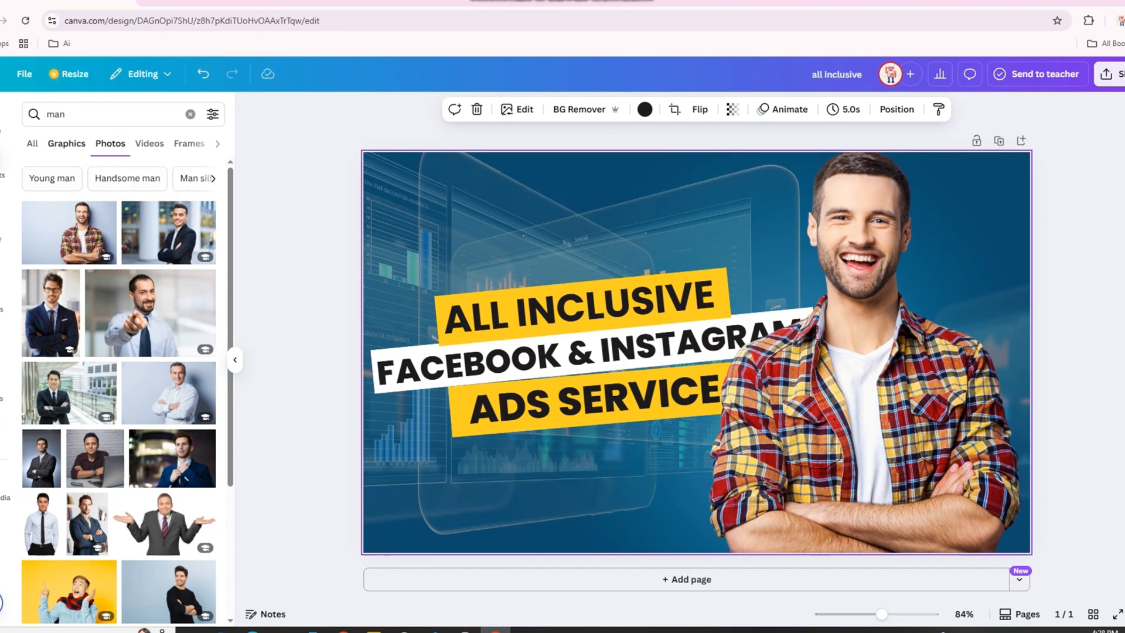
left_click(69, 113)
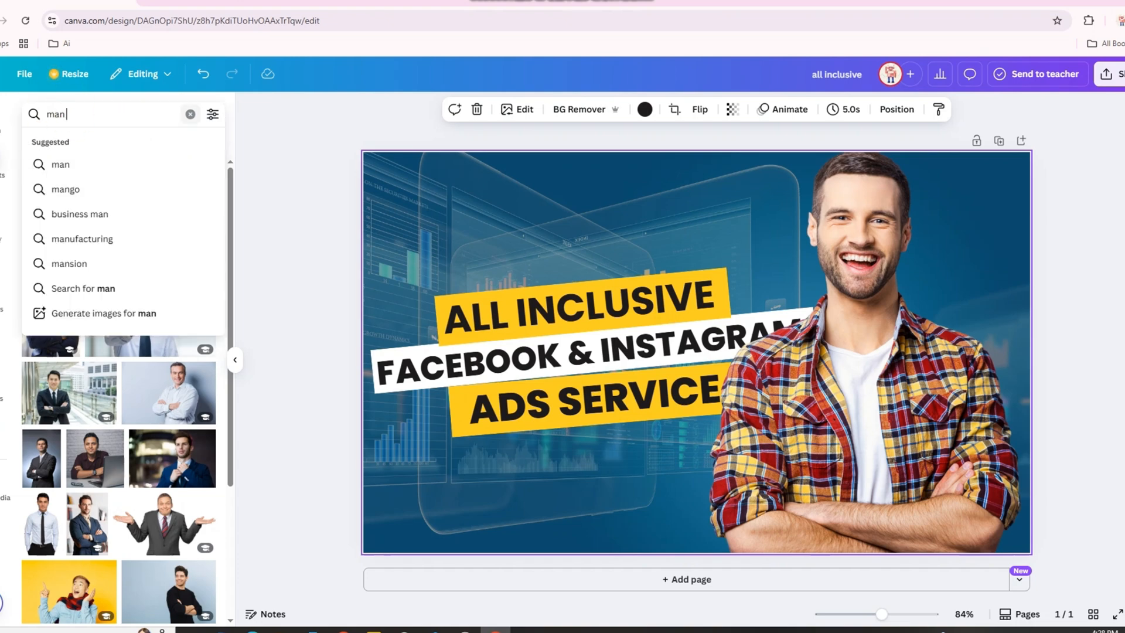
left_click(190, 114)
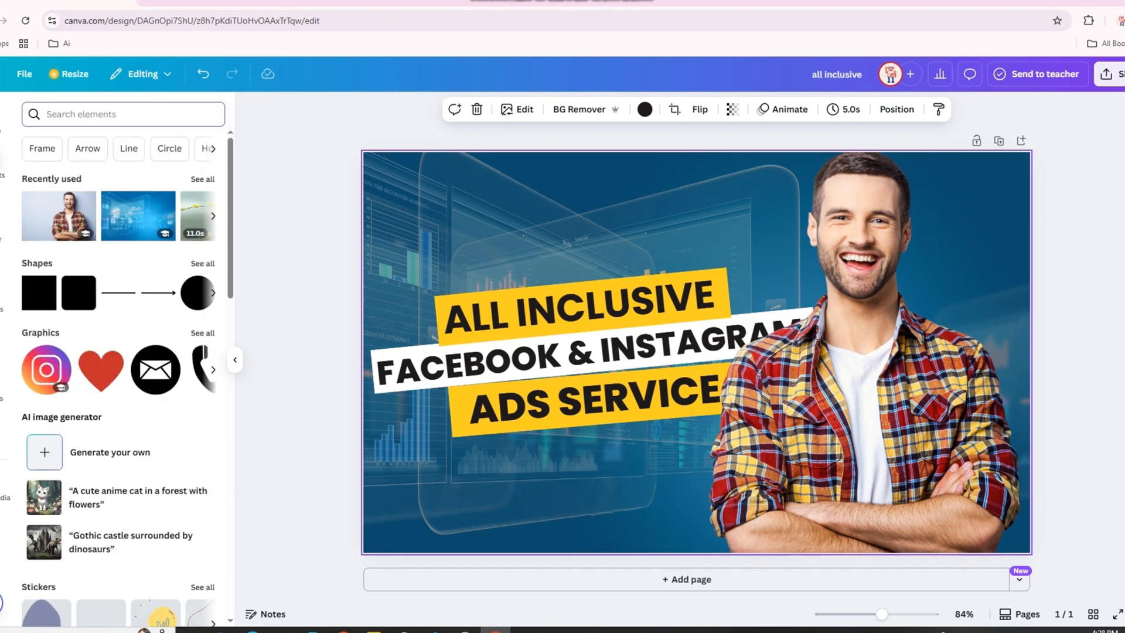
type("backgro")
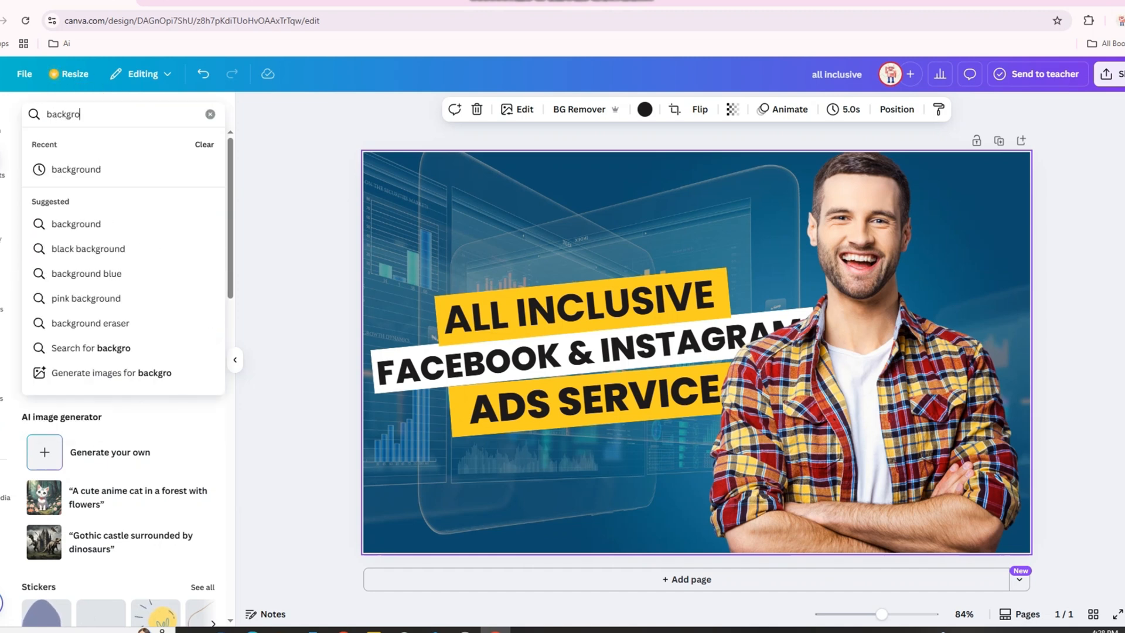
type("und")
key("Return")
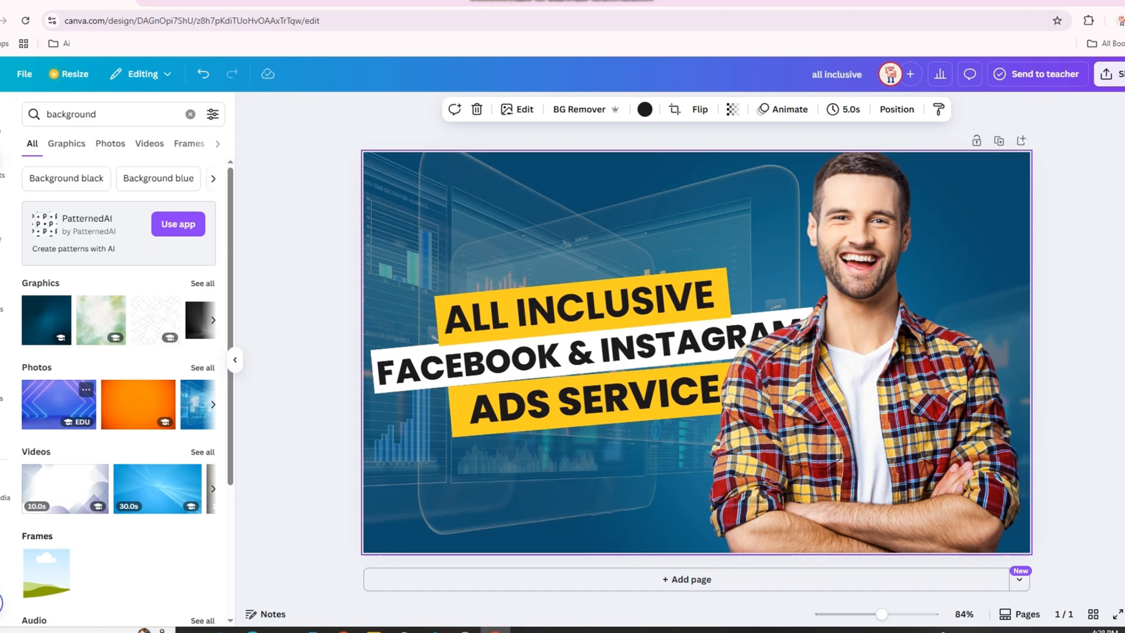
left_click(66, 143)
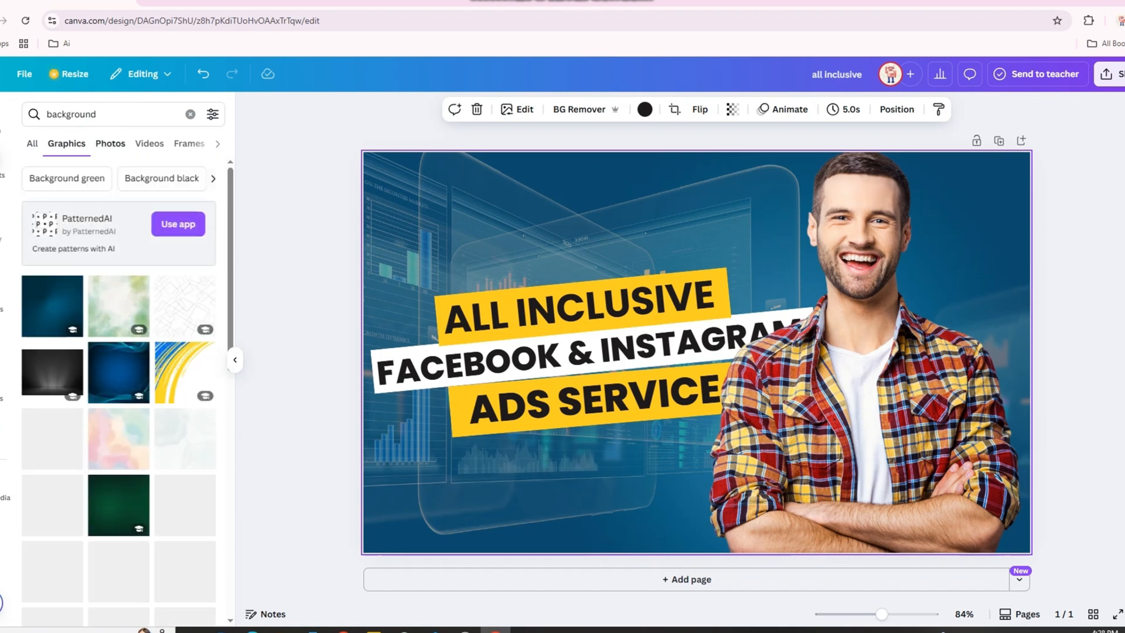
left_click(110, 143)
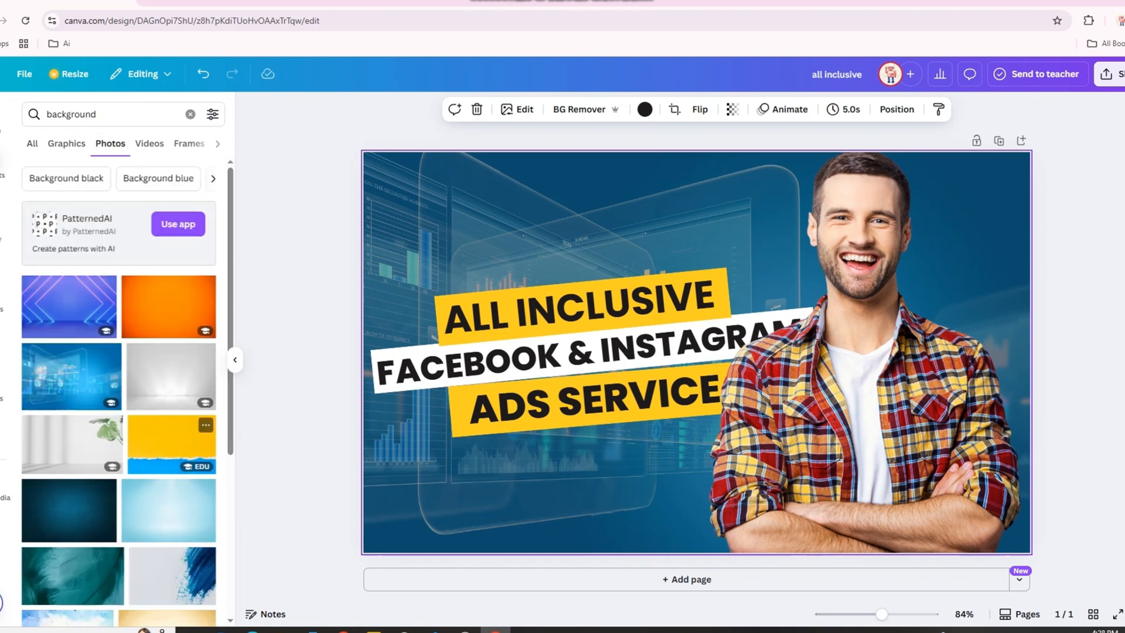
Step: Insert the light blue gradient photo and set it as the page background in place of the dark blue one
scroll(170, 439, "down", 2)
left_click(168, 387)
right_click(612, 212)
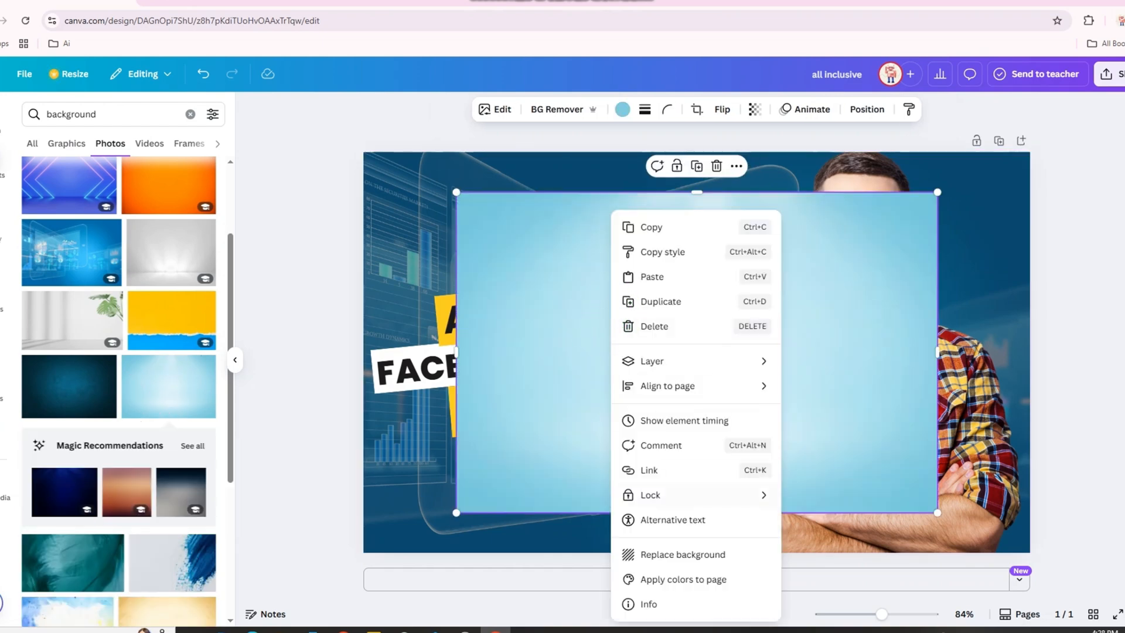
left_click(684, 553)
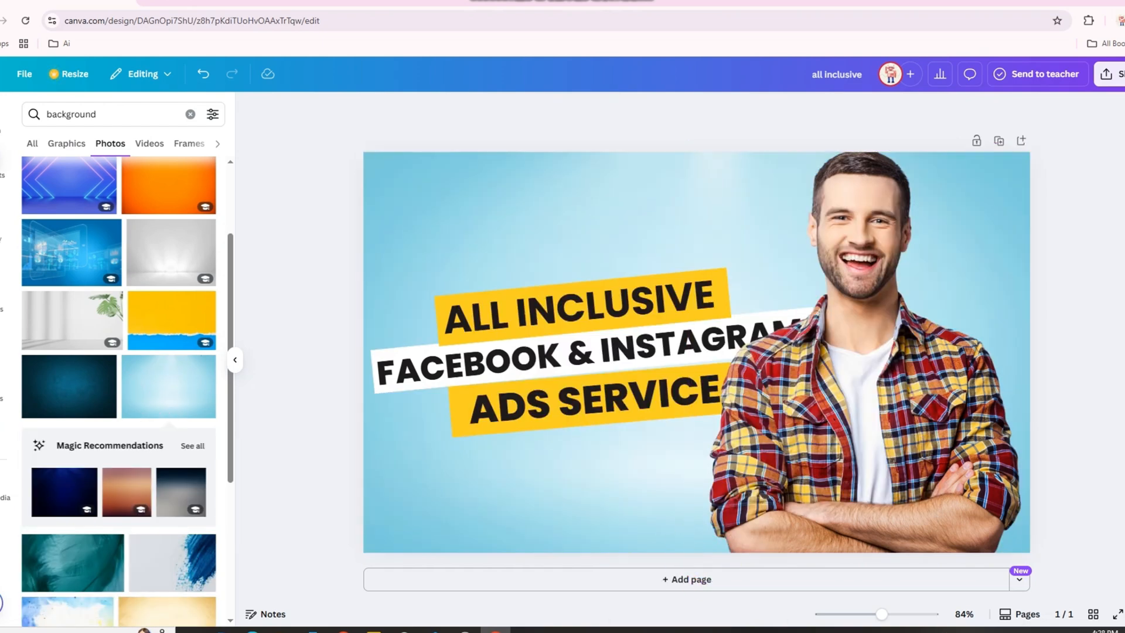
Step: Select the three text labels, shrink them slightly, and move them up and a little to the right
left_click_drag(549, 463, 515, 295)
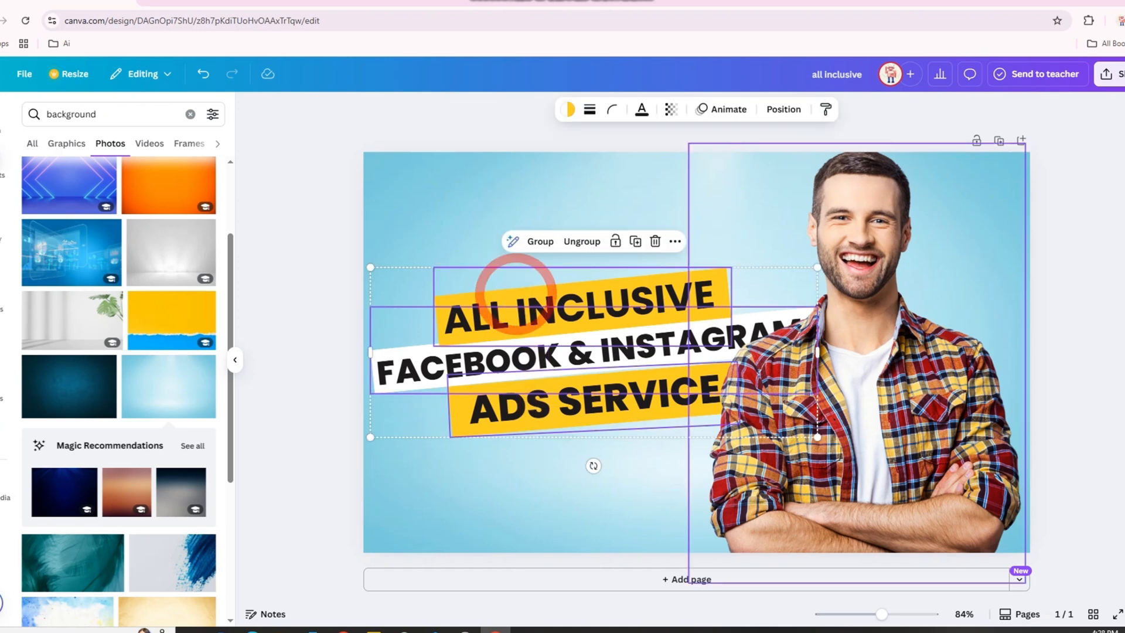
left_click_drag(817, 268, 812, 269)
left_click_drag(592, 354, 609, 318)
left_click(1067, 346)
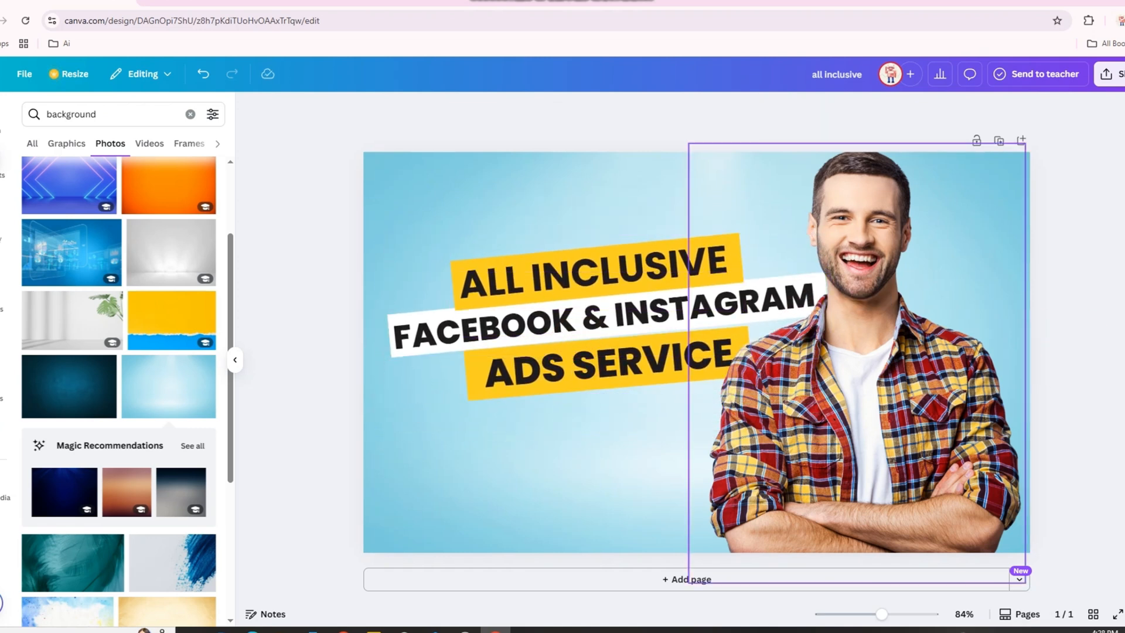
Step: Recolor the "ALL INCLUSIVE" and "ADS SERVICE" labels white, and make the "FACEBOOK & INSTAGRAM" band red with white text
left_click(742, 296)
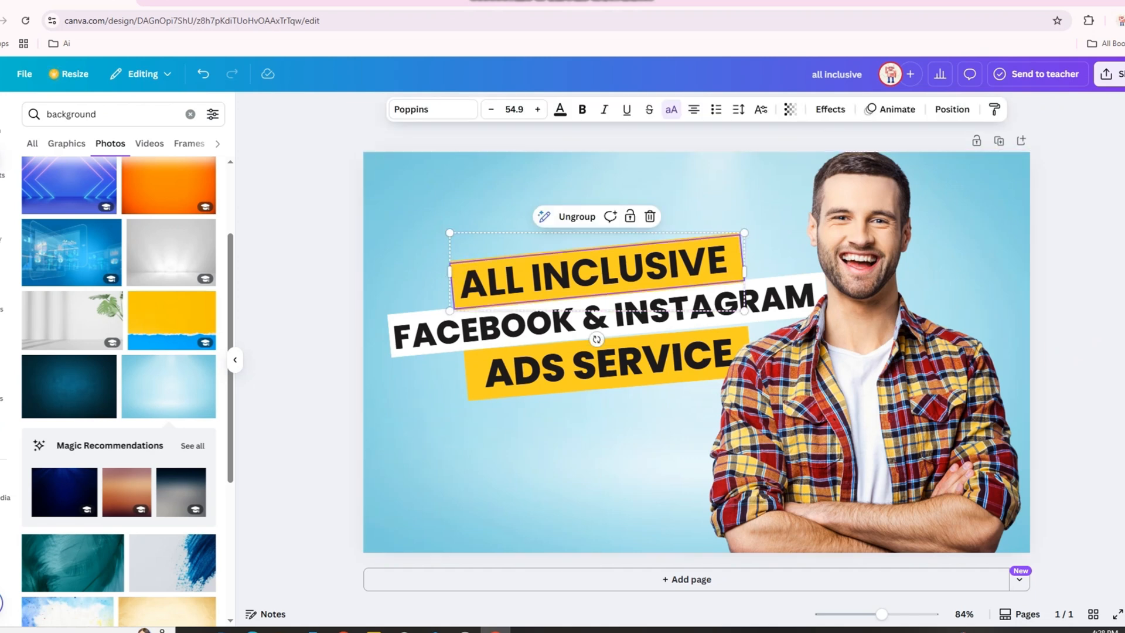
left_click(741, 302)
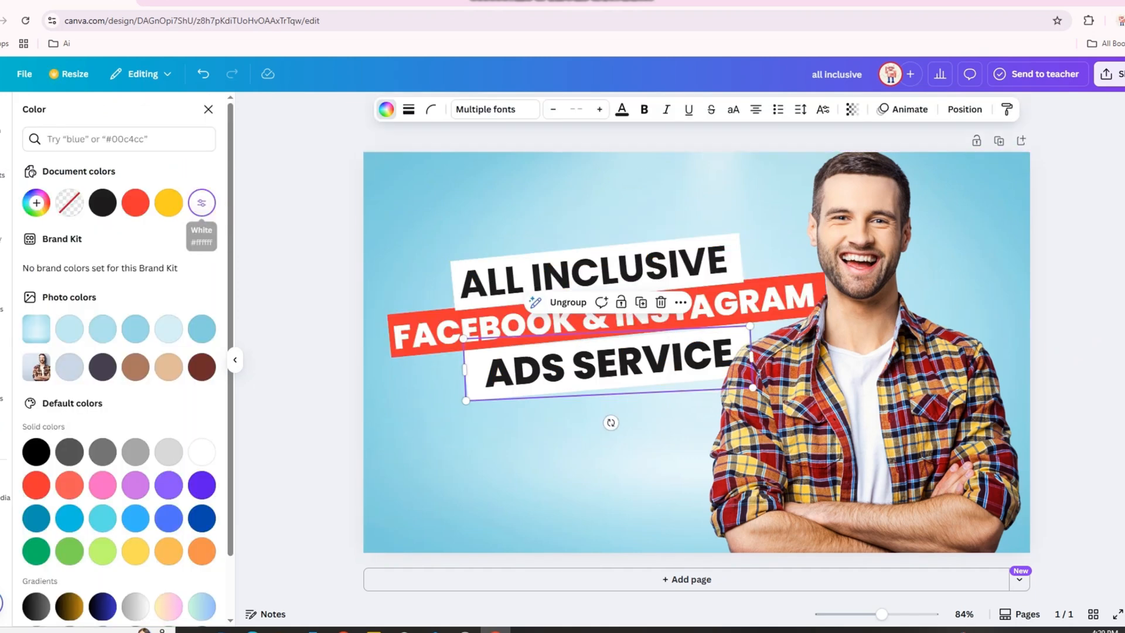
left_click(550, 432)
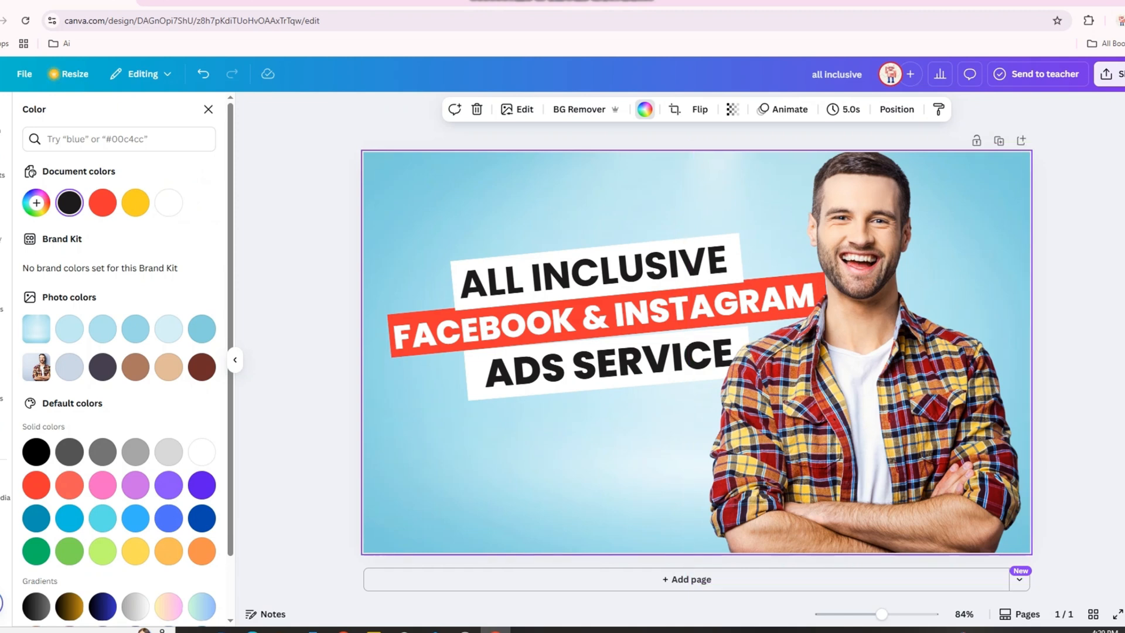
Step: Search the elements for "facebook" and show only the graphics results
left_click(2, 167)
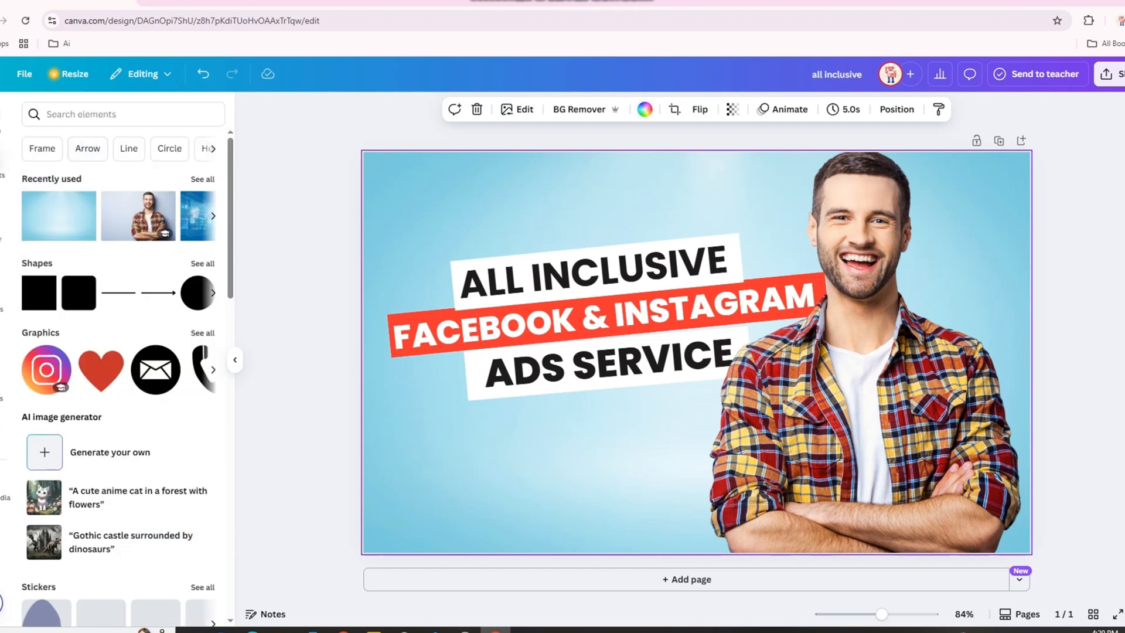
left_click(61, 107)
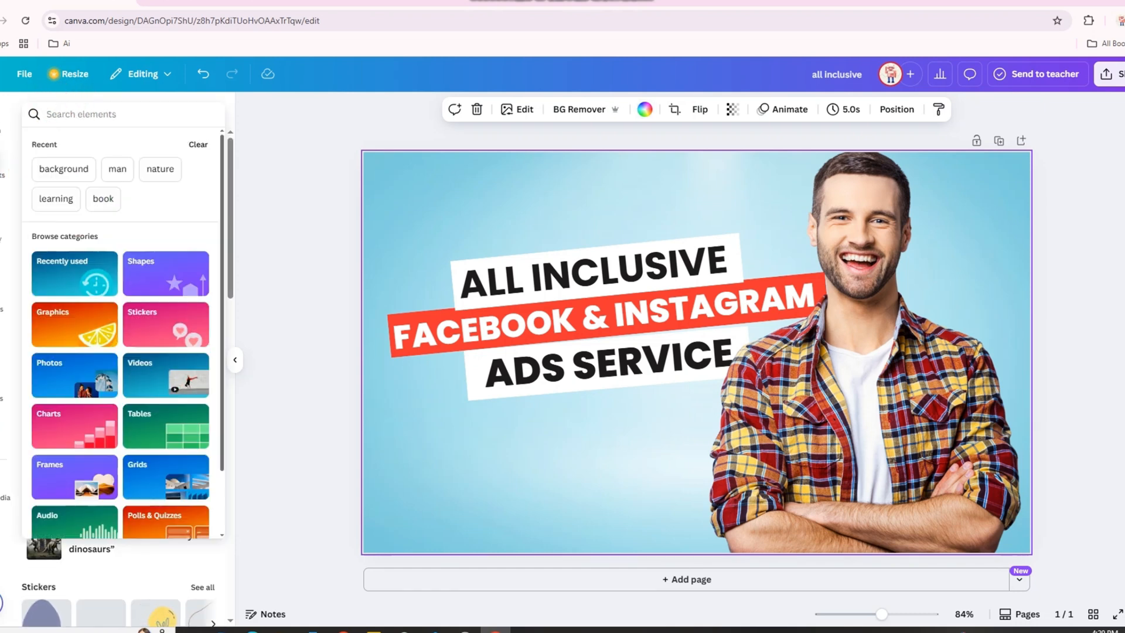
type("facebook")
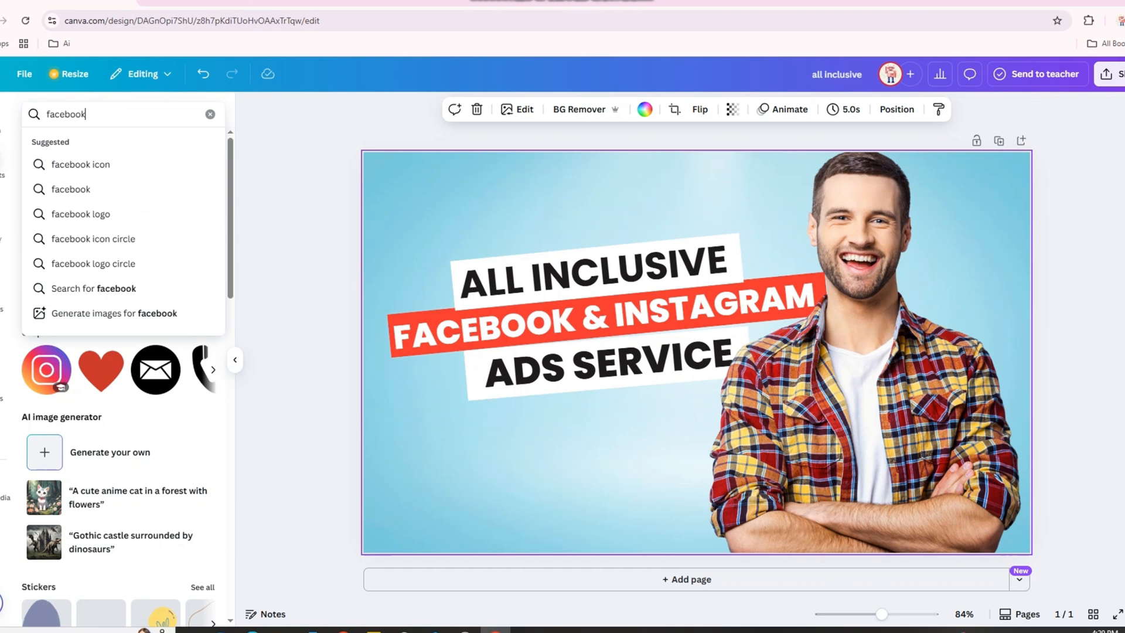
key("Return")
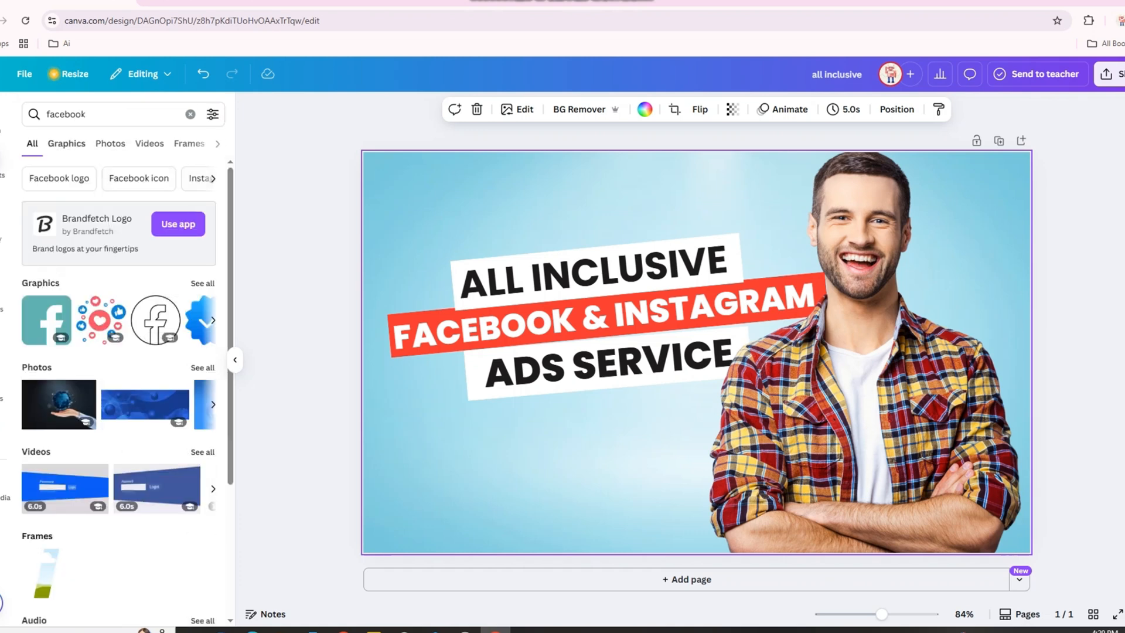
left_click(66, 143)
left_click(118, 114)
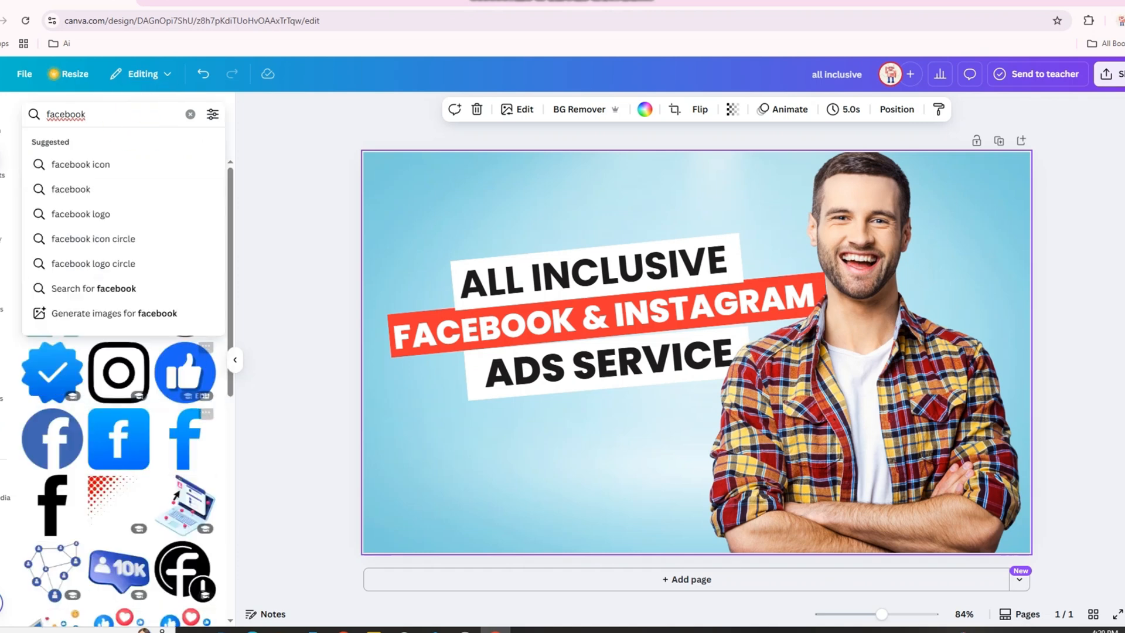
Step: Insert the blue Facebook "f" graphic, enlarge it, and place it at the page's lower-left, running off the bottom edge
left_click(185, 439)
left_click_drag(696, 352, 431, 518)
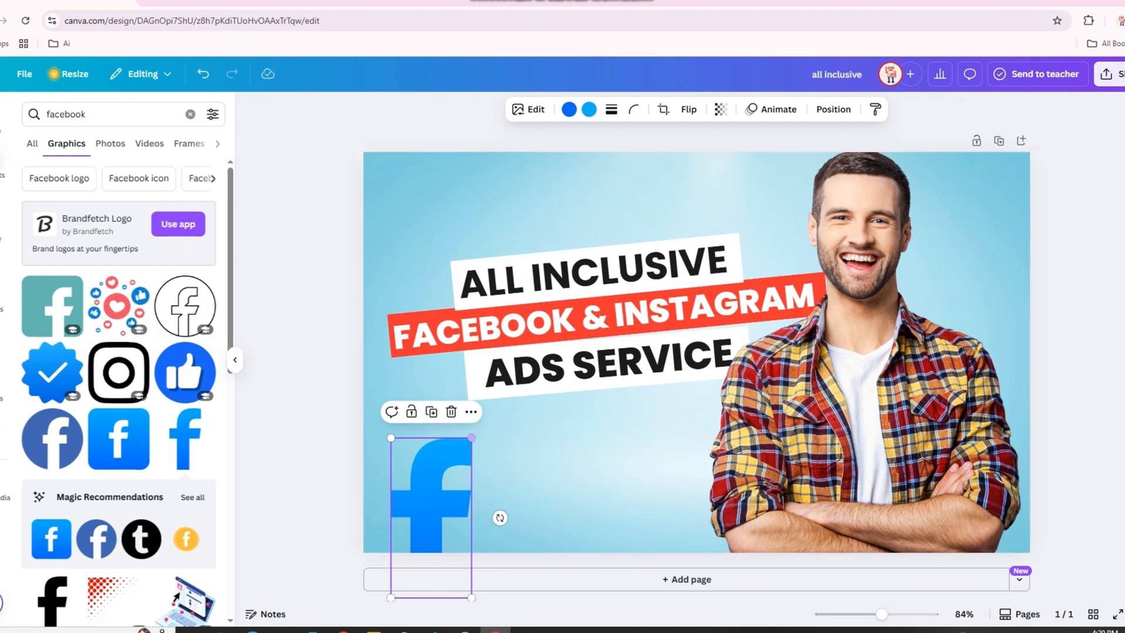
left_click_drag(471, 438, 486, 408)
left_click_drag(438, 471, 438, 482)
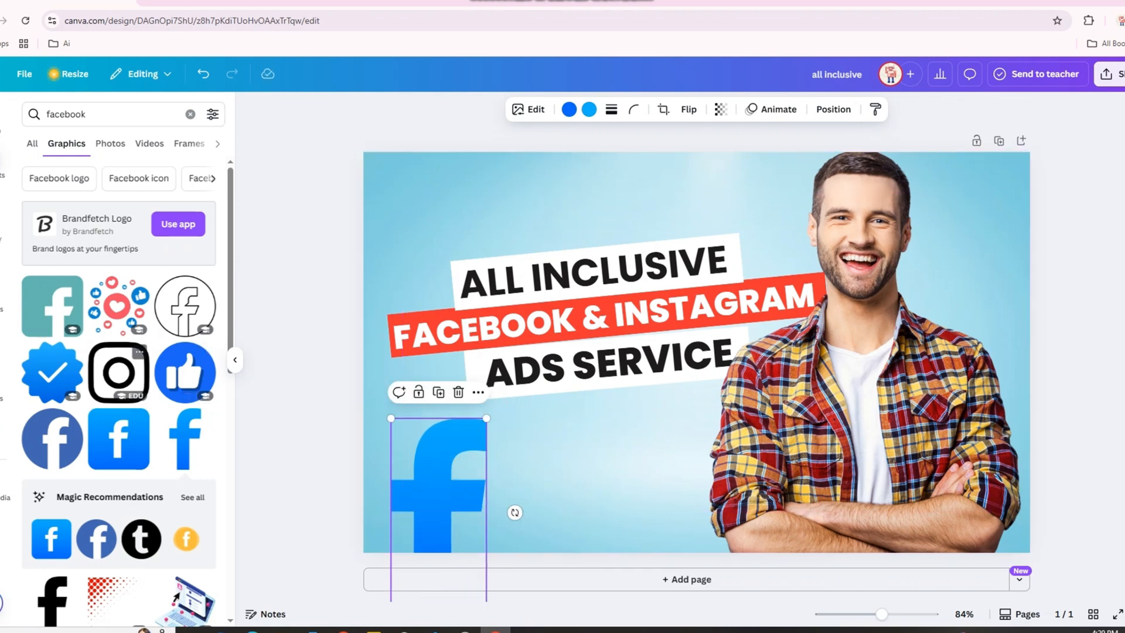
Step: Add the Instagram outline icon beside the man's head, shrink it, let it overlap the page's right edge, and color it white
left_click_drag(118, 372, 1003, 227)
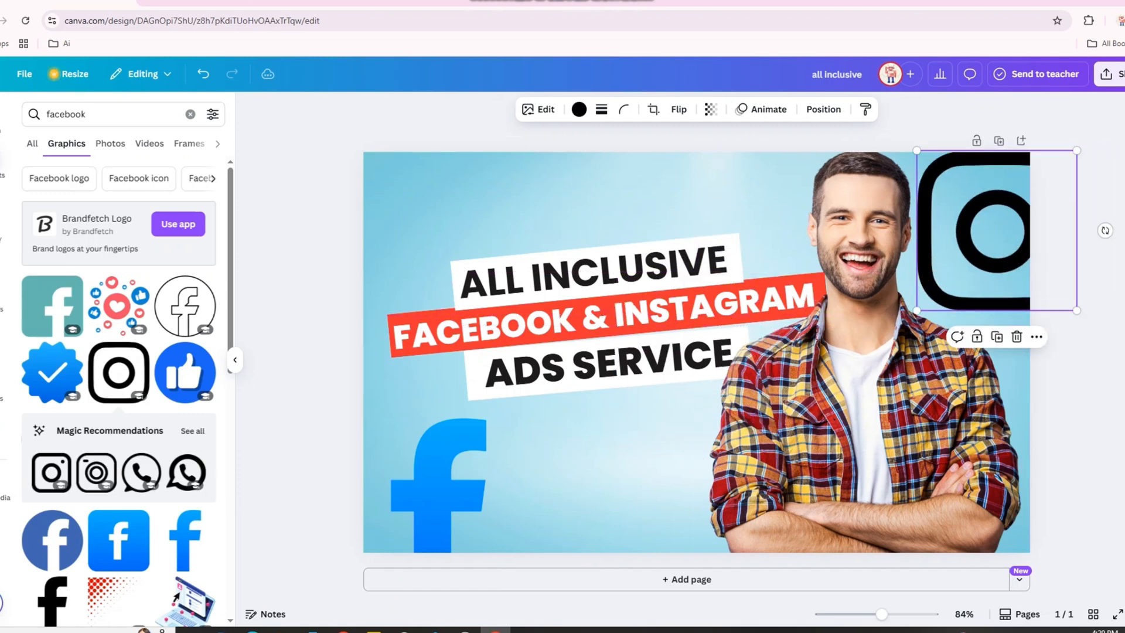
left_click_drag(1082, 151, 1031, 198)
left_click_drag(996, 258, 1032, 249)
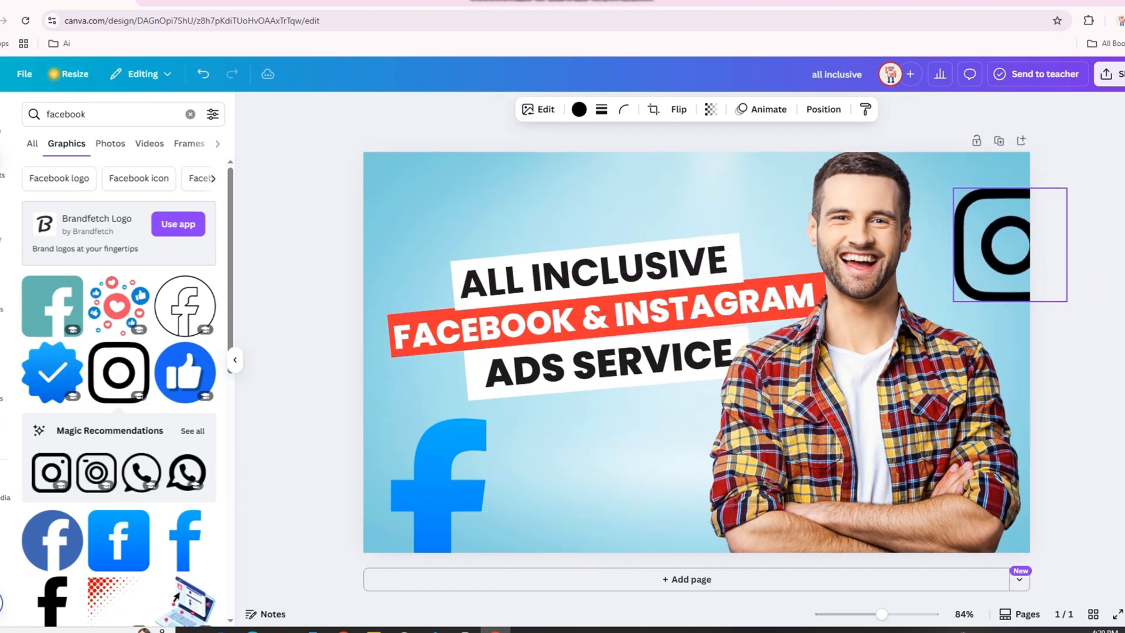
left_click(579, 109)
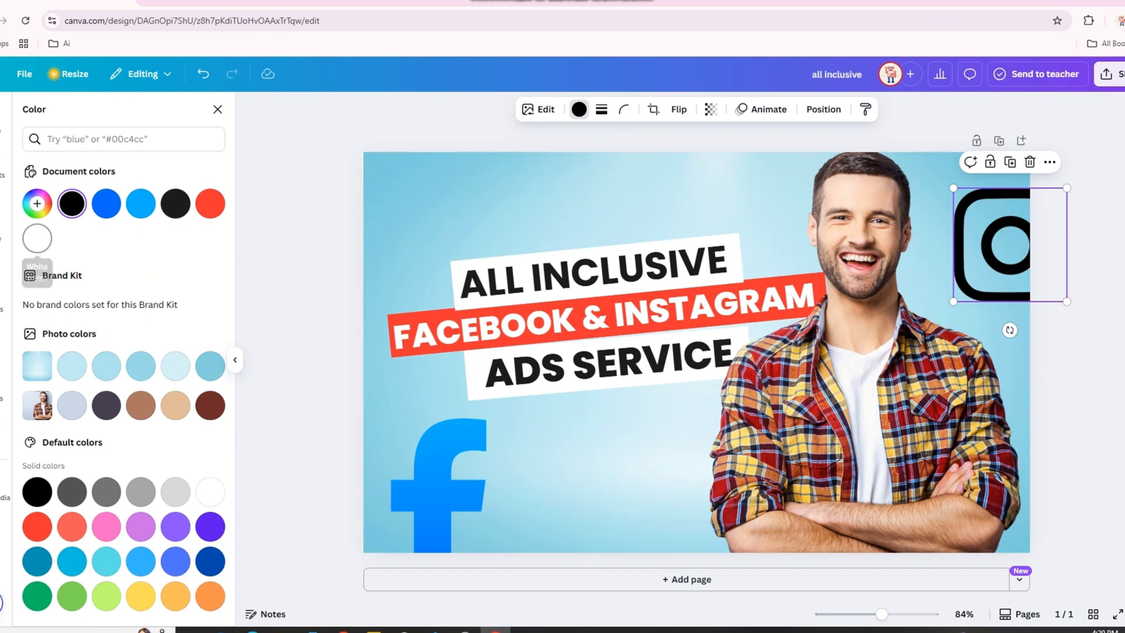
left_click(37, 239)
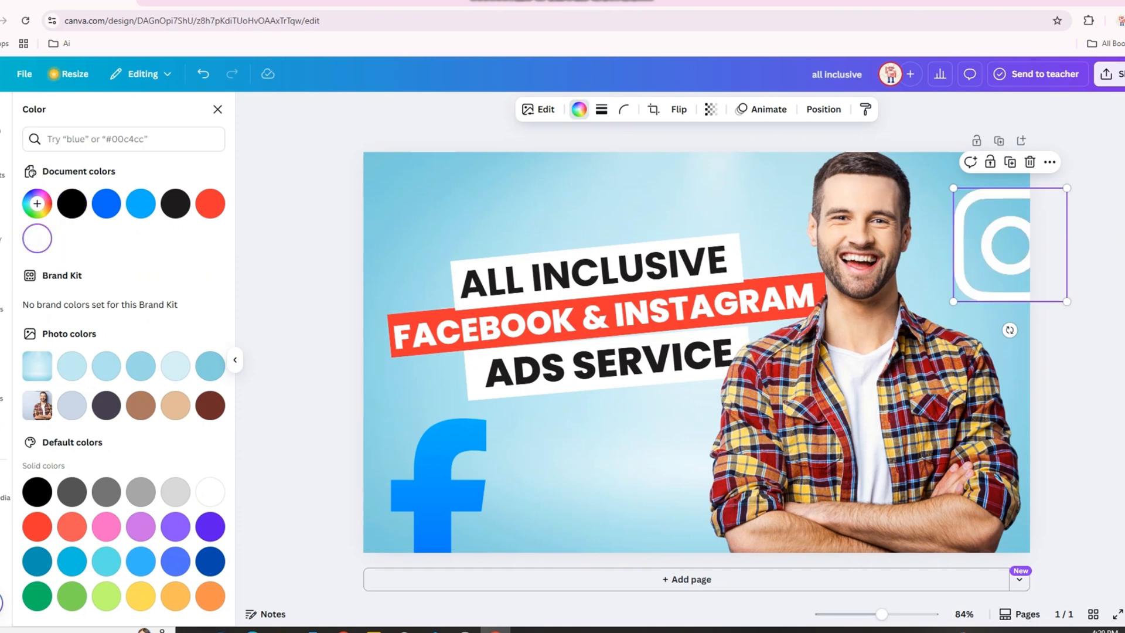
left_click(665, 532)
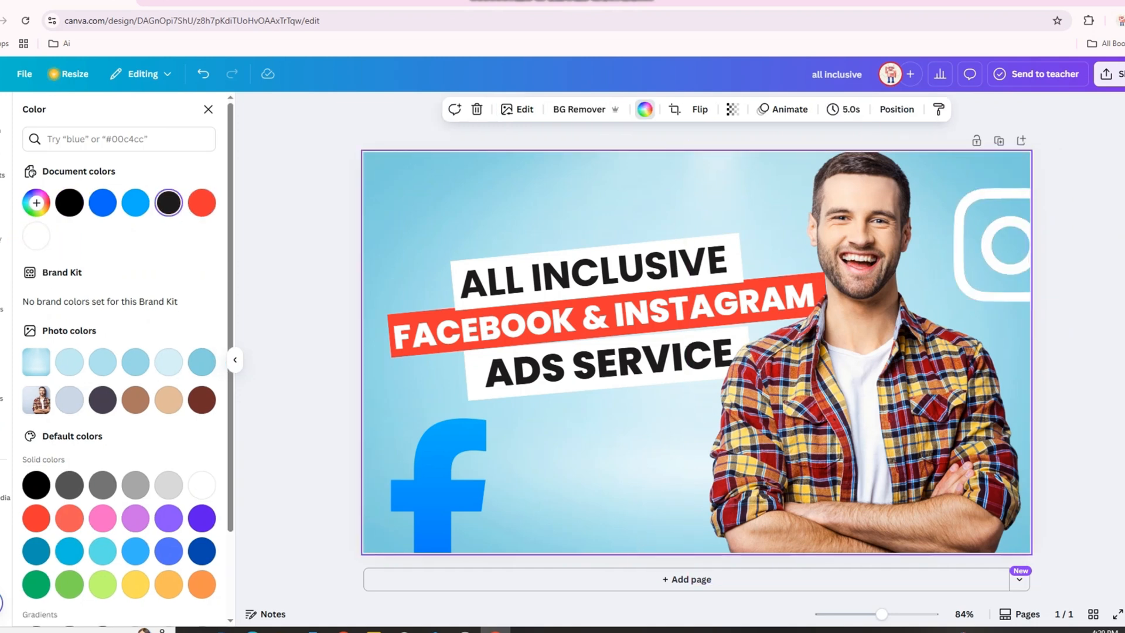
Step: Add a second page to the design and search the graphics for "background"
left_click(2, 165)
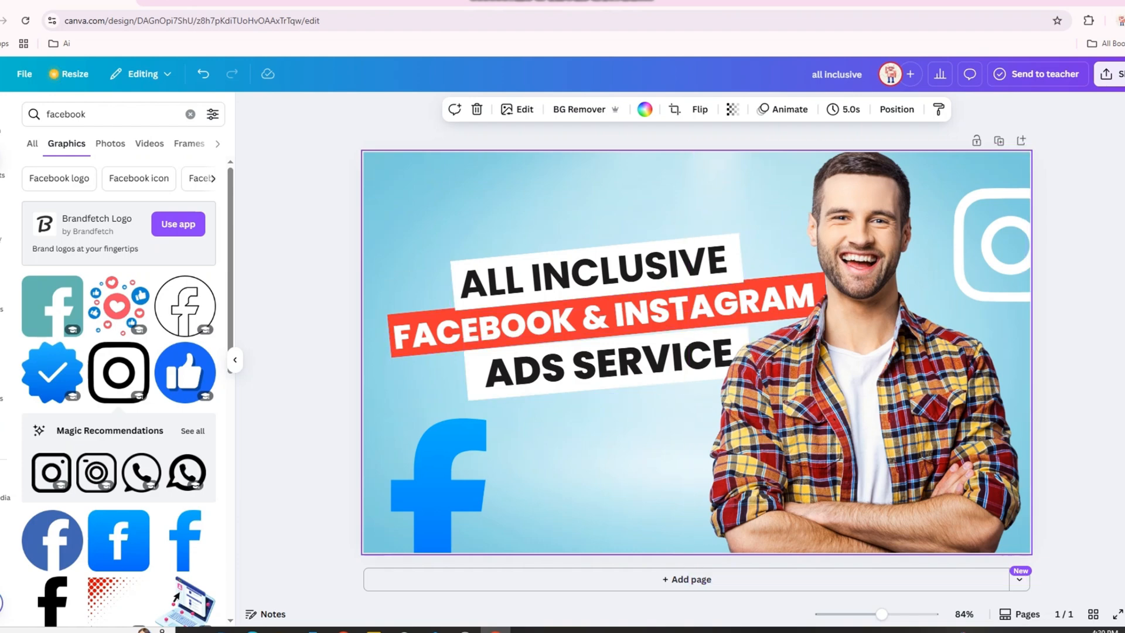
left_click(668, 580)
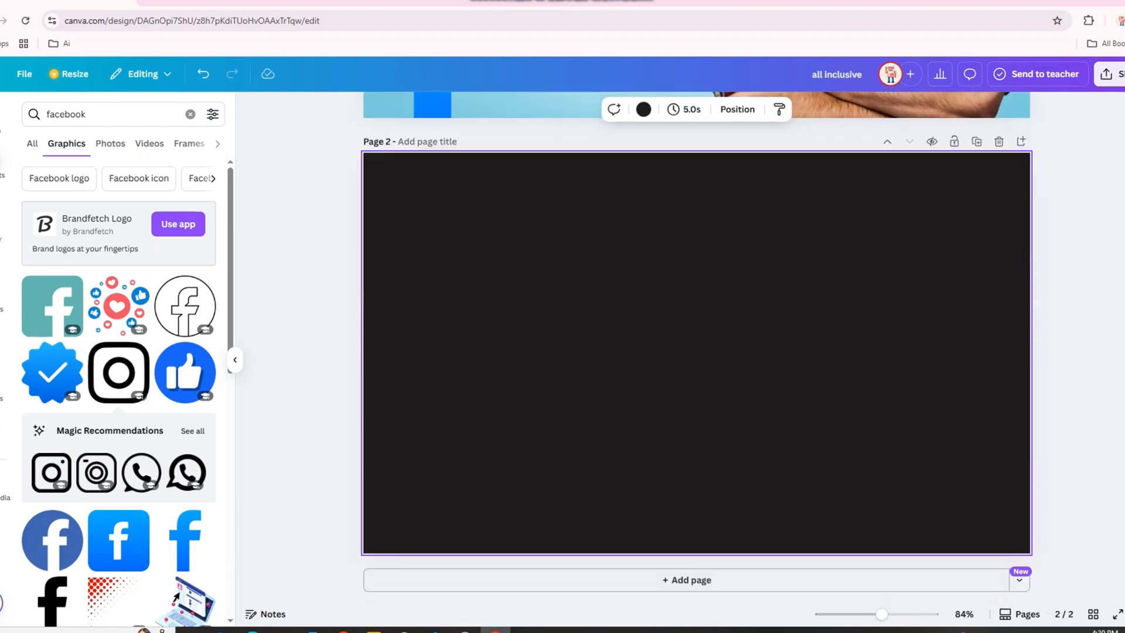
left_click(1, 165)
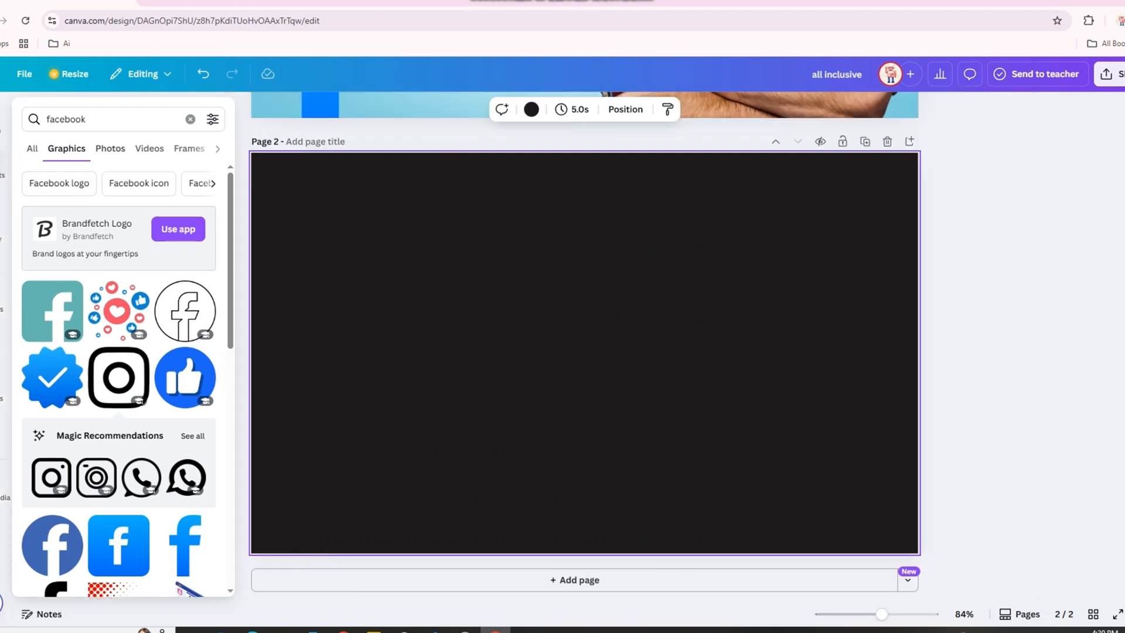
left_click(60, 184)
left_click(128, 121)
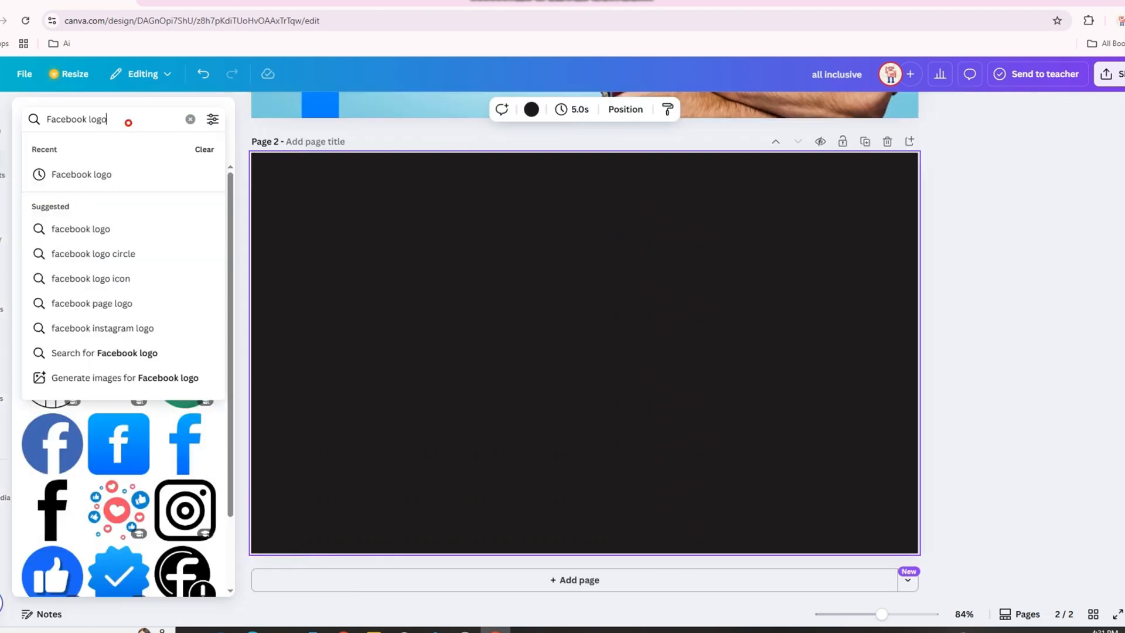
left_click_drag(46, 119, 107, 119)
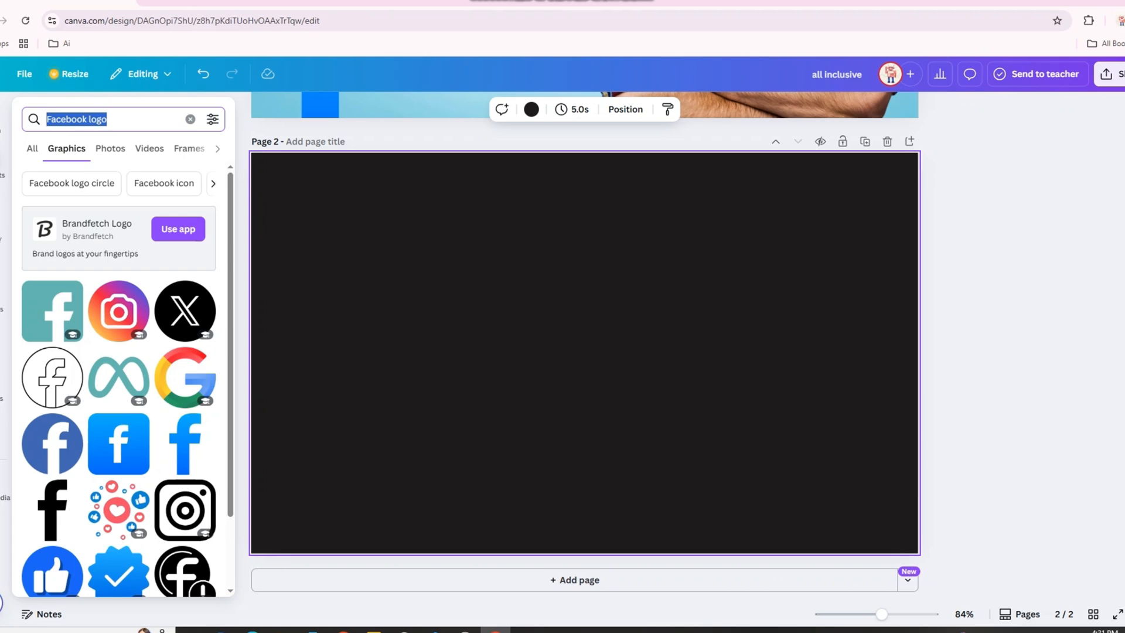
key("BackSpace")
type("back")
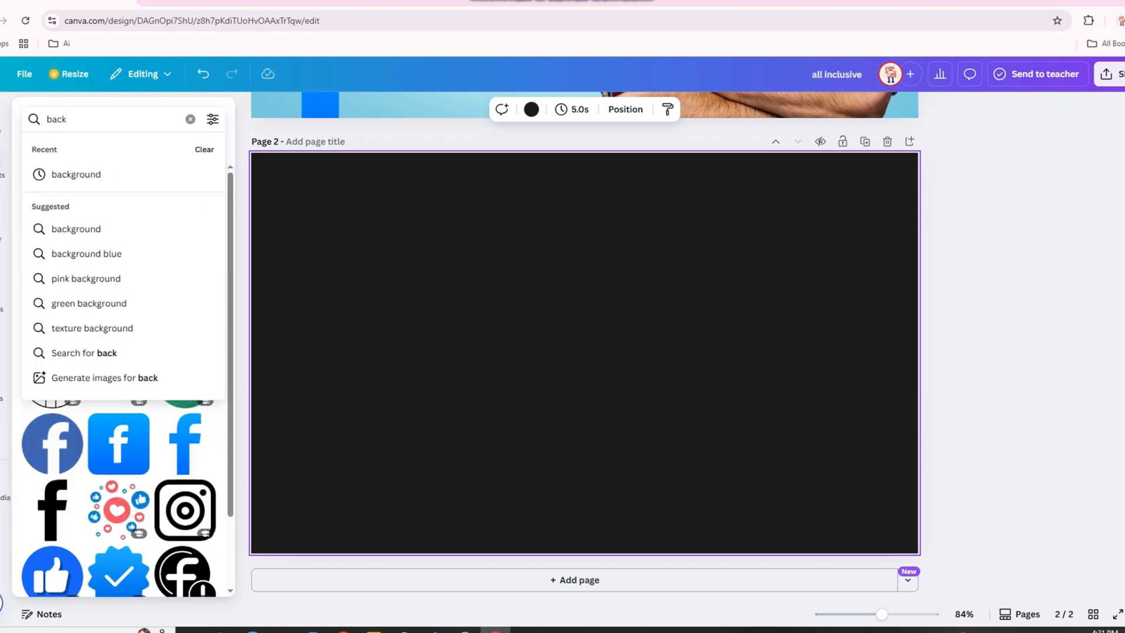
left_click(76, 229)
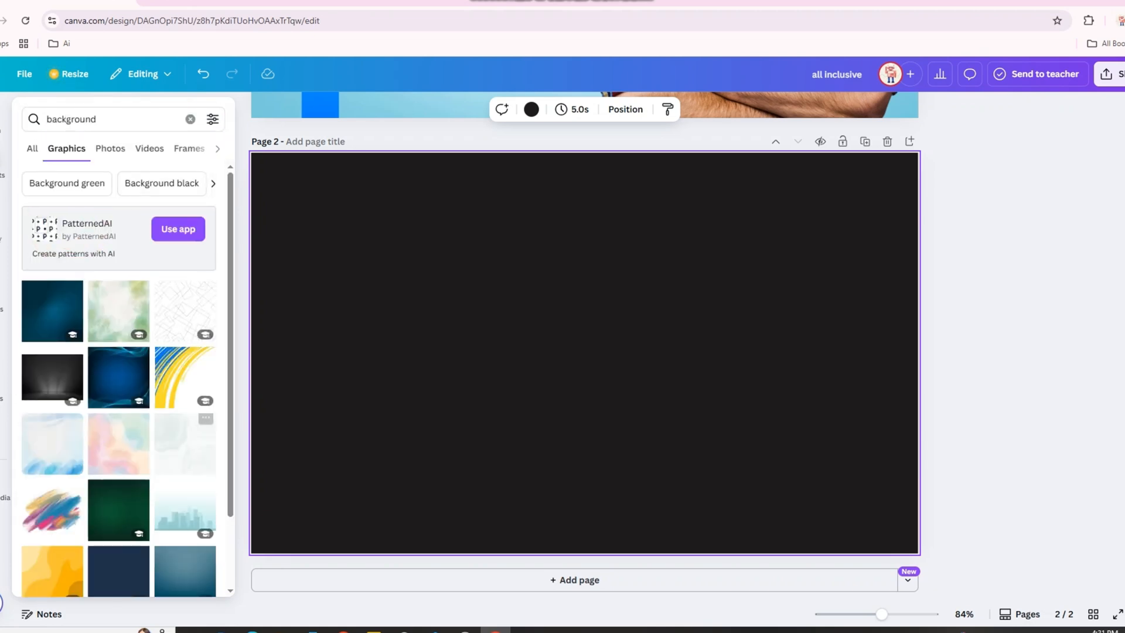
Step: Try to use the pale blue watercolor graphic as the background of page 2
scroll(185, 443, "down", 1)
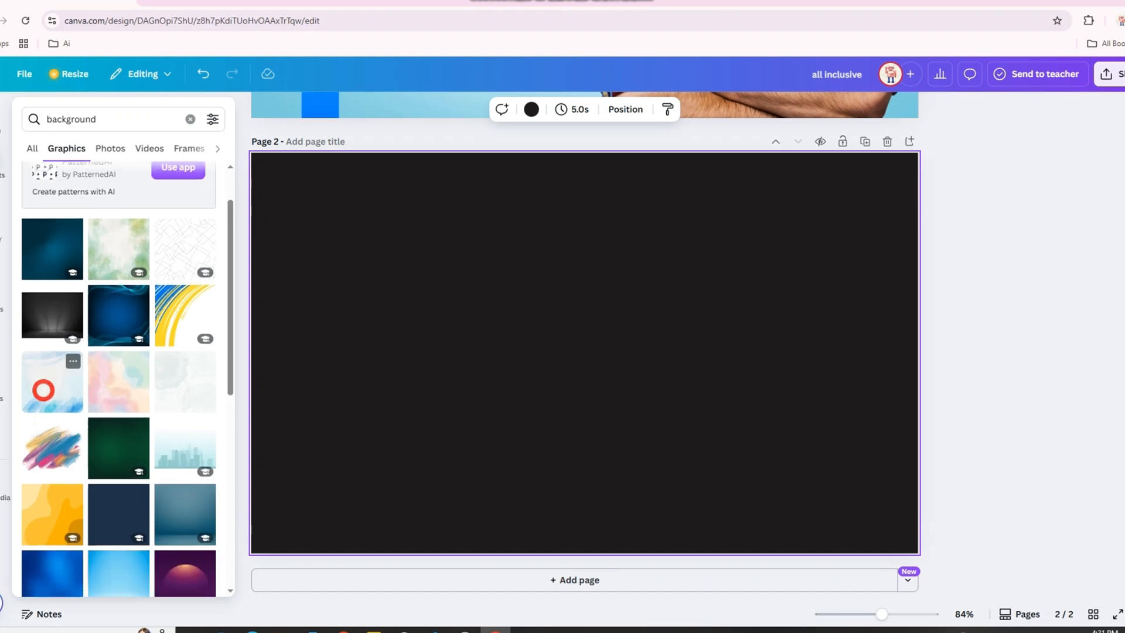
left_click(43, 390)
right_click(632, 350)
left_click(706, 554)
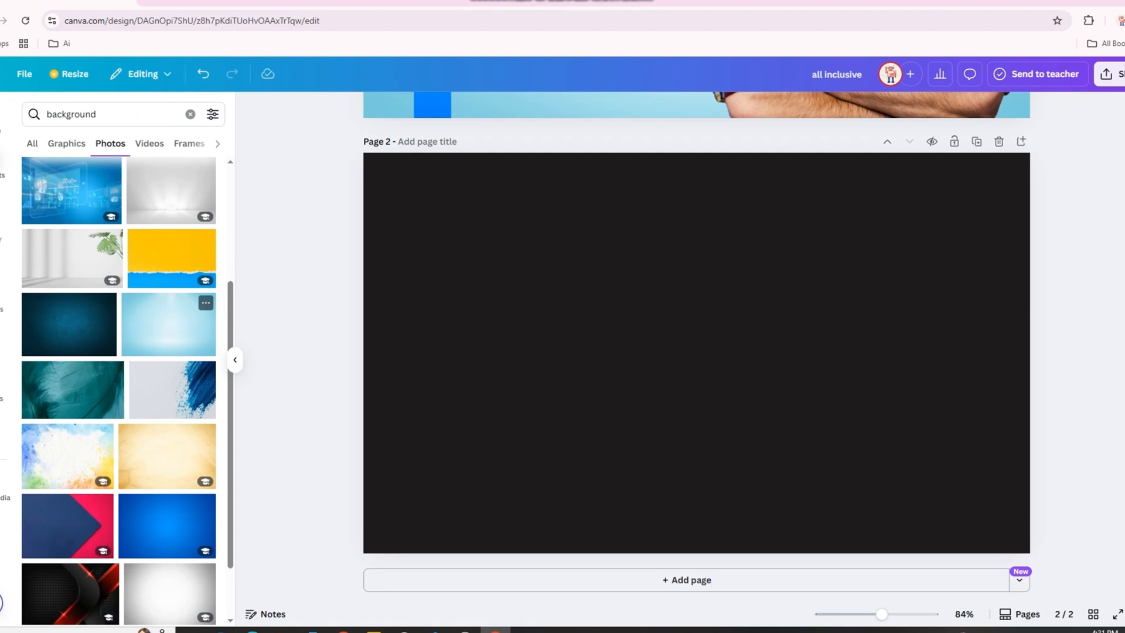
Step: Insert the light blue spotlight gradient photo on page 2 and set it as the page background
left_click(169, 324)
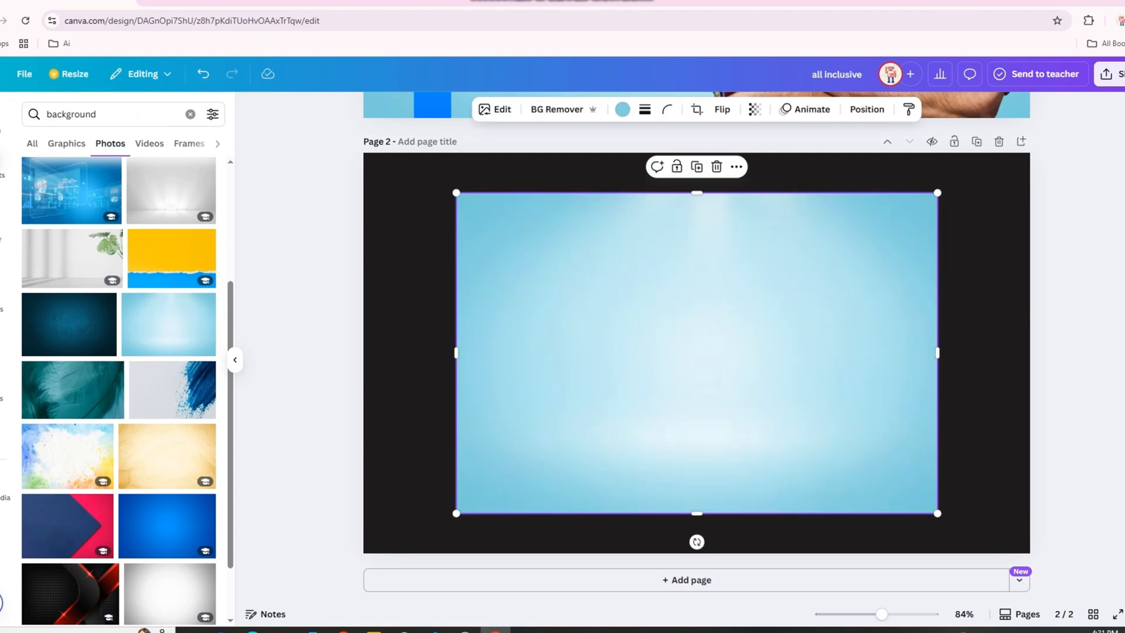
right_click(639, 234)
left_click(709, 553)
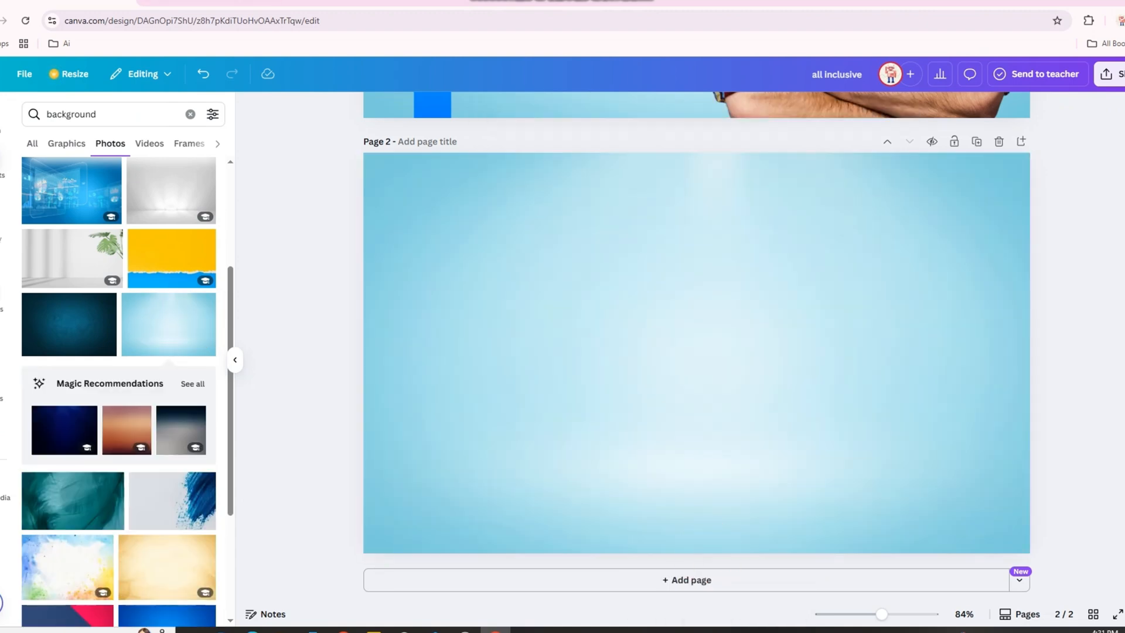
Step: Replace the photo search term with "man" and run the search
left_click(71, 113)
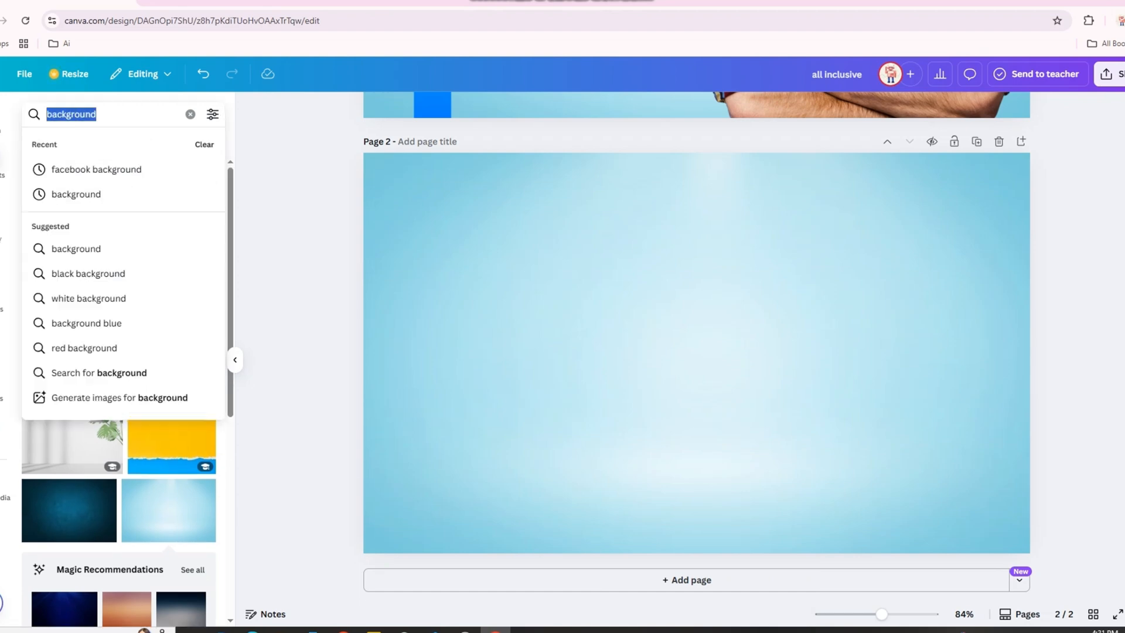
key("BackSpace")
type("mar")
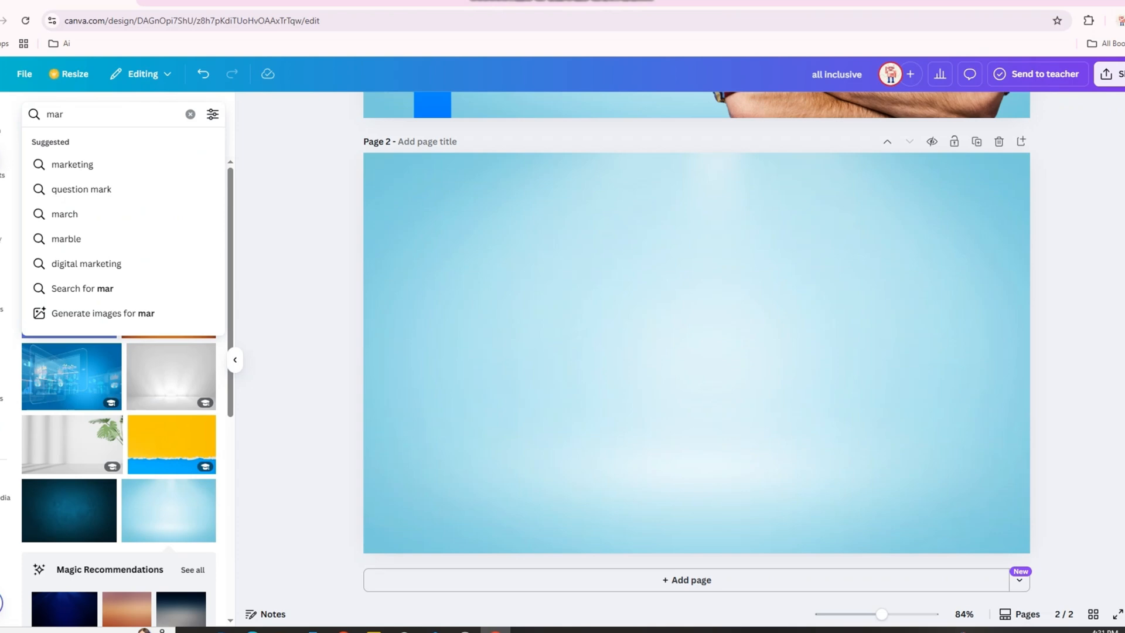
key("BackSpace")
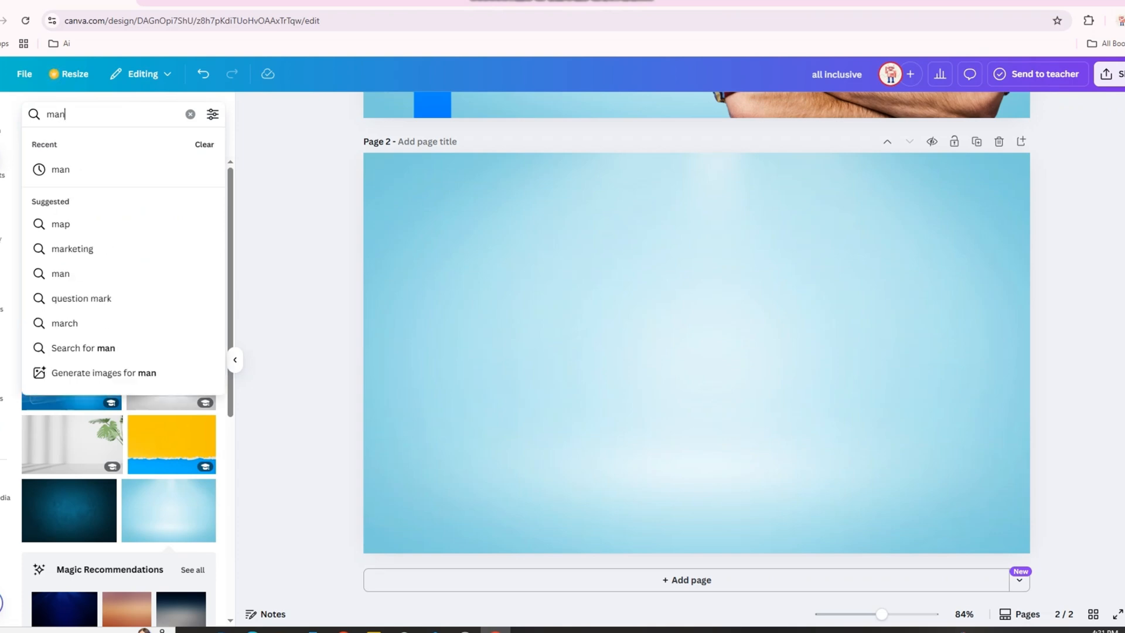
key("Return")
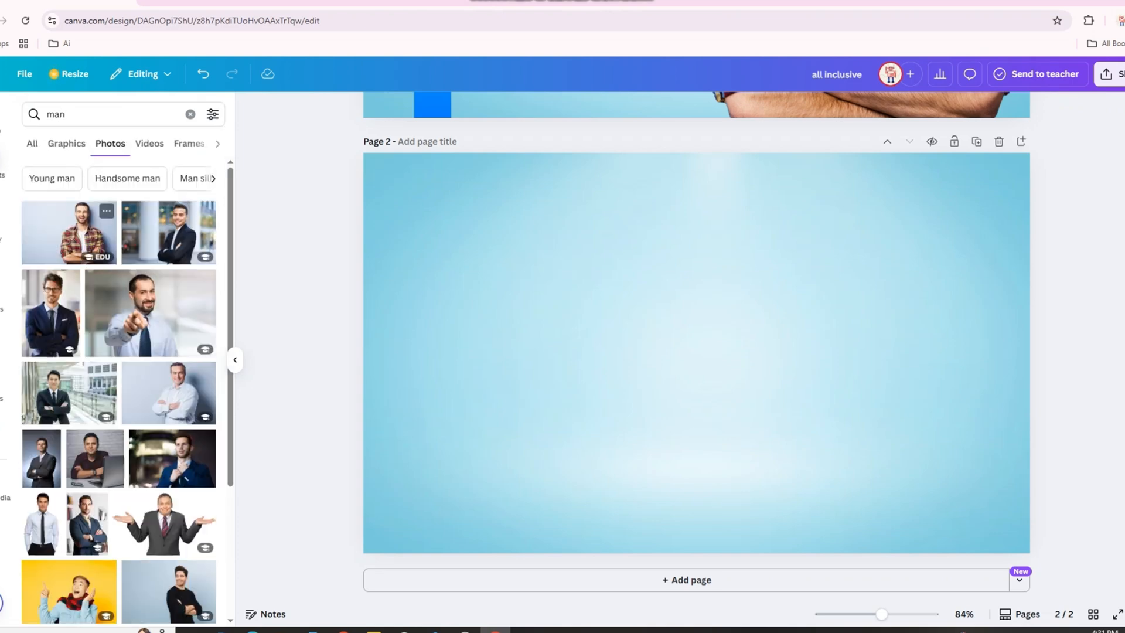
Step: Insert the plaid-shirt man with his photo background removed, crop the empty sides, and enlarge him along the page's right side
left_click(69, 232)
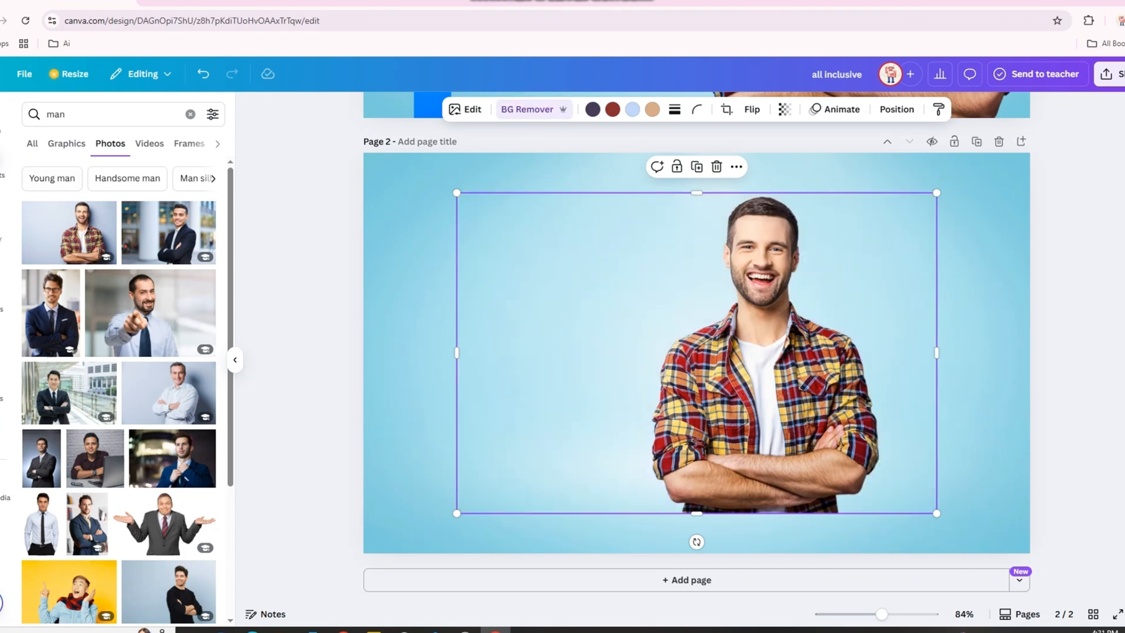
left_click_drag(457, 353, 630, 378)
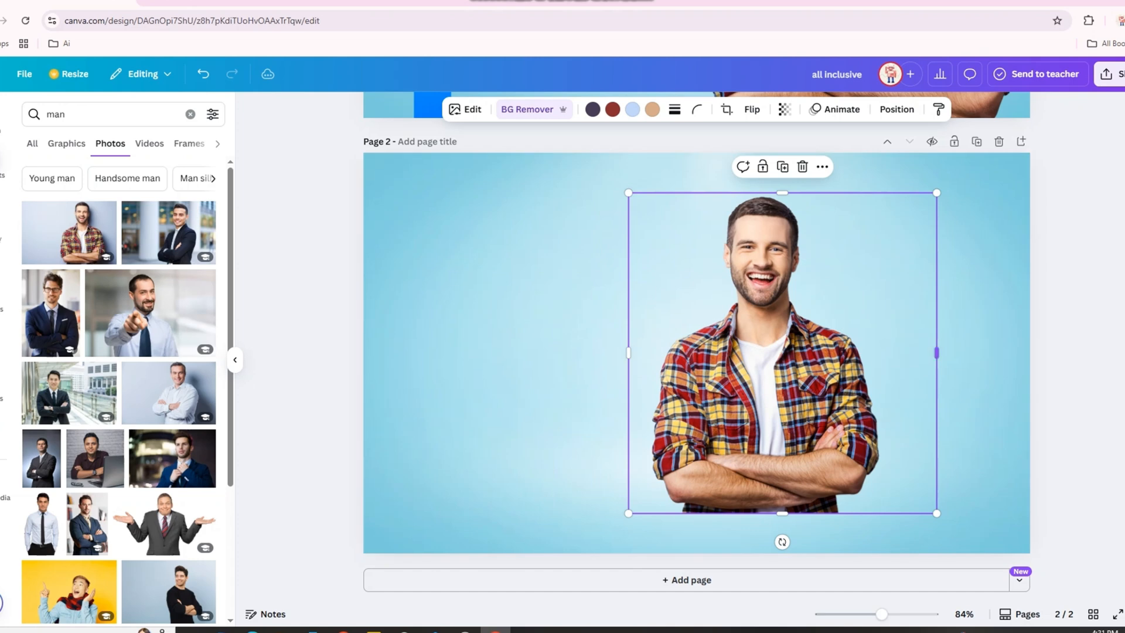
left_click_drag(936, 352, 889, 316)
left_click_drag(891, 513, 1000, 631)
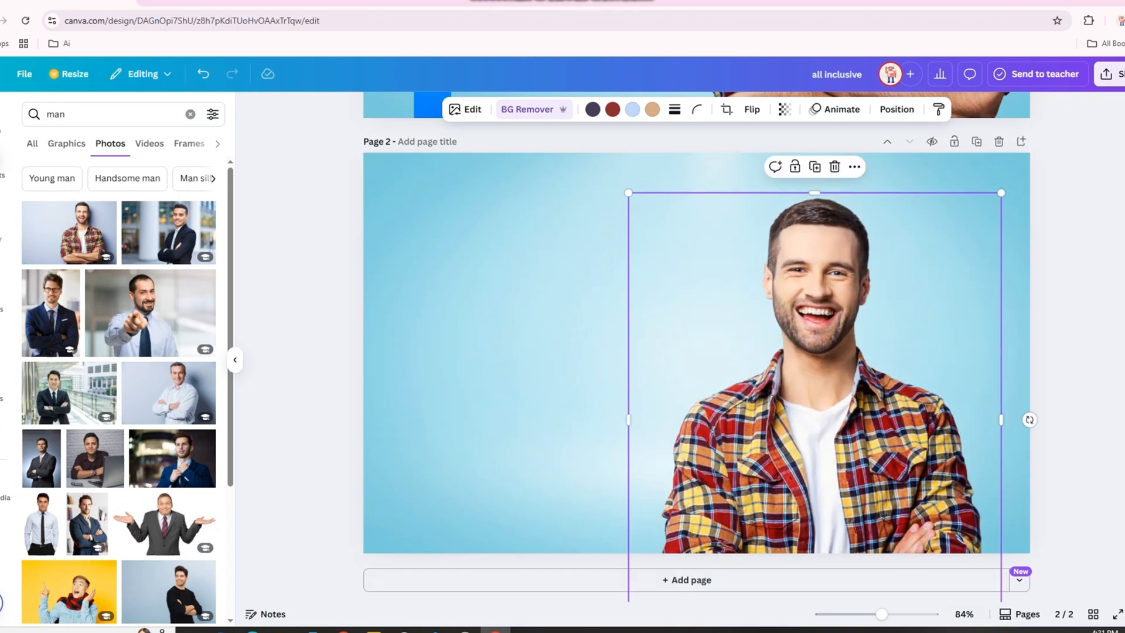
left_click_drag(867, 445, 897, 399)
left_click(1069, 296)
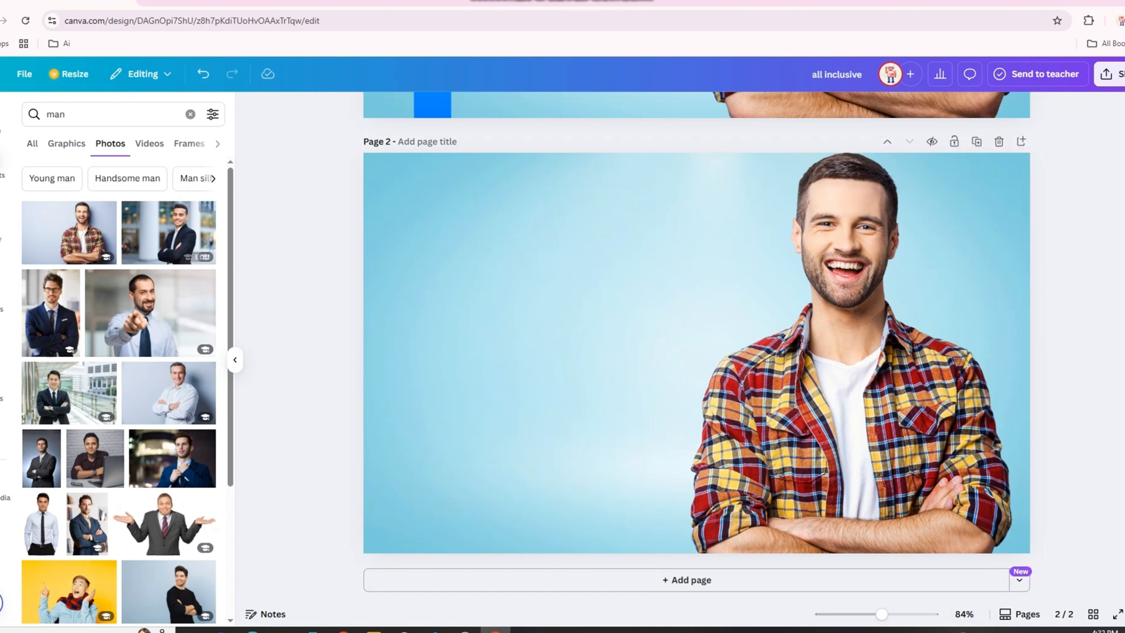
Step: Add a default heading text box to page 2
scroll(697, 351, "up", 2)
scroll(118, 351, "down", 2)
left_click(3, 206)
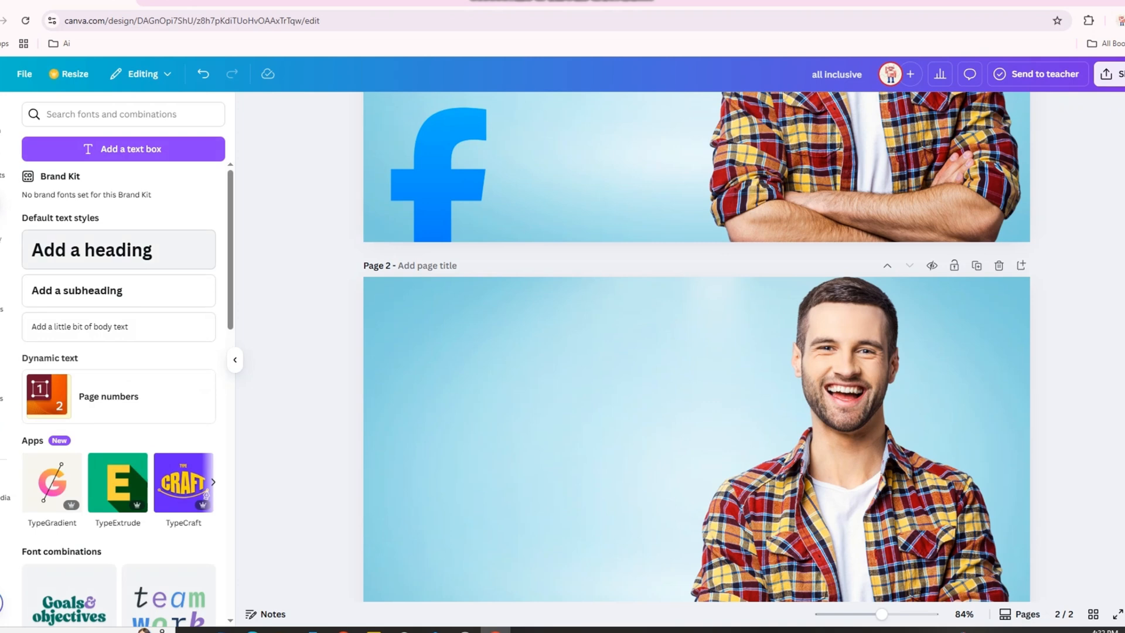
left_click(119, 249)
scroll(697, 352, "down", 2)
left_click(474, 303)
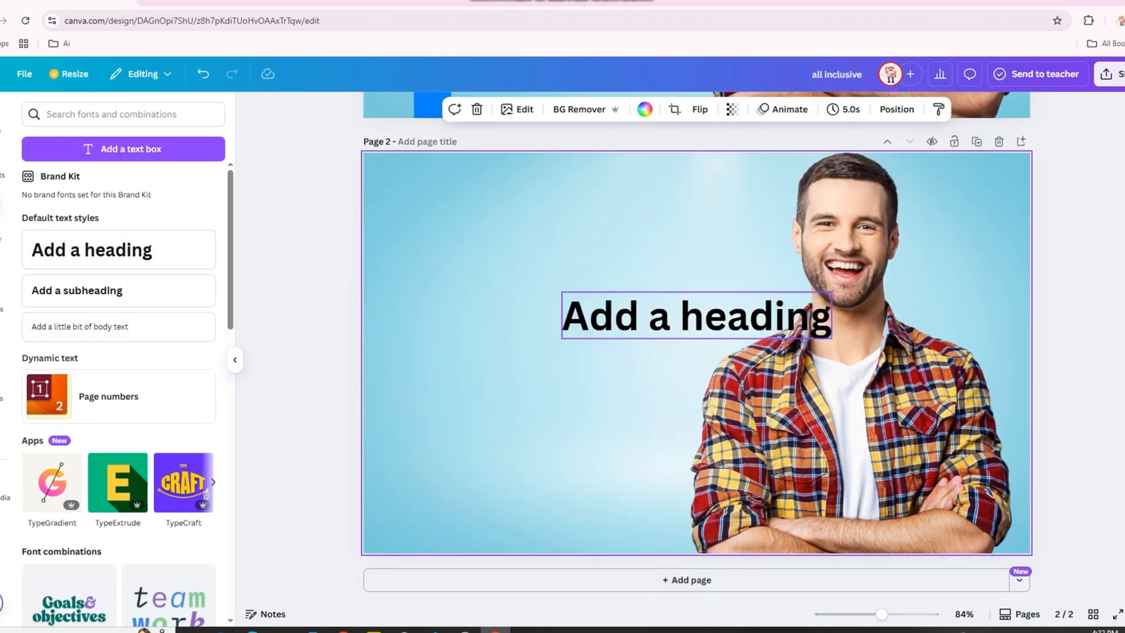
Step: Move the heading to the empty area left of the man and change its text to "All Inclusive"
left_click_drag(655, 314, 505, 267)
double_click(505, 267)
type("all")
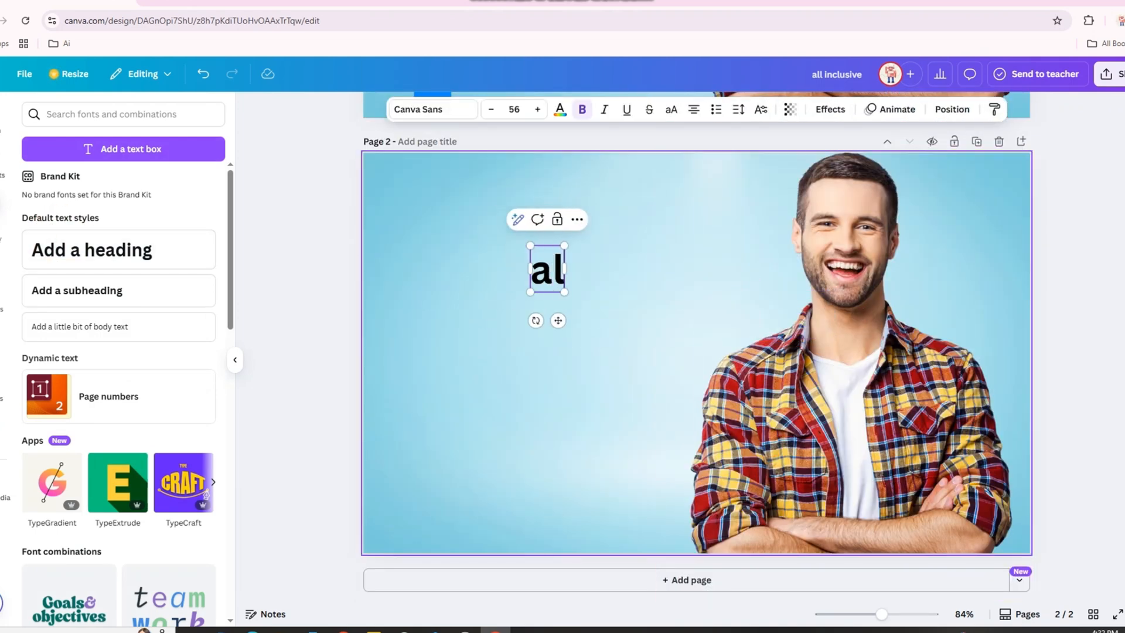
key("BackSpace")
key("BackSpace")
key("BackSpace")
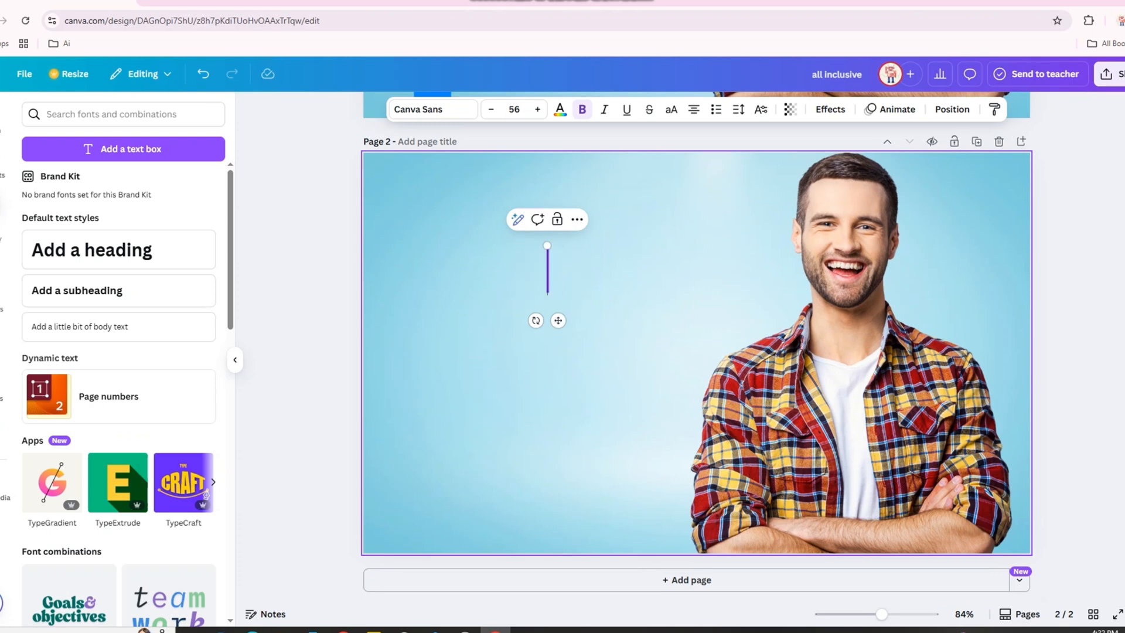
type("All")
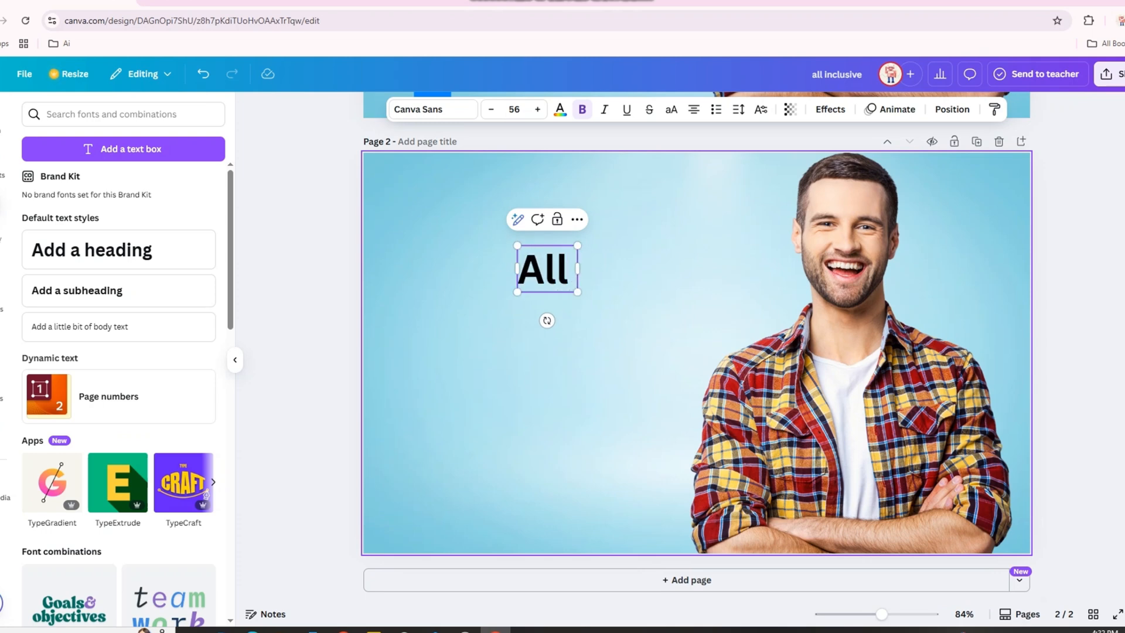
type(" Inc")
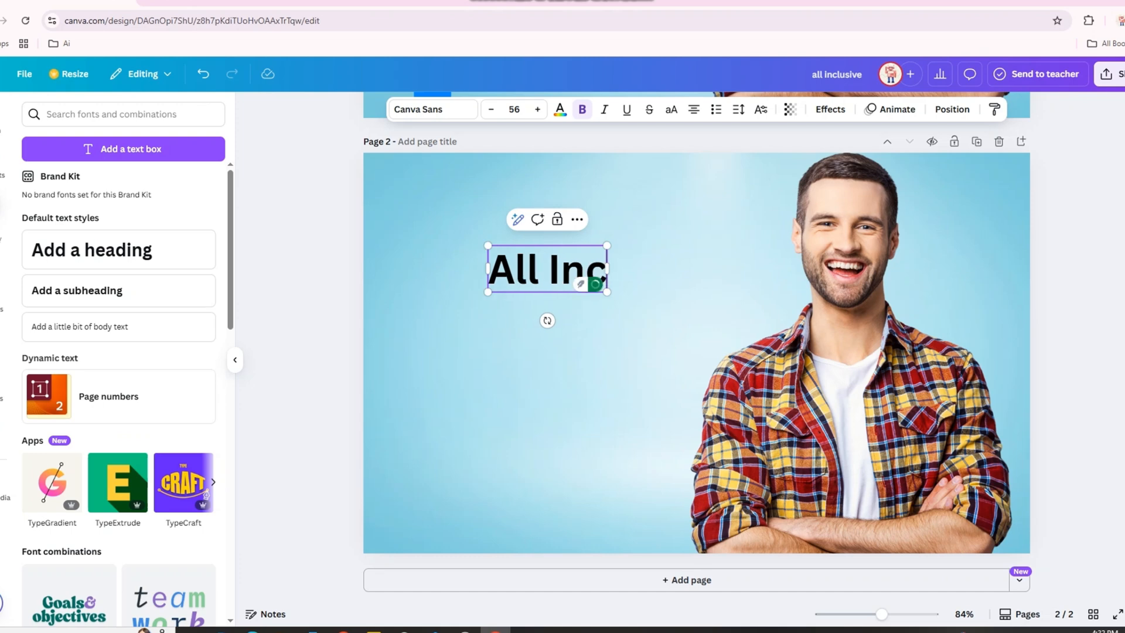
type("l")
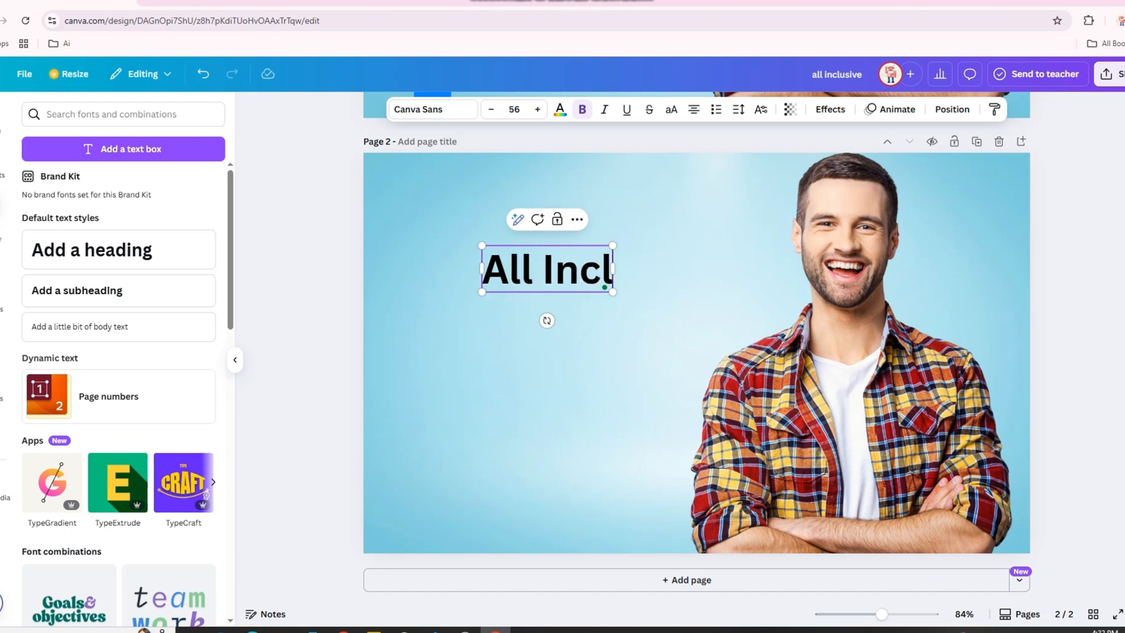
type("usive")
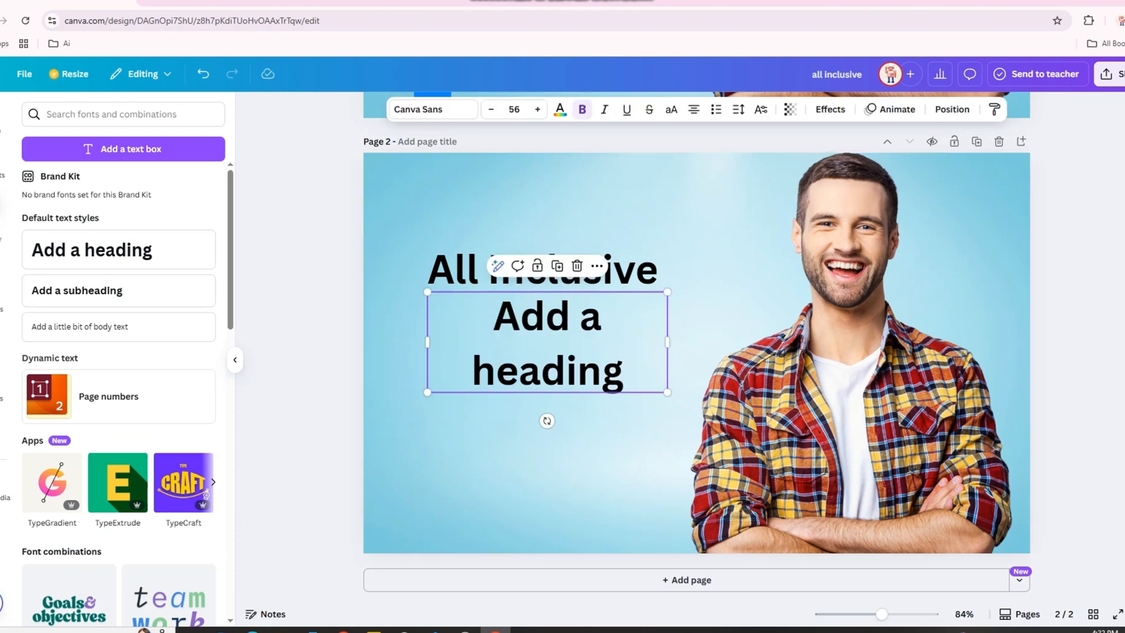
Step: Enter "Facebook &" as the text of a second heading directly below "All Inclusive"
type("Face")
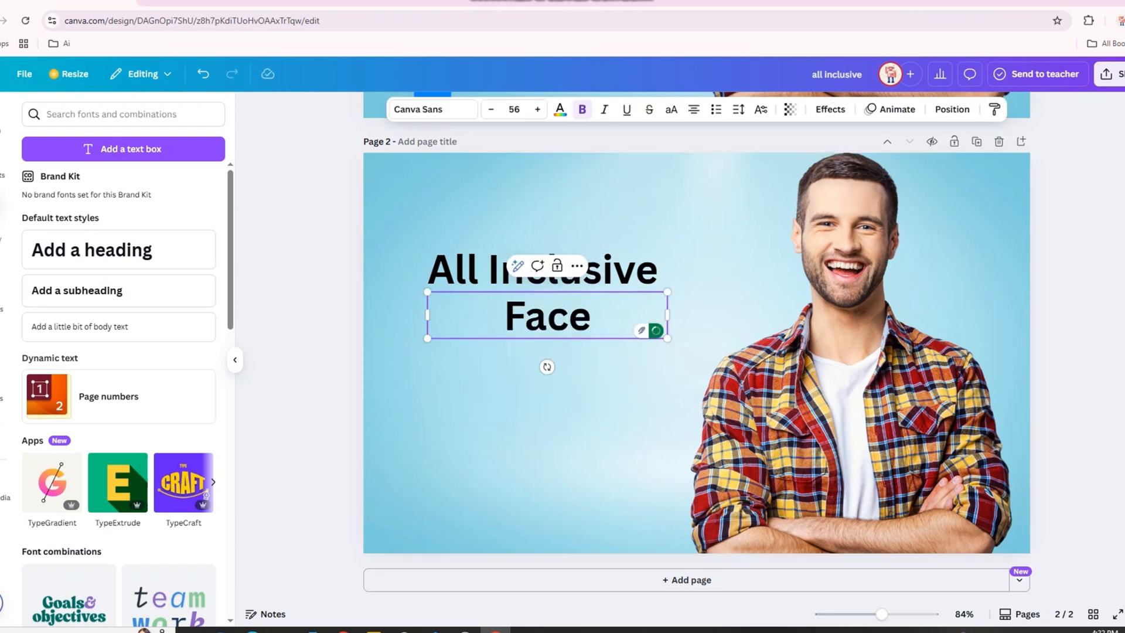
type("book")
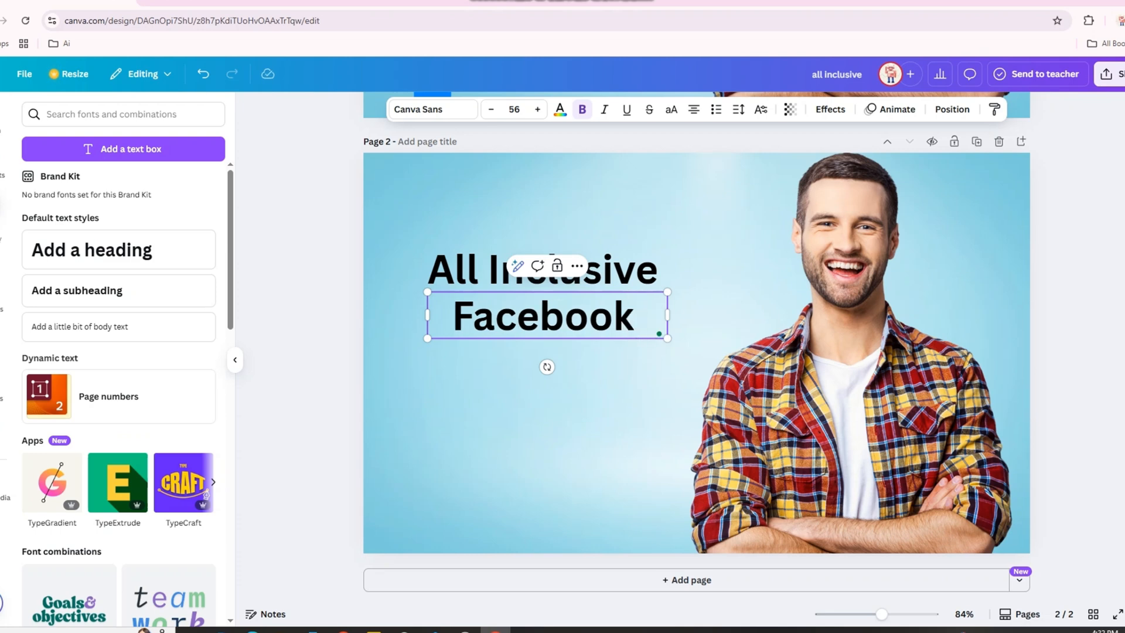
type(" &")
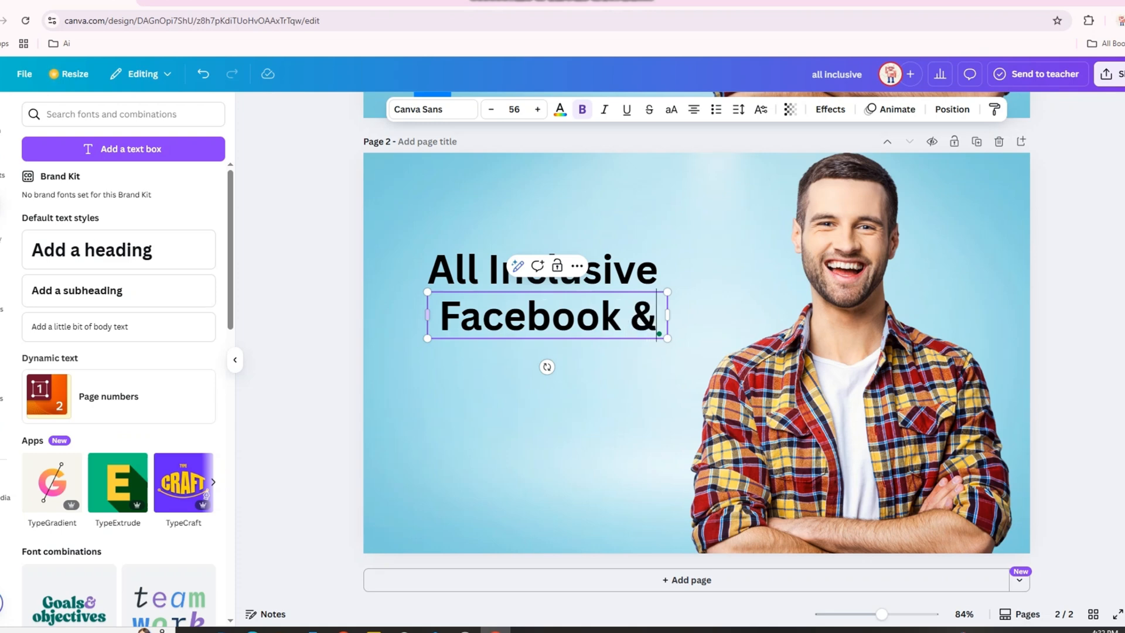
left_click(535, 382)
Step: Duplicate the "Facebook &" heading, place the copy below it, and change the copy's text to "Instagram"
left_click(516, 325)
left_click(557, 266)
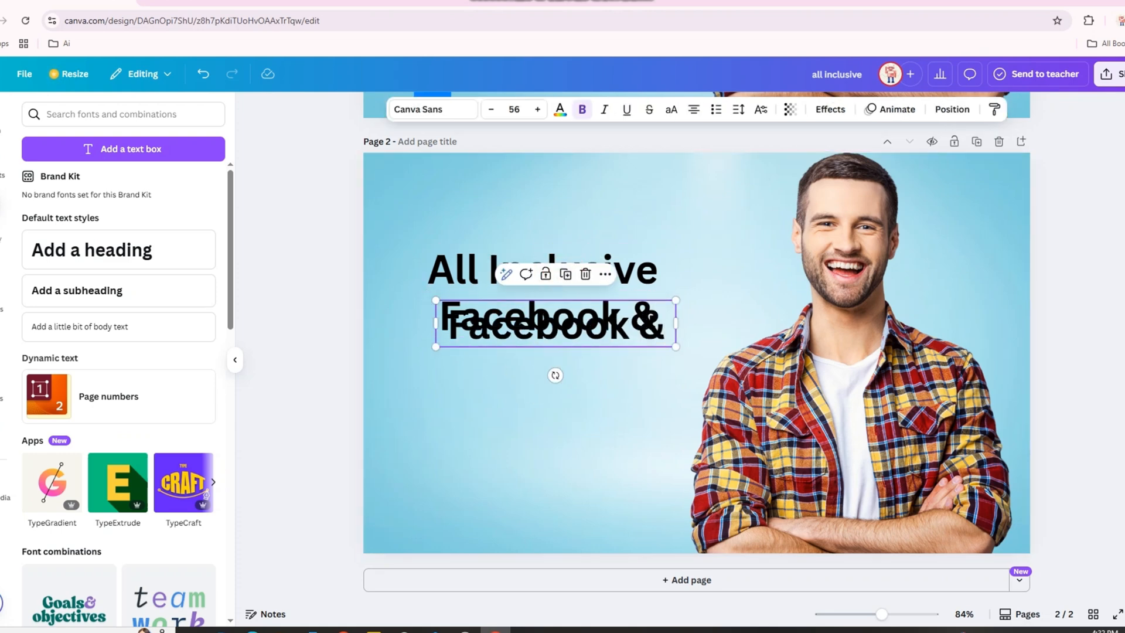
left_click_drag(552, 317, 550, 383)
double_click(550, 383)
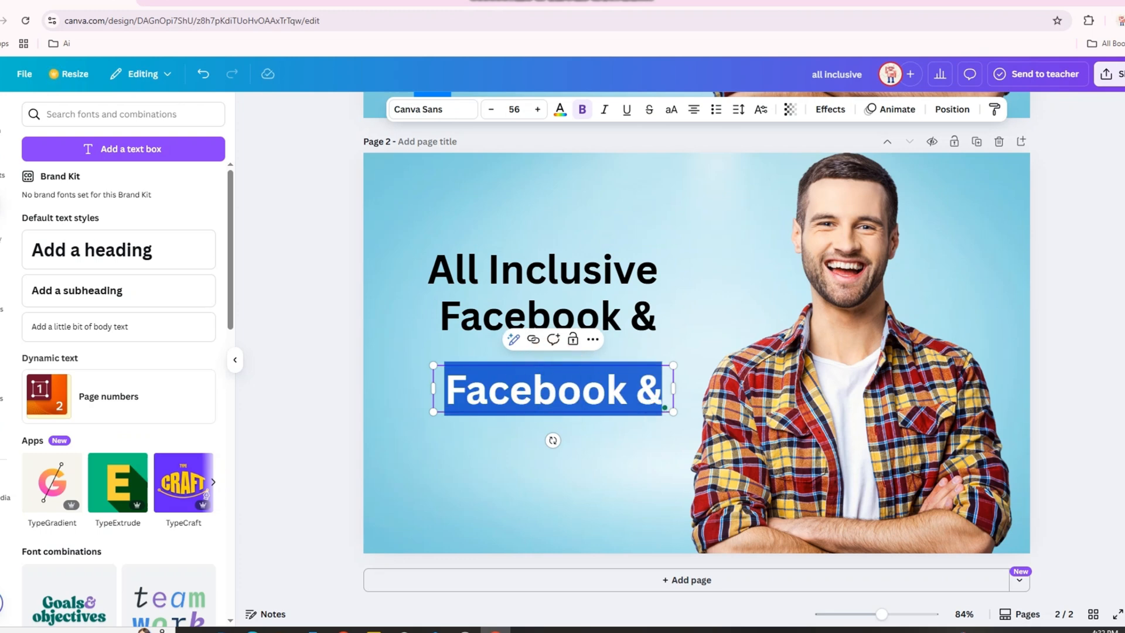
type("Insta")
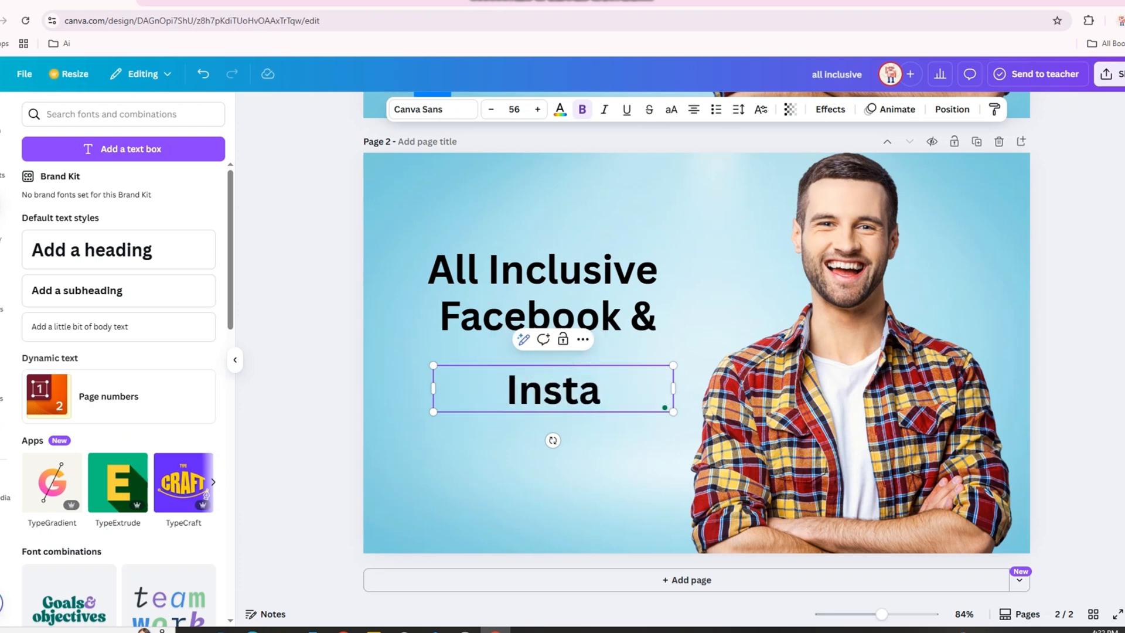
type("gram")
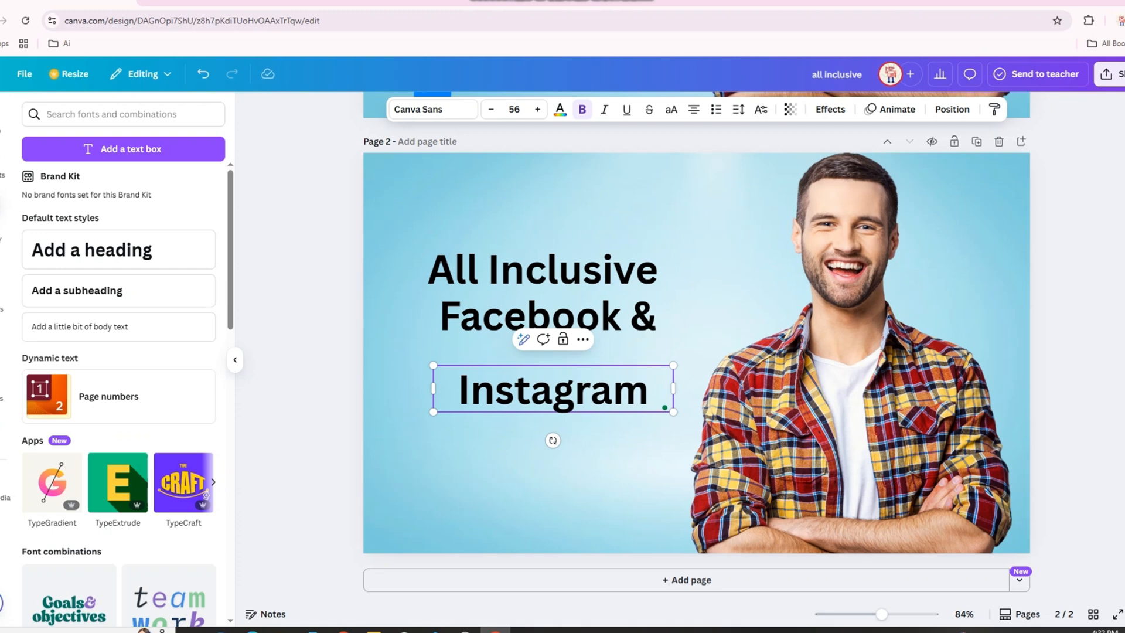
left_click(565, 459)
Step: Place a copy of the "Instagram" heading below the original and change its text to "Ads Servive"
left_click_drag(553, 388, 558, 440)
double_click(558, 439)
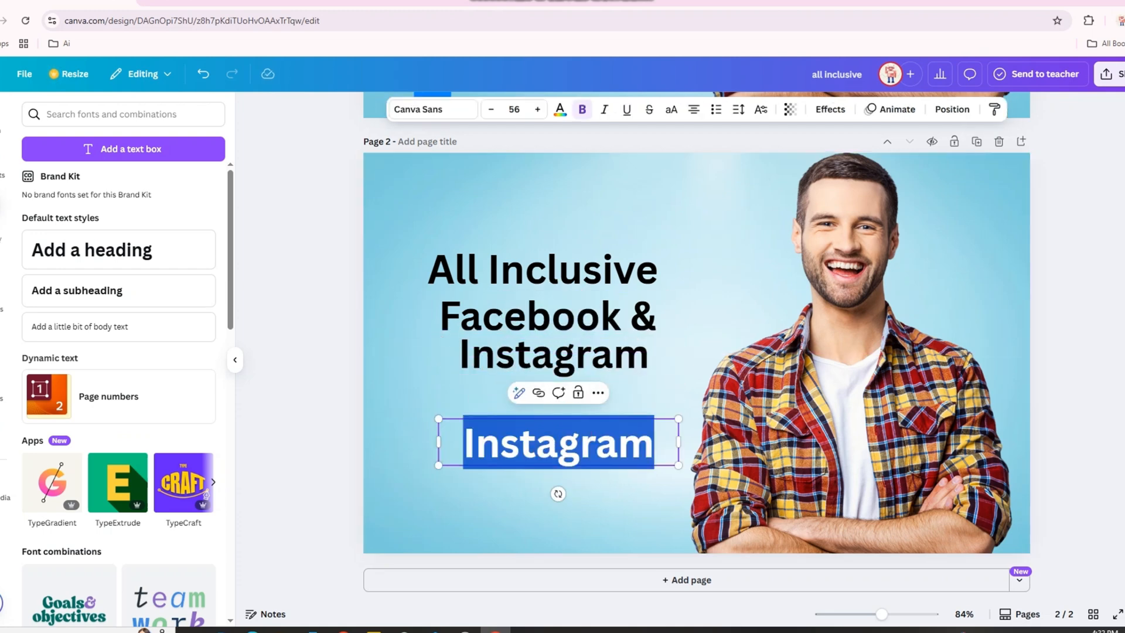
type("Ads")
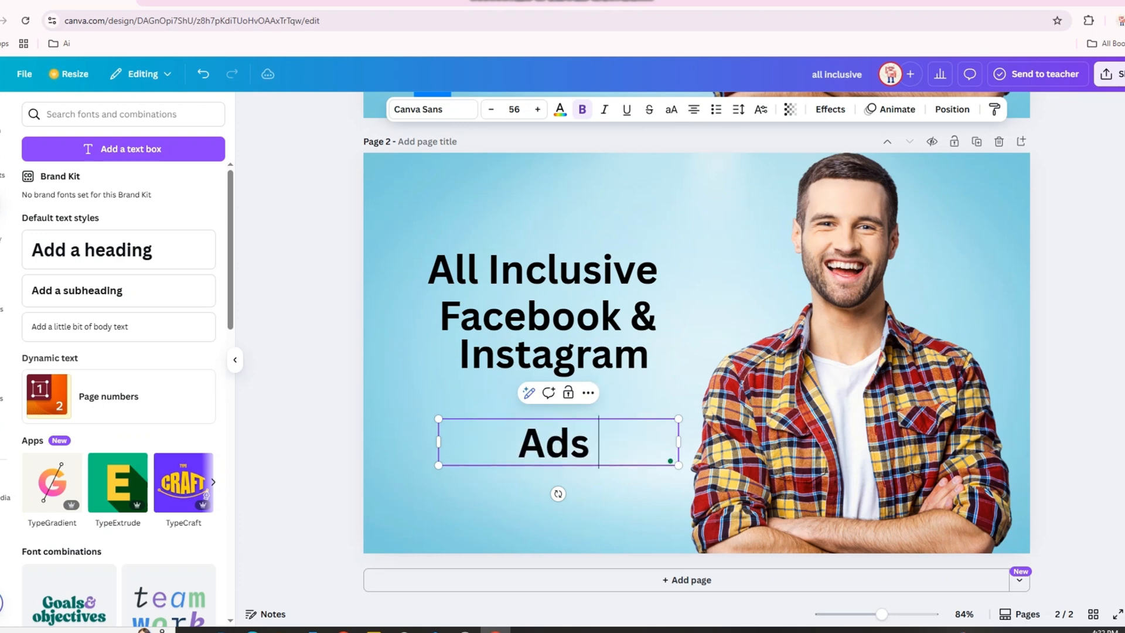
type(" Servi")
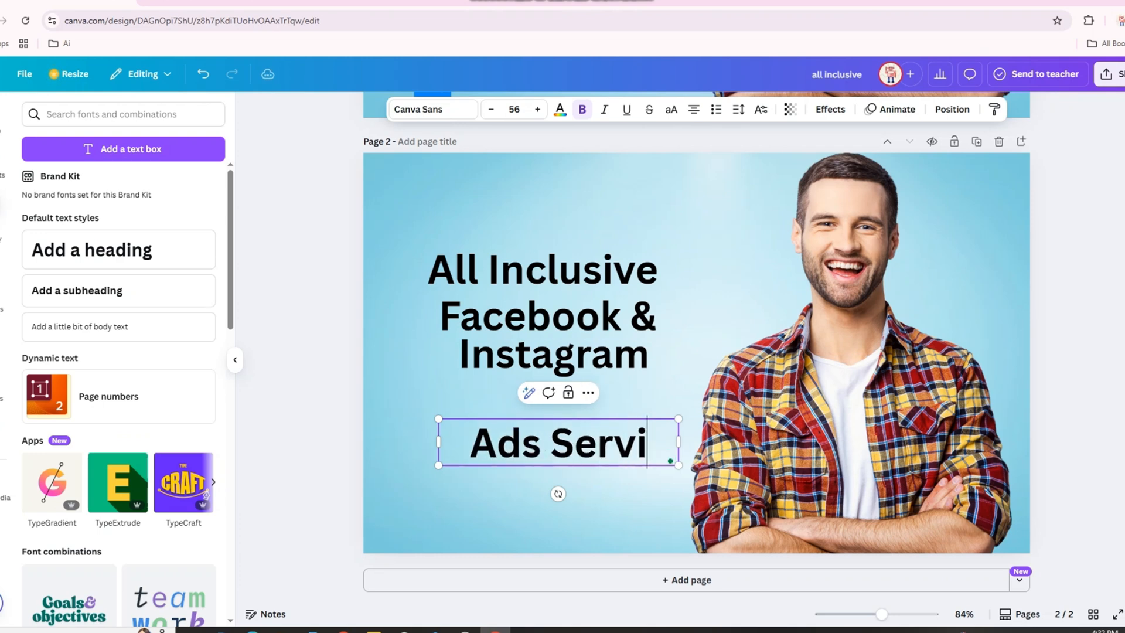
type("ve")
left_click(621, 511)
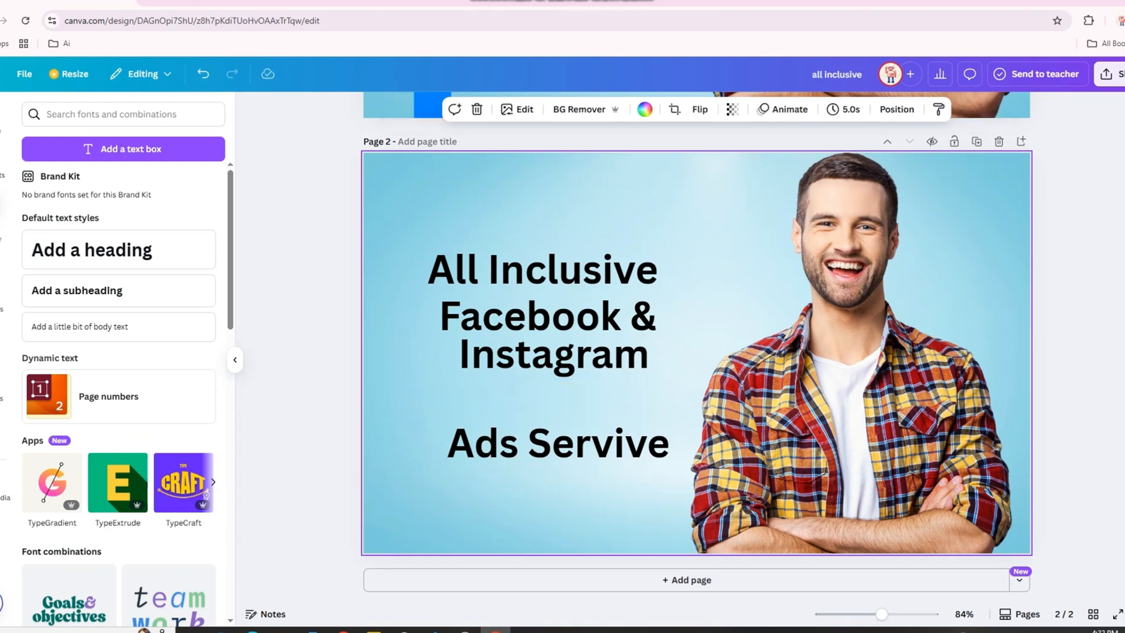
Step: Change the font of the "All Inclusive" heading on page 2 to League Spartan
left_click(507, 258)
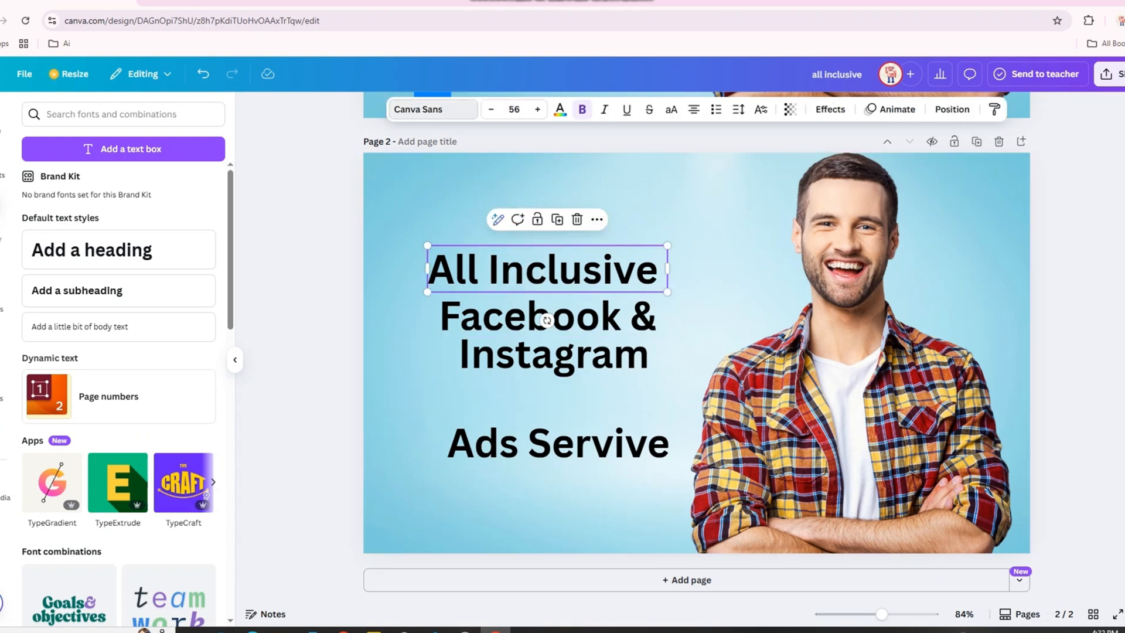
left_click(433, 110)
scroll(117, 430, "down", 4)
scroll(551, 320, "up", 2)
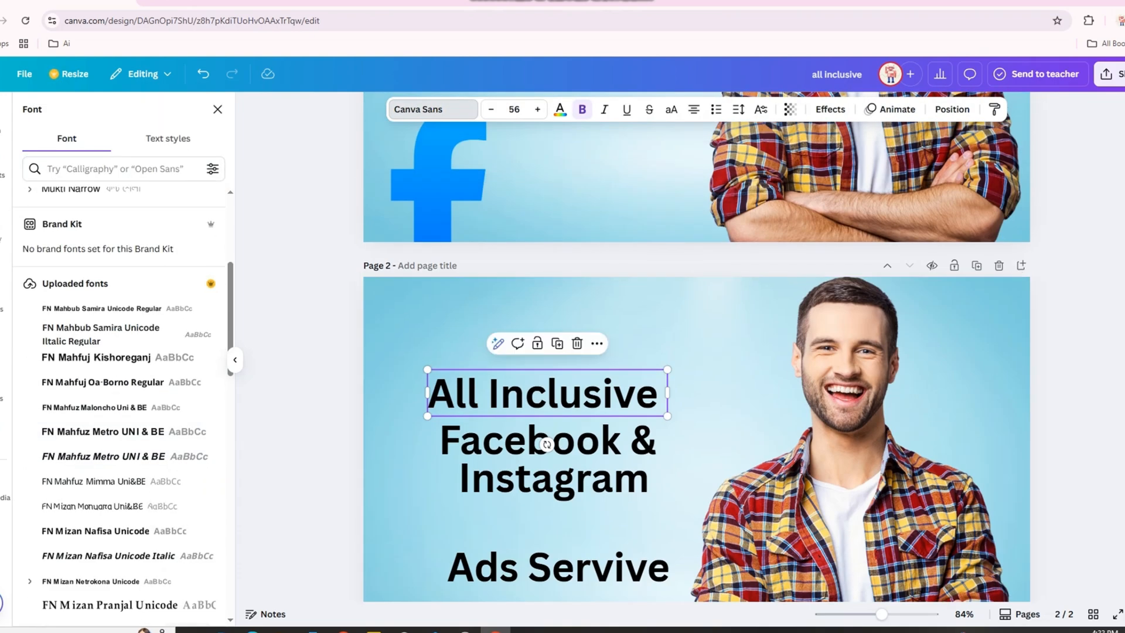
scroll(697, 352, "down", 2)
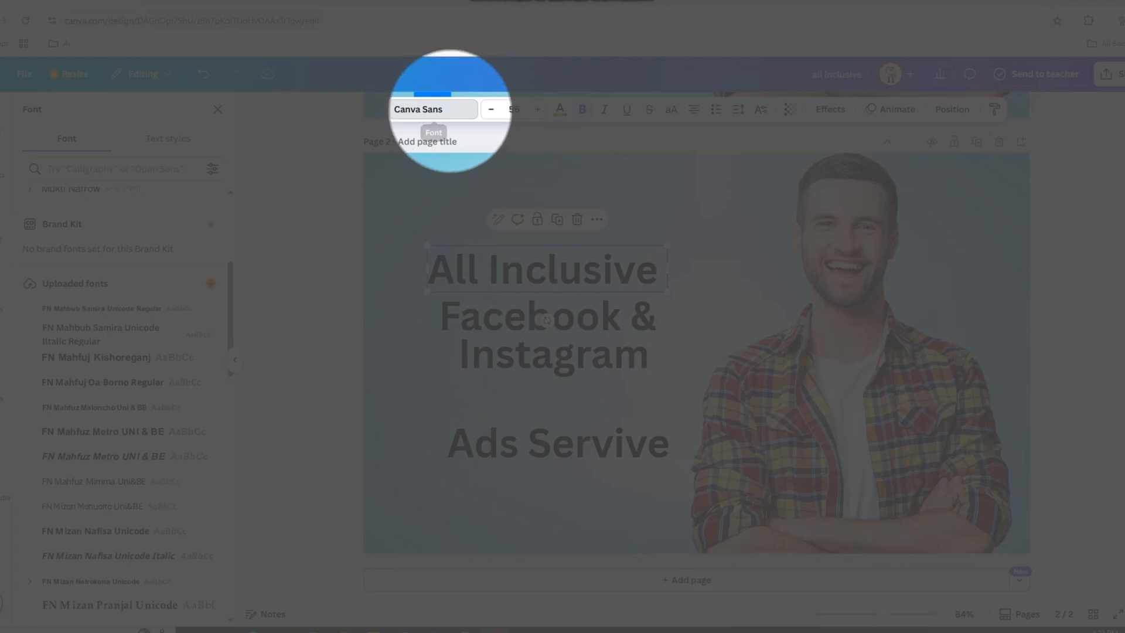
left_click(450, 110)
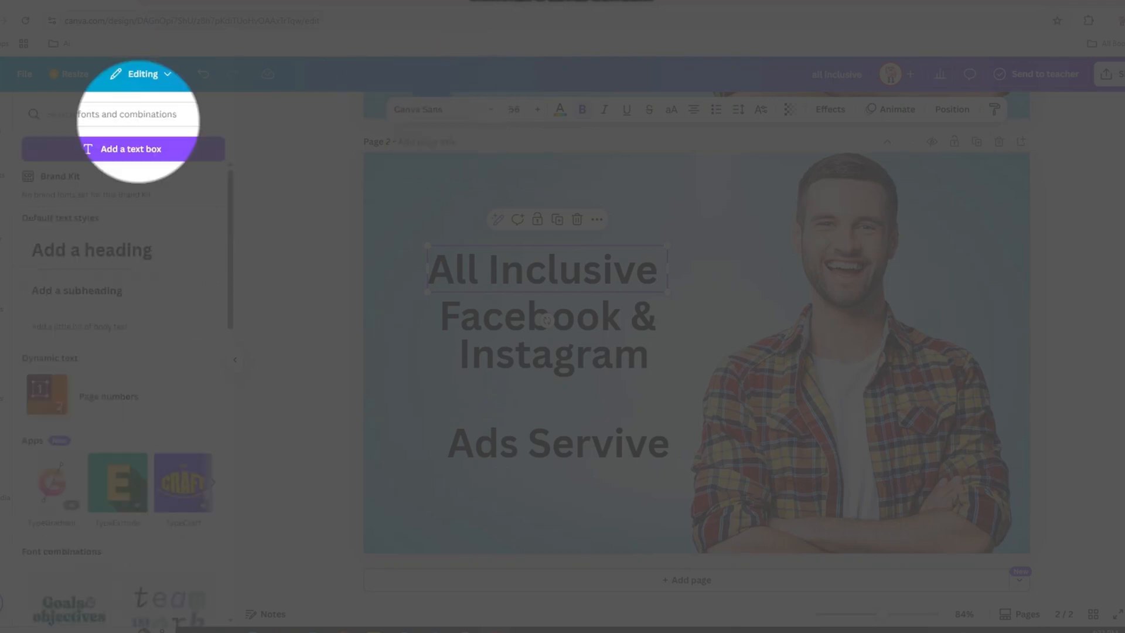
left_click(446, 111)
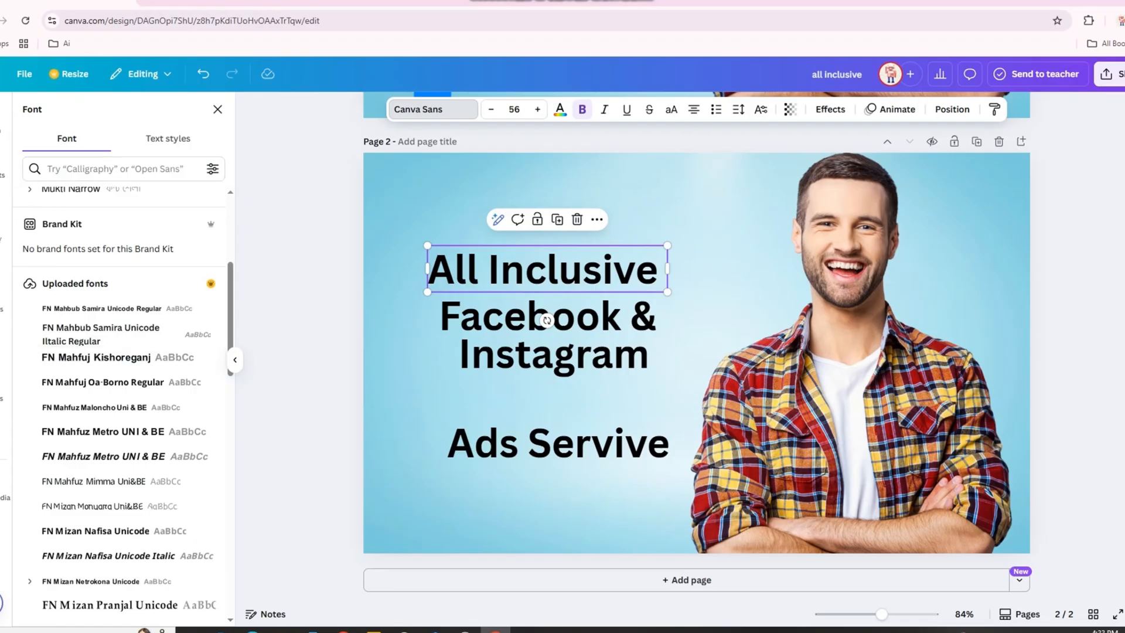
scroll(117, 334, "down", 5)
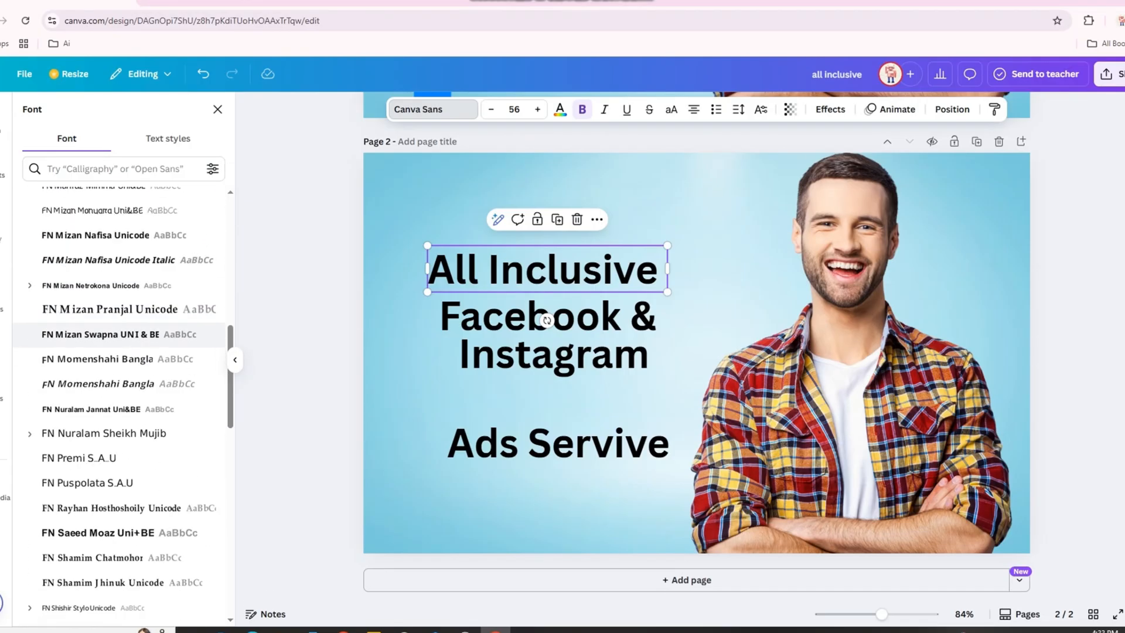
scroll(118, 346, "down", 10)
left_click(105, 345)
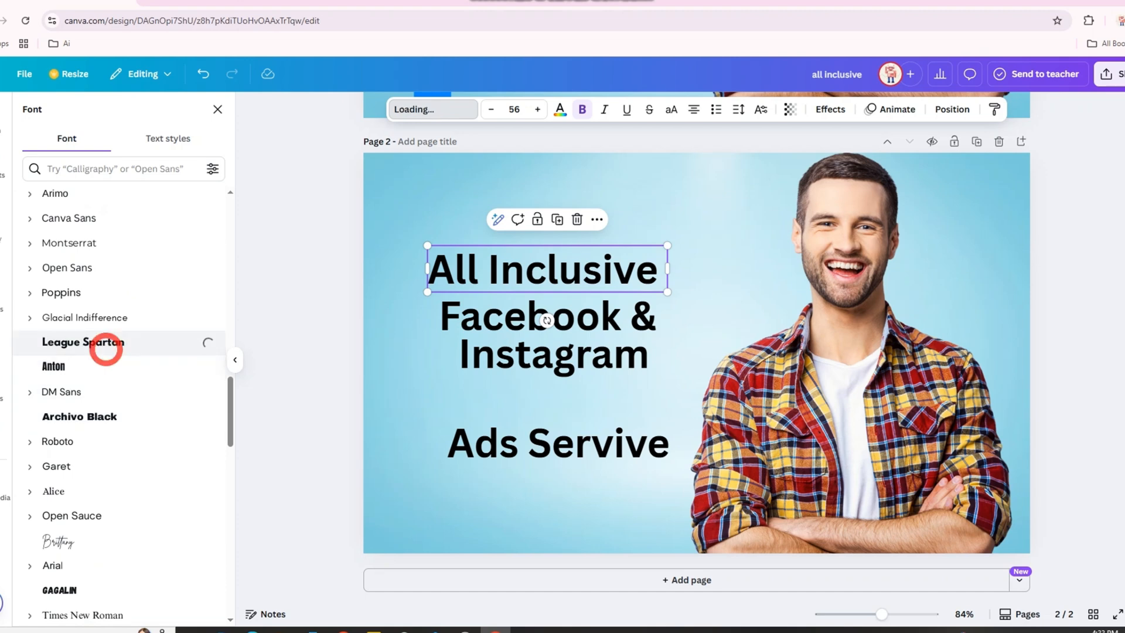
Step: Apply the League Spartan font to the "Facebook &", "Instagram" and "Ads Servive" headings
left_click(489, 317)
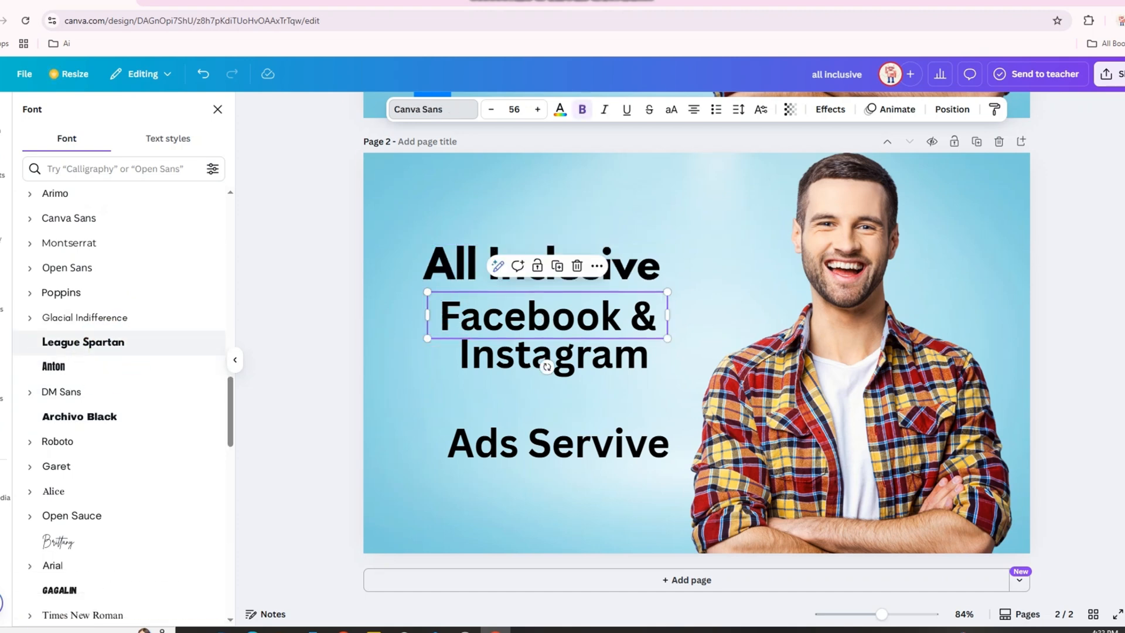
left_click(88, 341)
left_click(460, 352)
left_click(117, 343)
left_click(487, 452)
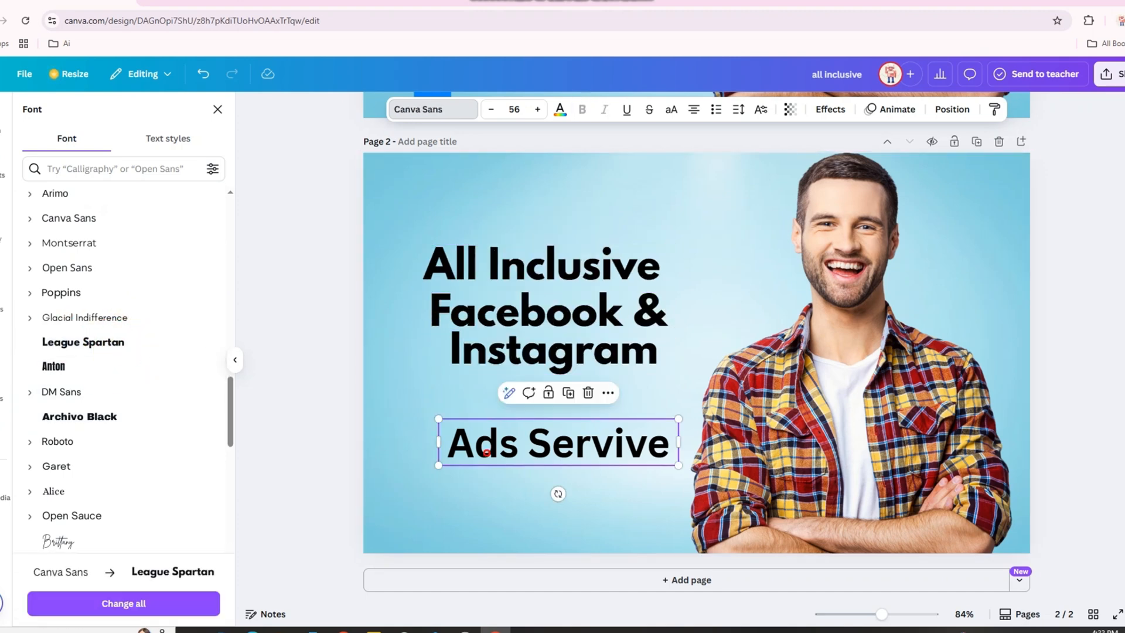
left_click(88, 341)
key("Escape")
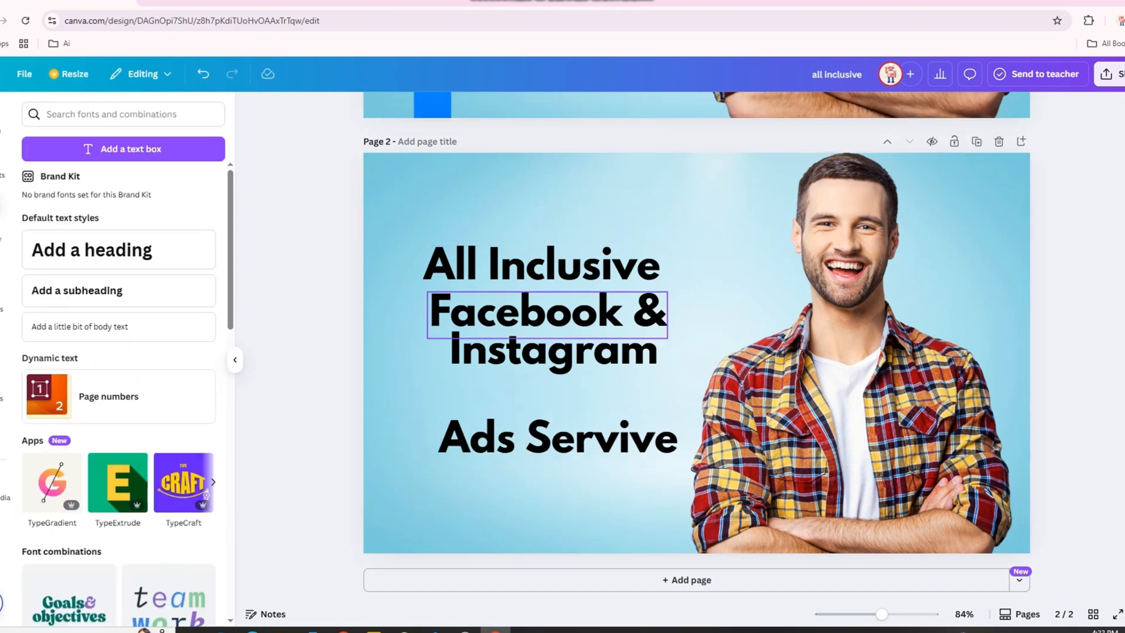
Step: Move "Facebook &" and "Instagram" down to make room, and enlarge "All Inclusive" to about size 66.7 with a slight upward tilt
left_click_drag(548, 317, 548, 372)
left_click(572, 273)
left_click(673, 236)
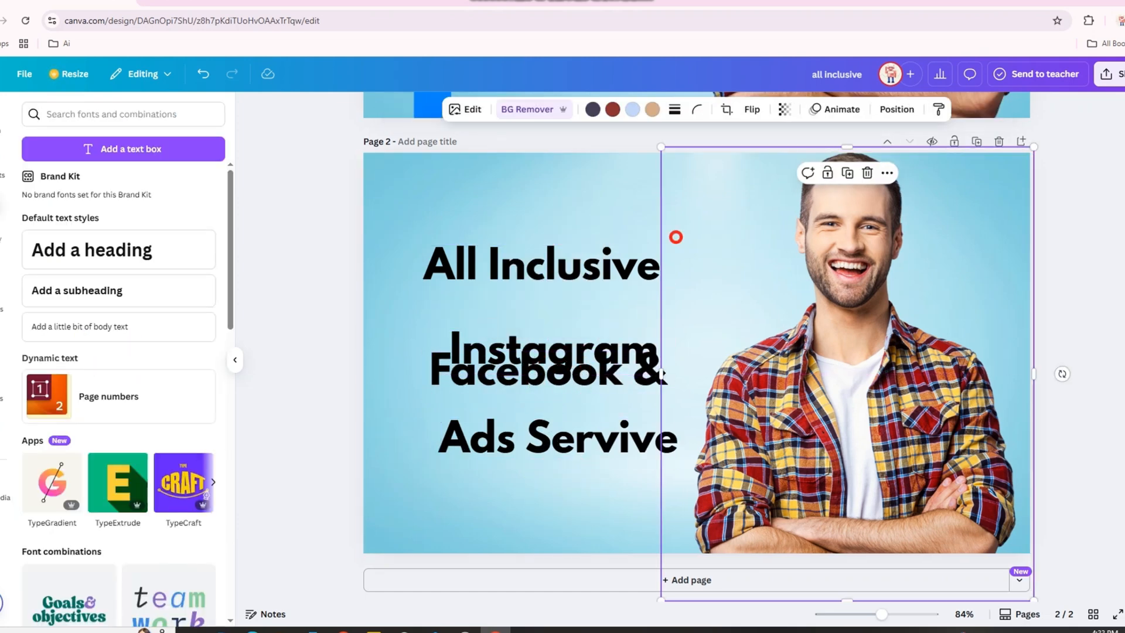
left_click(586, 259)
left_click_drag(671, 246, 721, 243)
left_click_drag(570, 320, 548, 424)
Step: Enlarge the "Facebook &" heading to about size 86.9, tilted upward to the right, and arrange it directly below "All Inclusive"
left_click(465, 336)
left_click(481, 370)
left_click_drag(664, 337, 760, 337)
left_click_drag(621, 356, 604, 306)
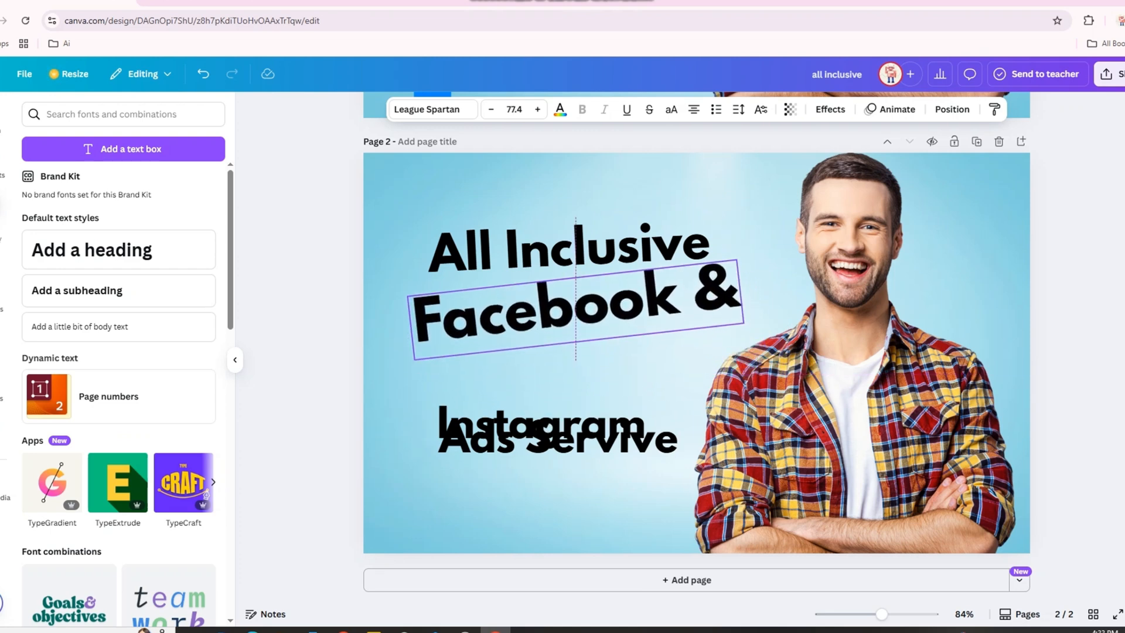
left_click_drag(483, 232, 490, 208)
left_click(516, 314)
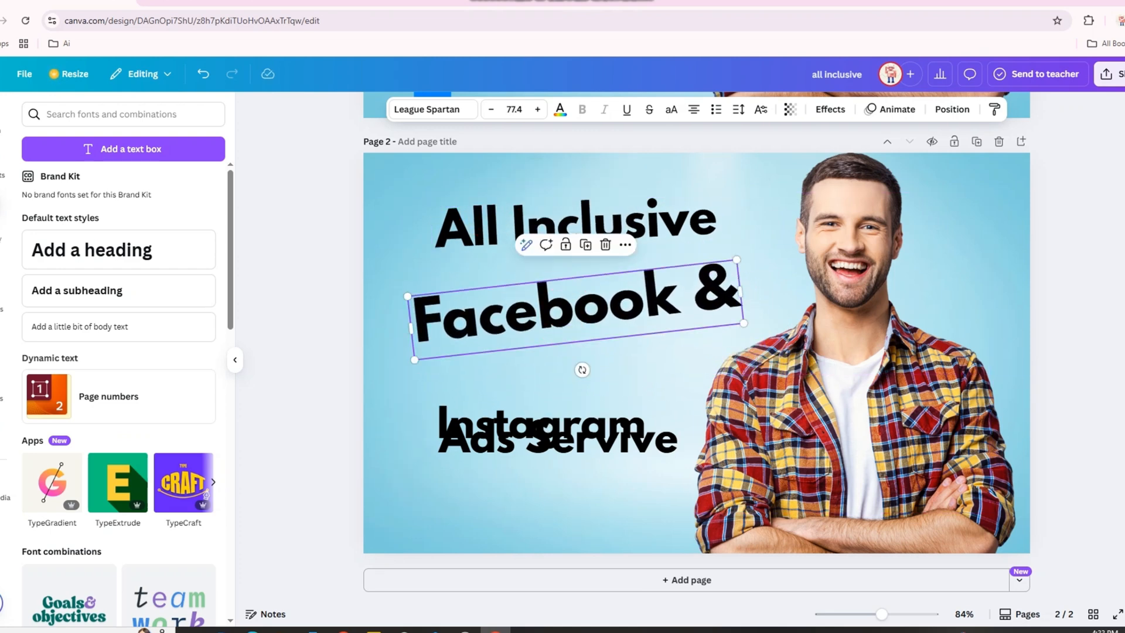
left_click_drag(737, 260, 776, 247)
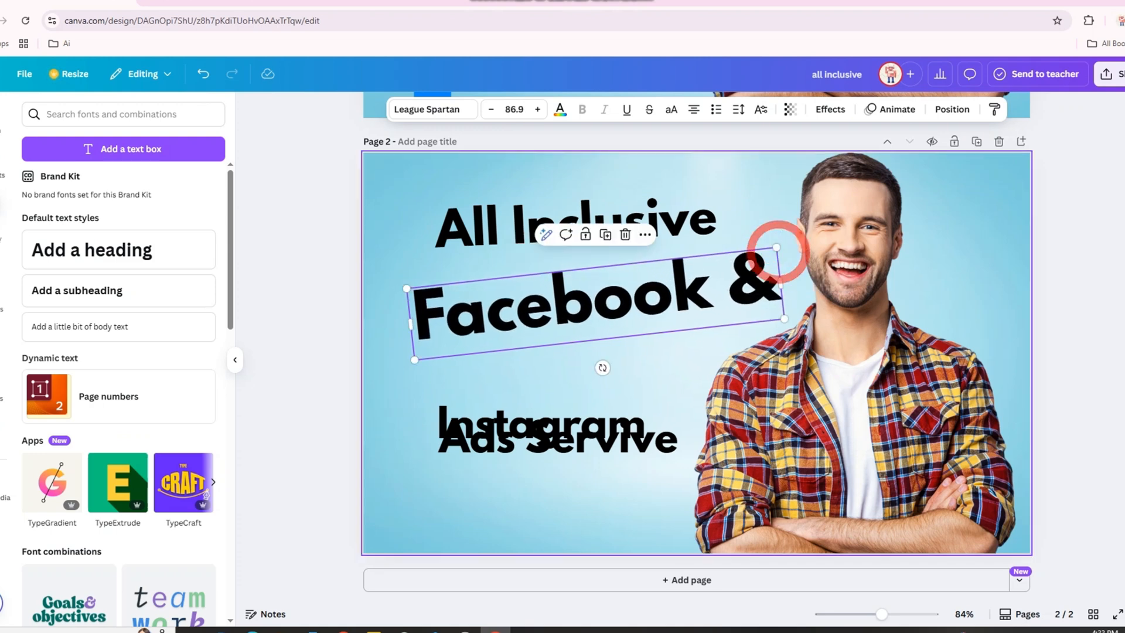
Step: Move "Ads Servive" lower and place "Instagram", enlarged to about size 73.8 and tilted to match, directly under "Facebook &"
left_click_drag(480, 442, 537, 467)
left_click(469, 424)
left_click_drag(659, 388, 725, 344)
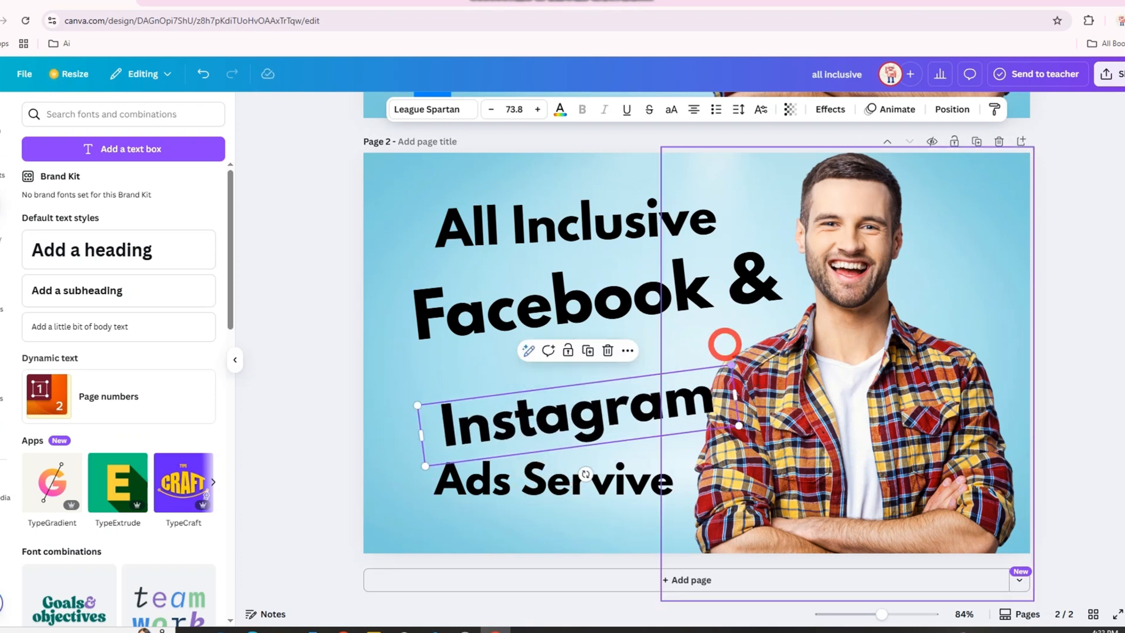
left_click_drag(633, 409, 611, 352)
left_click(495, 444)
Step: Shrink the "All Inclusive" heading to about size 49.2, tilt it more steeply, and place it closely above "Facebook &"
left_click(572, 226)
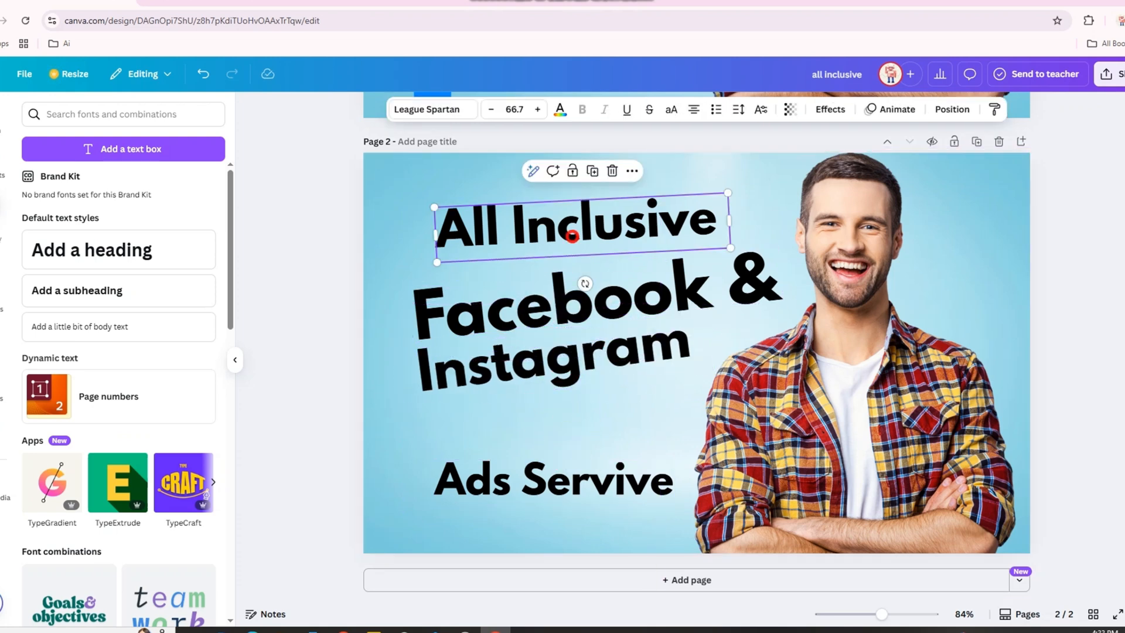
mouse_move(585, 284)
left_mouse_down()
mouse_move(594, 305)
mouse_move(582, 280)
left_mouse_up()
left_click_drag(728, 183, 647, 189)
left_click_drag(550, 288, 563, 295)
left_click_drag(545, 240, 605, 245)
left_click(612, 293)
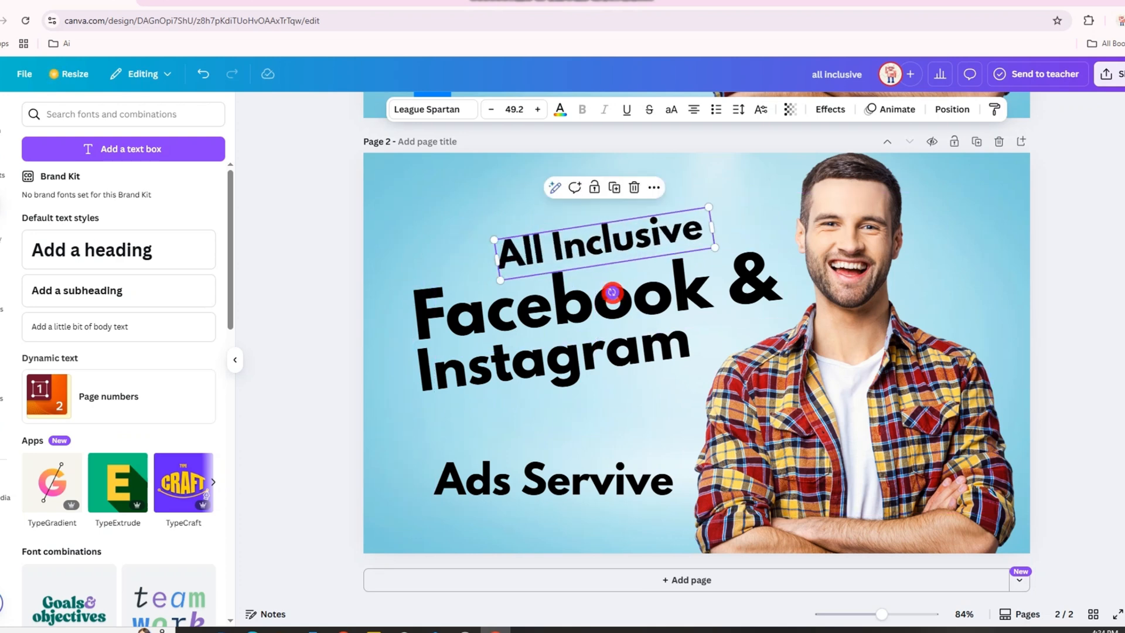
Step: Convert the "Facebook &" heading to uppercase and fit it on a single line at about size 75.4
double_click(565, 299)
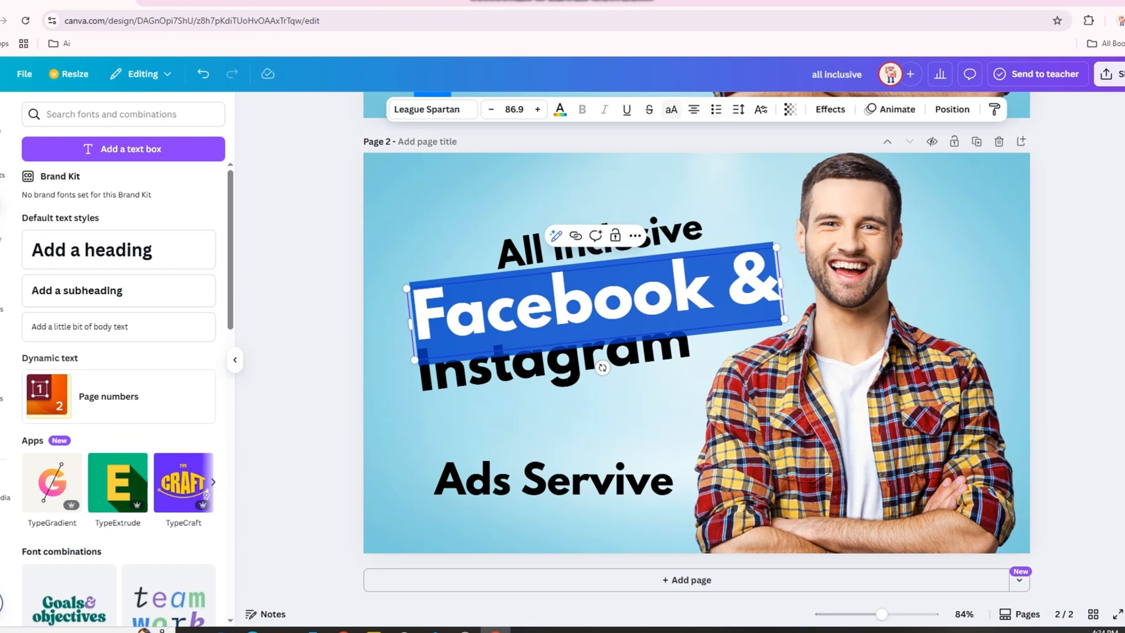
left_click(671, 109)
key("Escape")
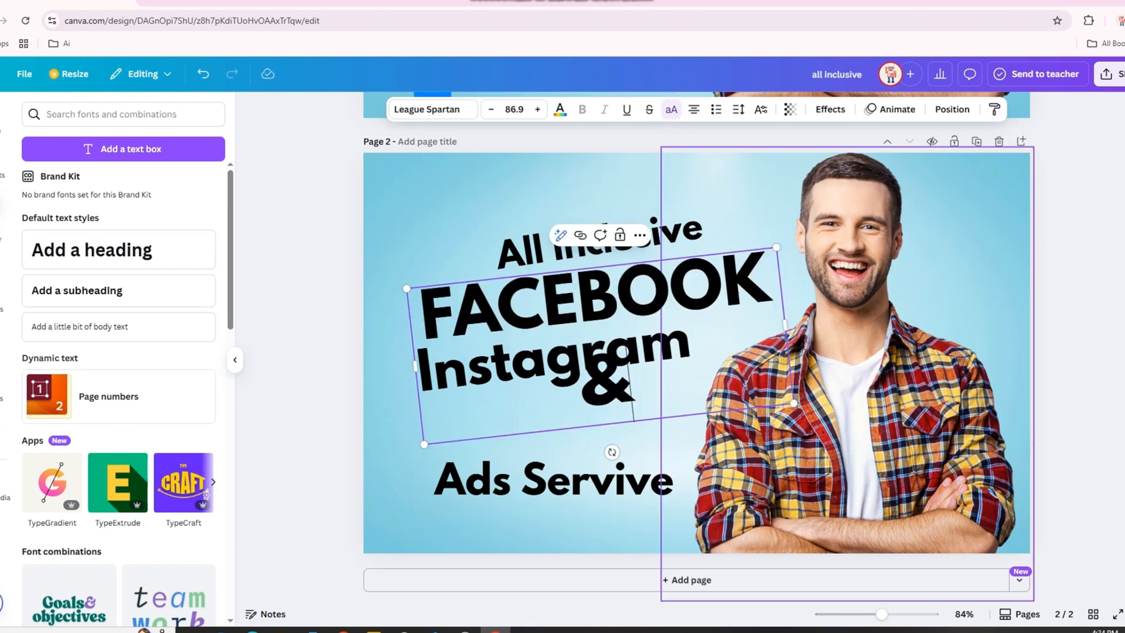
left_click_drag(415, 366, 364, 363)
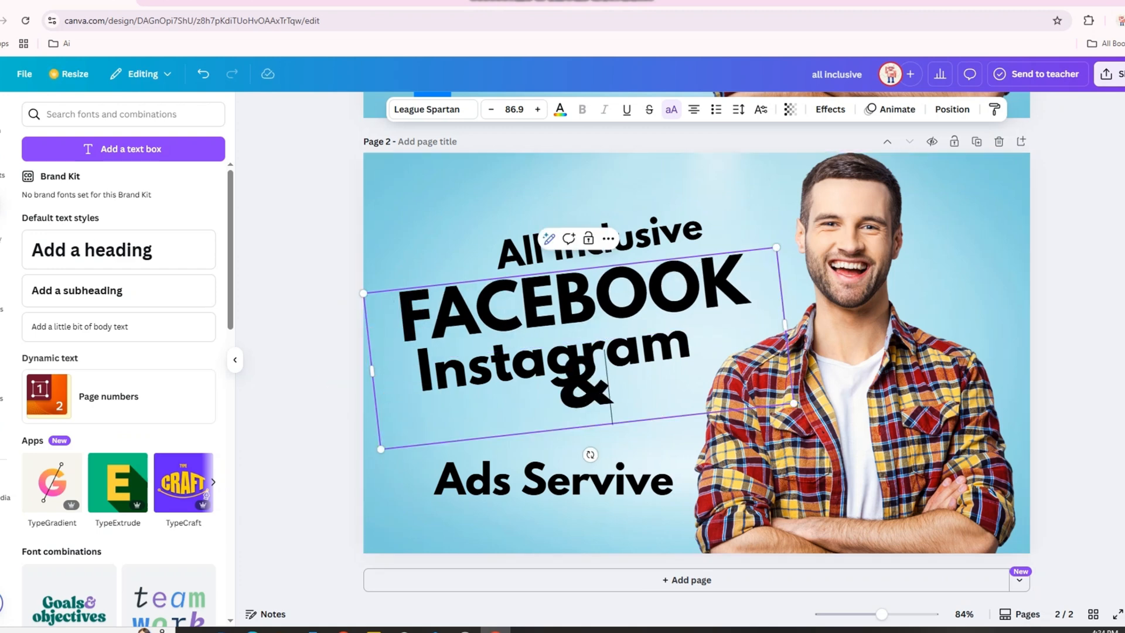
mouse_move(785, 324)
left_mouse_down()
mouse_move(808, 326)
mouse_move(797, 322)
left_mouse_up()
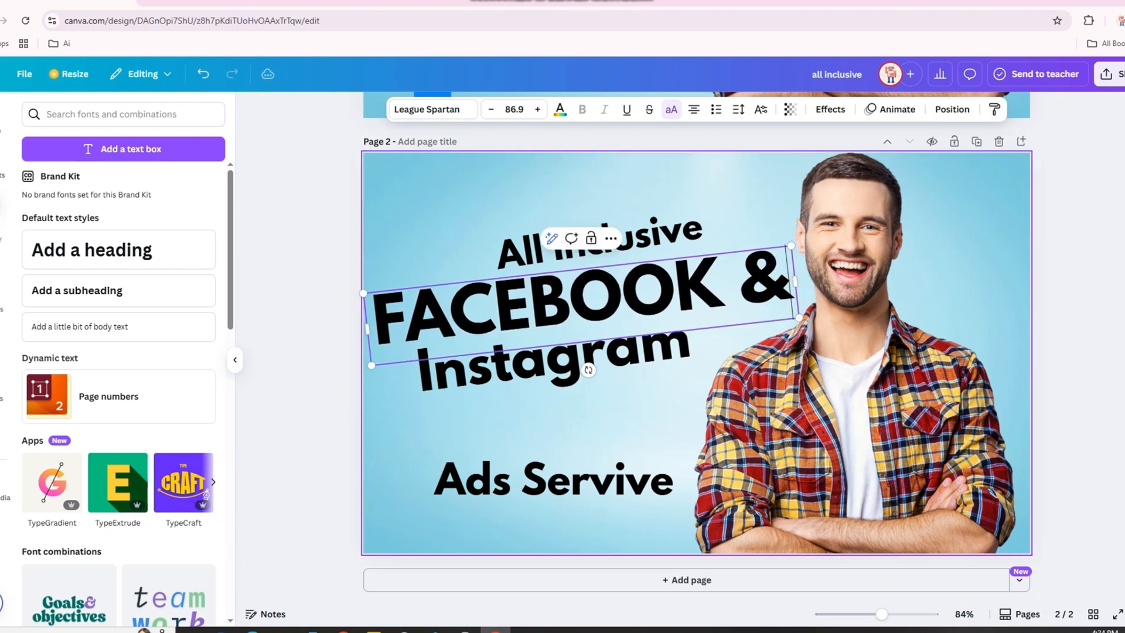
left_click_drag(364, 293, 402, 297)
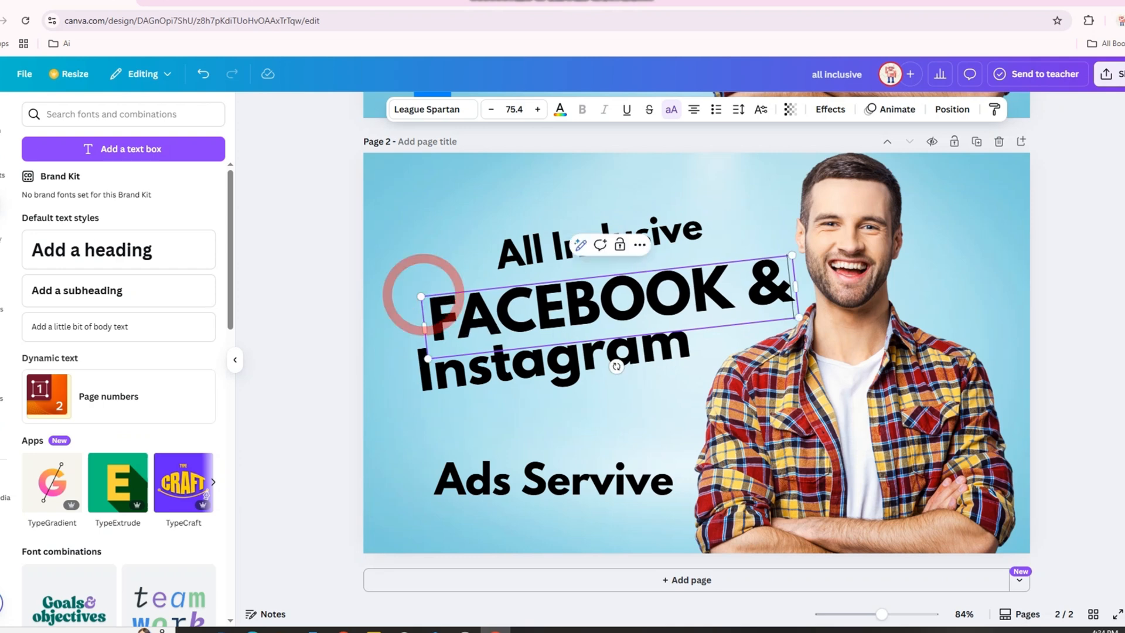
Step: Convert the "Instagram" heading to uppercase and fit it on one line at about size 65, directly under "FACEBOOK &"
left_click(433, 372)
left_click(672, 110)
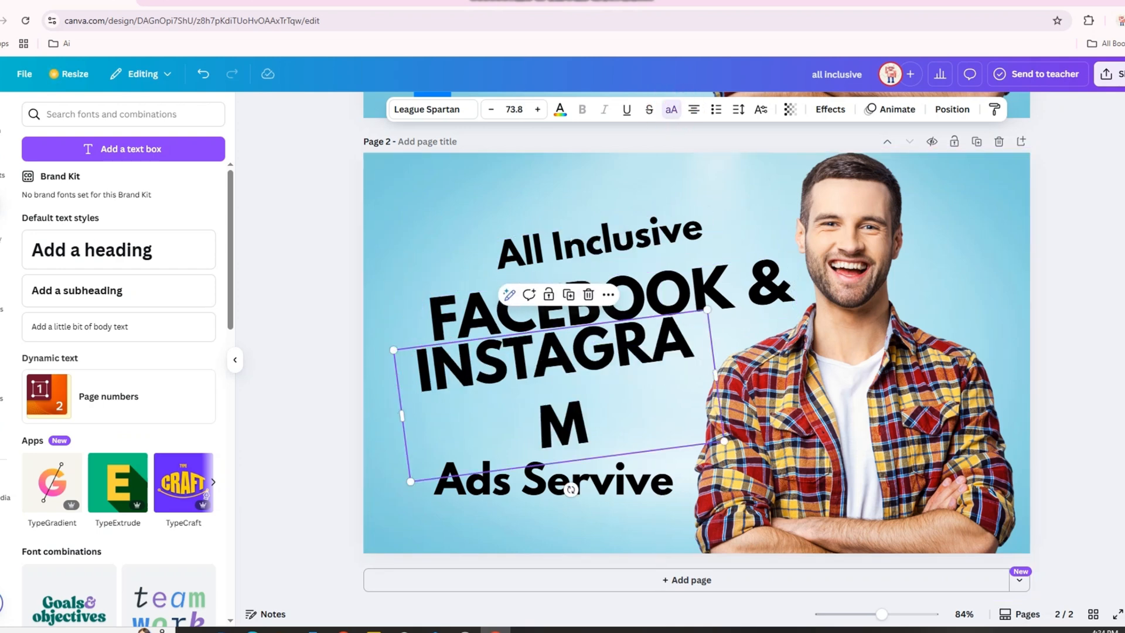
left_click_drag(412, 411, 368, 416)
left_click_drag(363, 354, 403, 357)
mouse_move(469, 375)
left_mouse_down()
mouse_move(492, 364)
mouse_move(477, 369)
left_mouse_up()
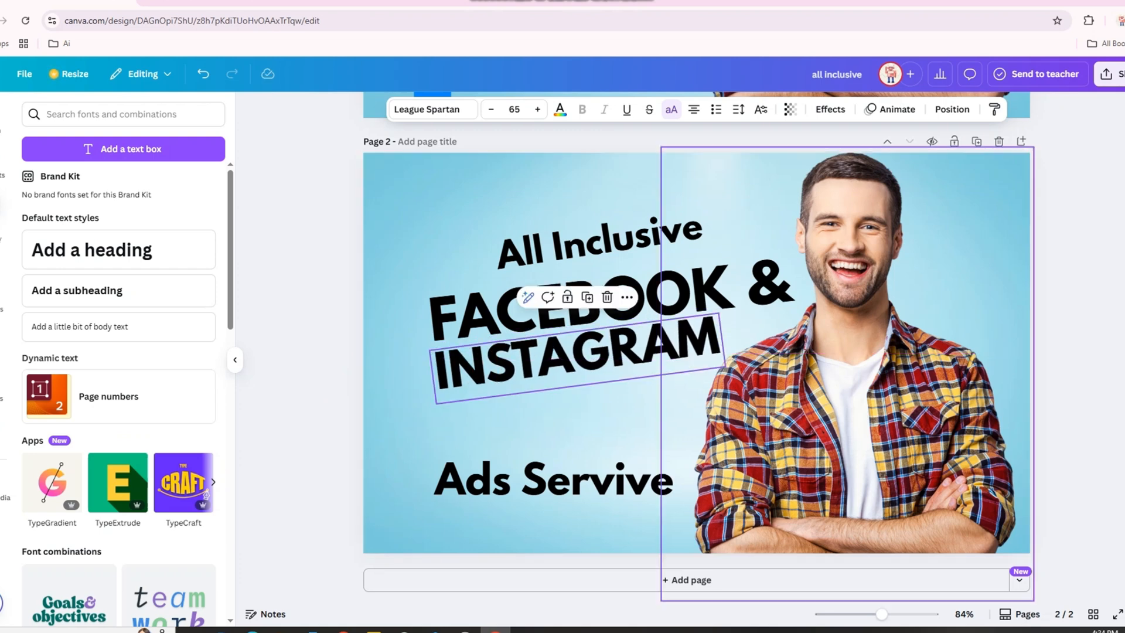
Step: Enlarge "All Inclusive" to about size 56.6, move it down close to "FACEBOOK &", and set its rotation to about -6°
left_click(525, 249)
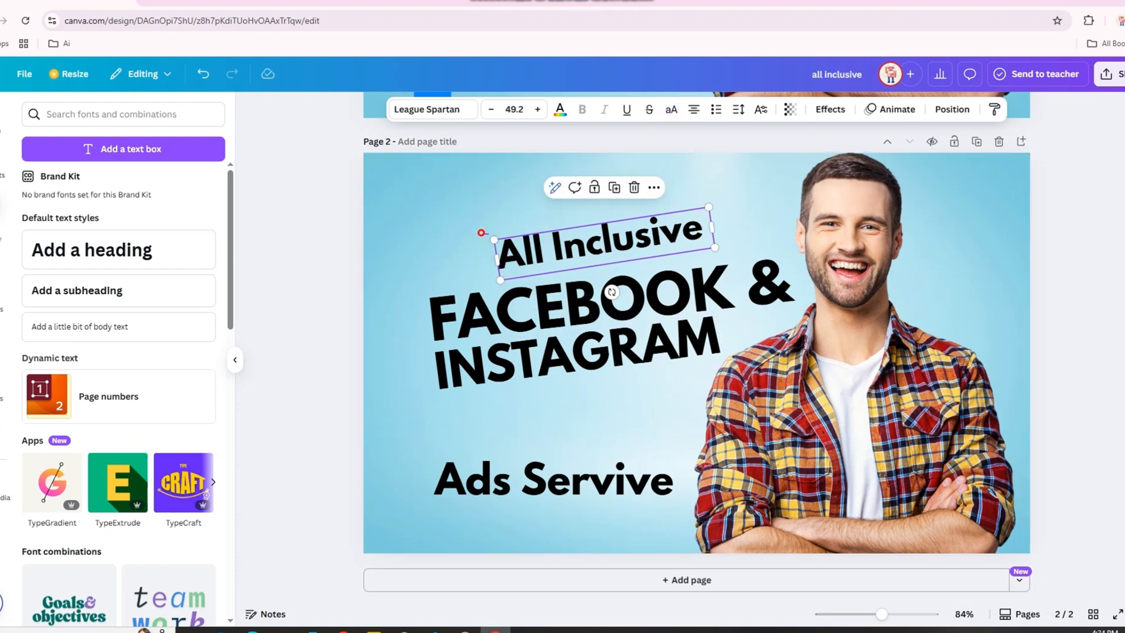
left_click_drag(495, 240, 461, 239)
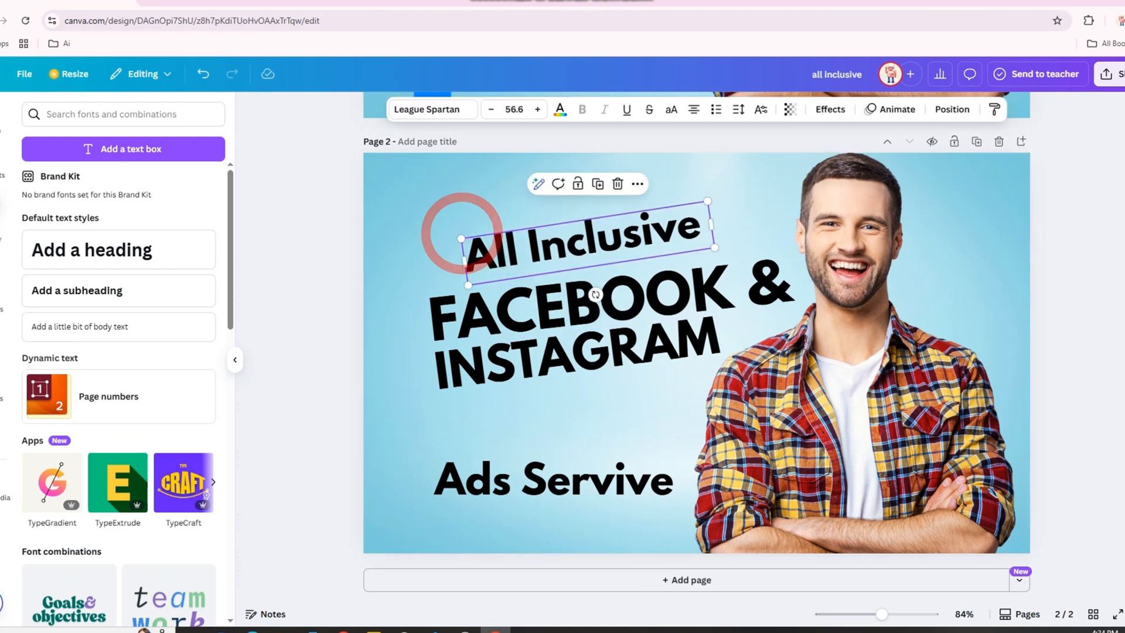
left_click_drag(527, 252, 535, 268)
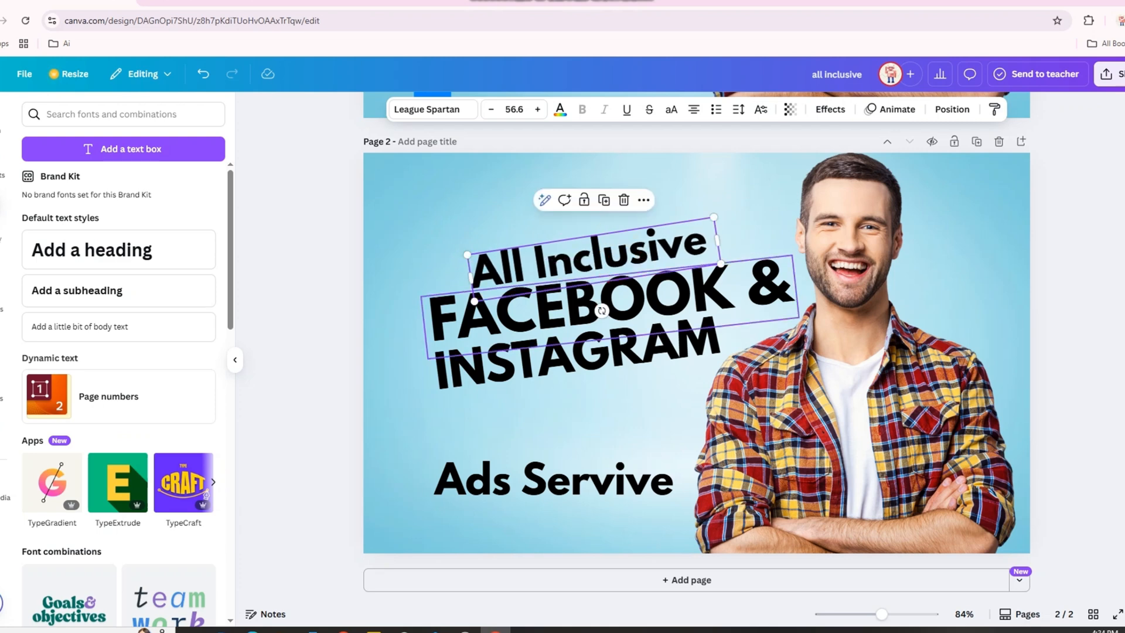
left_click_drag(602, 310, 636, 333)
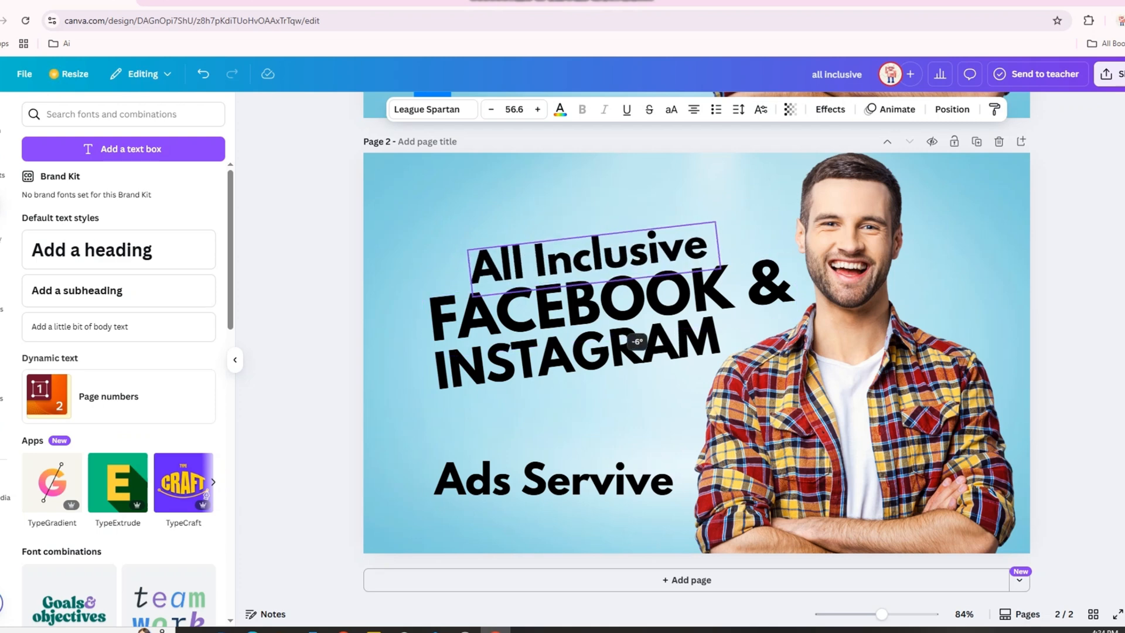
Step: Tilt the "Ads Servive" heading to match the other lines and place it near the page's lower edge, leaving a gap below "INSTAGRAM"
left_click(612, 431)
left_click_drag(603, 480, 614, 417)
mouse_move(565, 473)
left_mouse_down()
mouse_move(586, 489)
mouse_move(575, 476)
left_mouse_up()
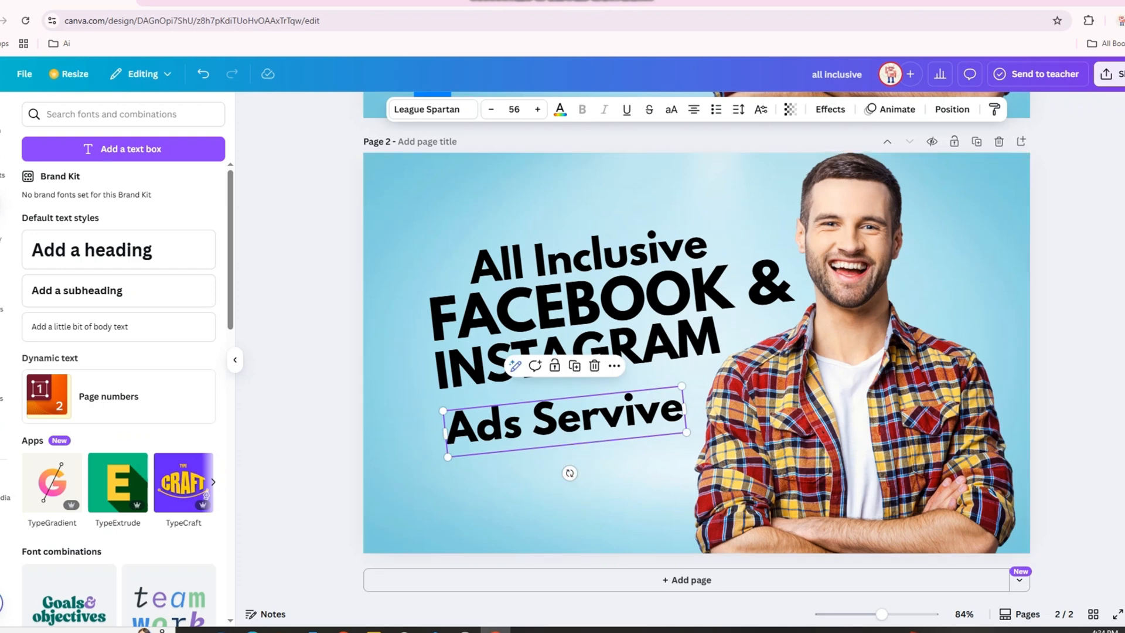
left_click_drag(577, 429, 553, 485)
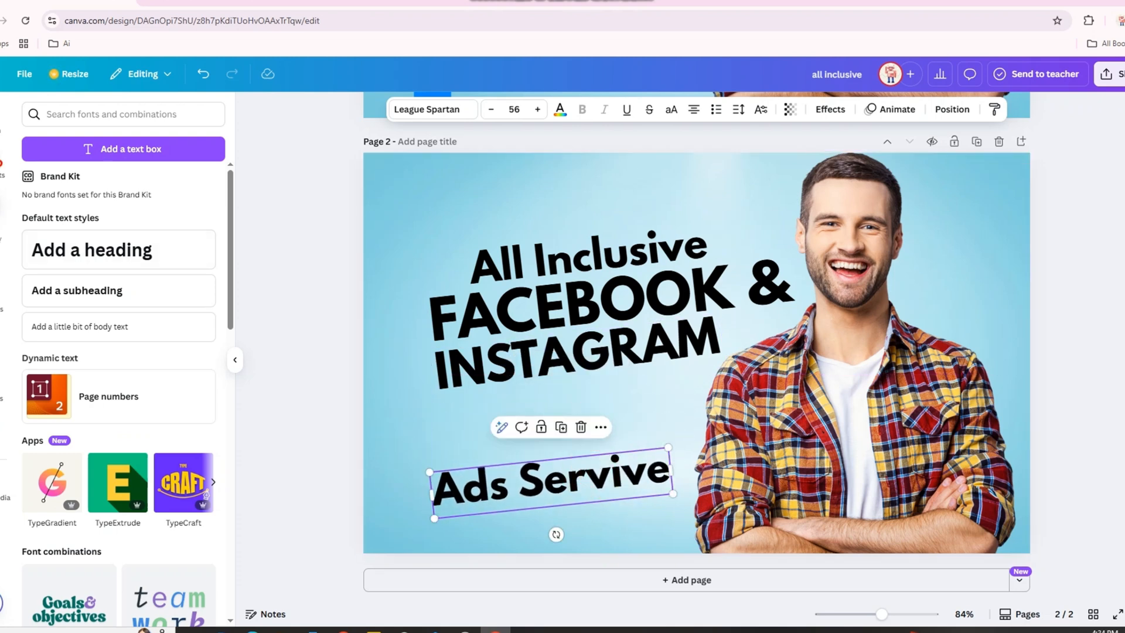
Step: Clear the "man" element search and add a square shape to page 2
left_click(1, 166)
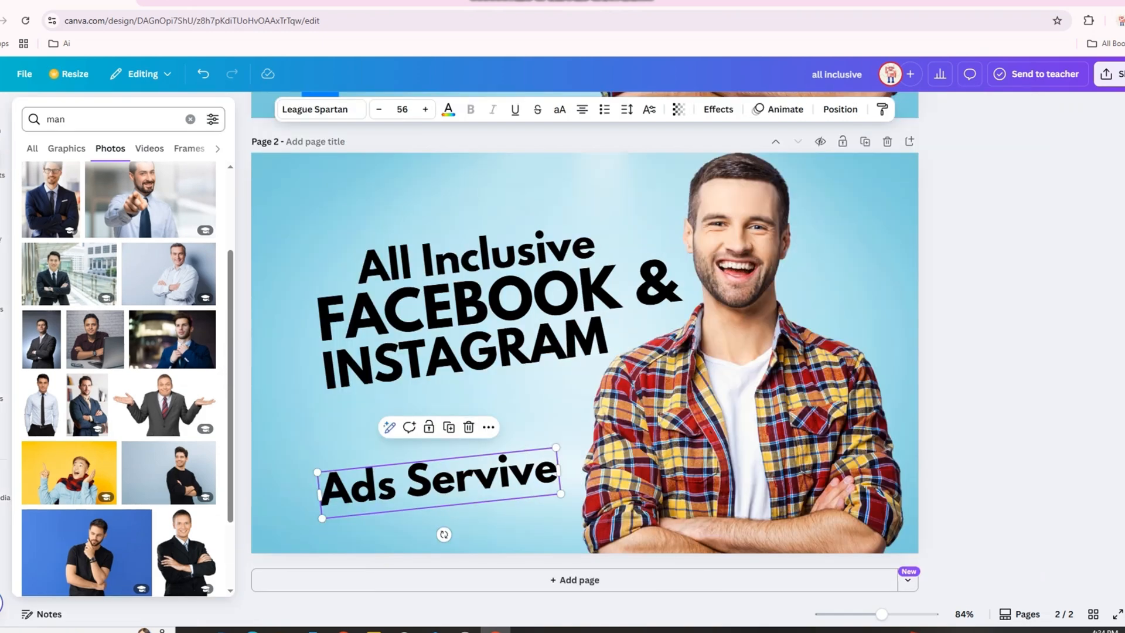
left_click(190, 119)
left_click(47, 290)
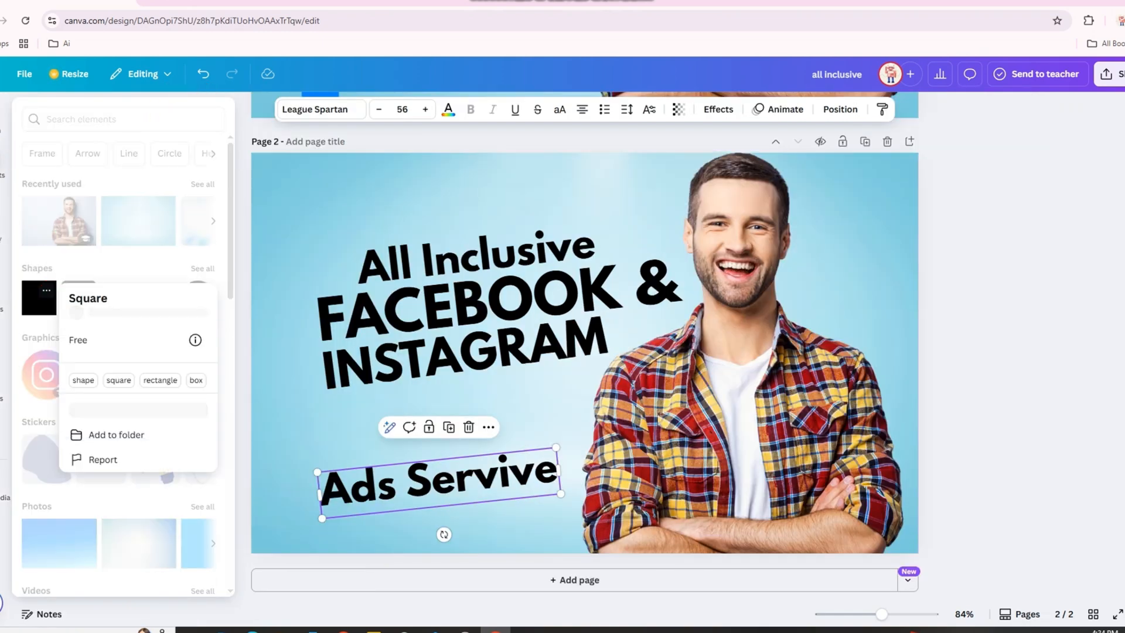
left_click(31, 303)
left_click(32, 302)
left_click(459, 422)
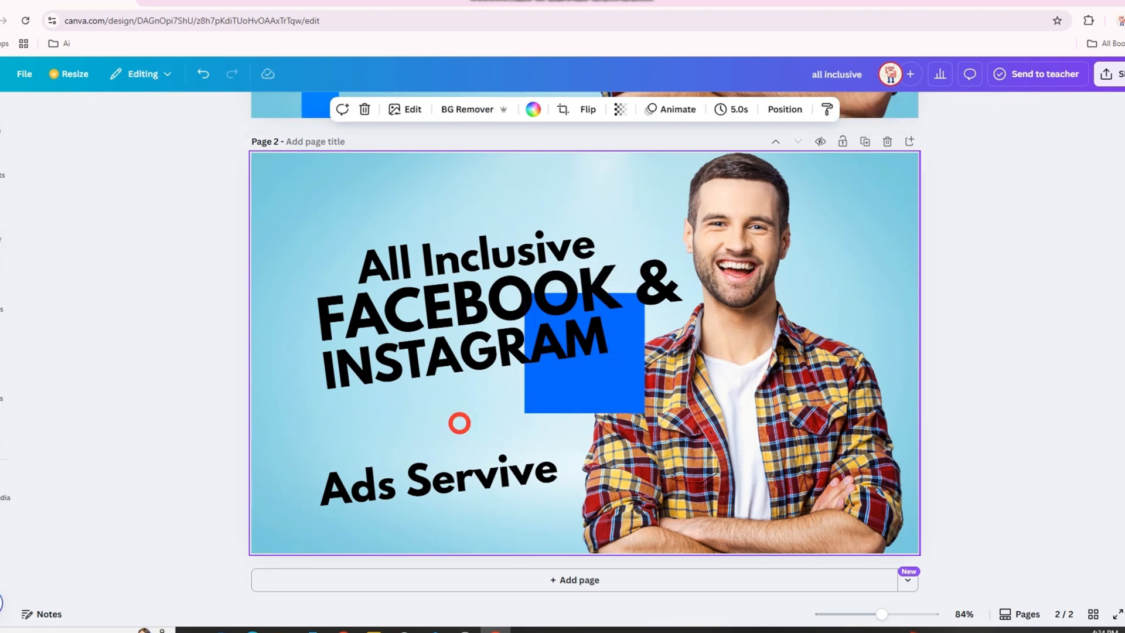
Step: Reshape the blue square into a wide bar, tilted like the text, filling the gap between "INSTAGRAM" and "Ads Servive"
left_click_drag(592, 393, 391, 459)
mouse_move(384, 507)
left_mouse_down()
mouse_move(410, 515)
mouse_move(395, 508)
left_mouse_up()
left_click_drag(377, 359, 381, 389)
left_click_drag(387, 434, 621, 404)
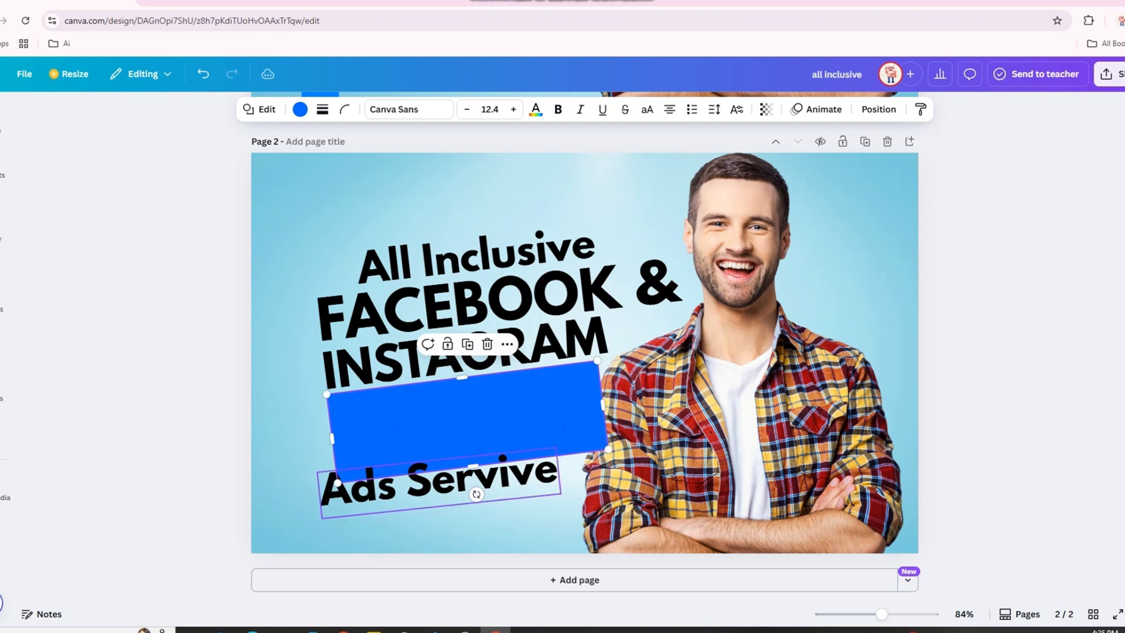
left_click_drag(473, 466, 476, 445)
Step: Bring the man's photo to the front and lengthen the blue bar so its end tucks behind his arm
left_click(674, 434)
right_click(693, 437)
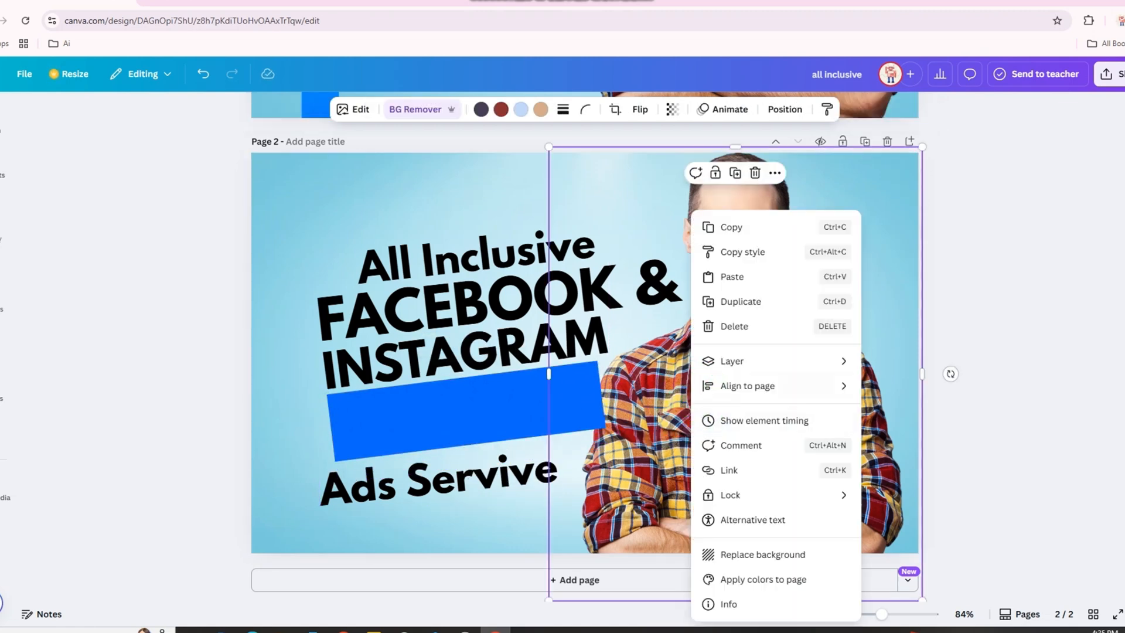
mouse_move(733, 361)
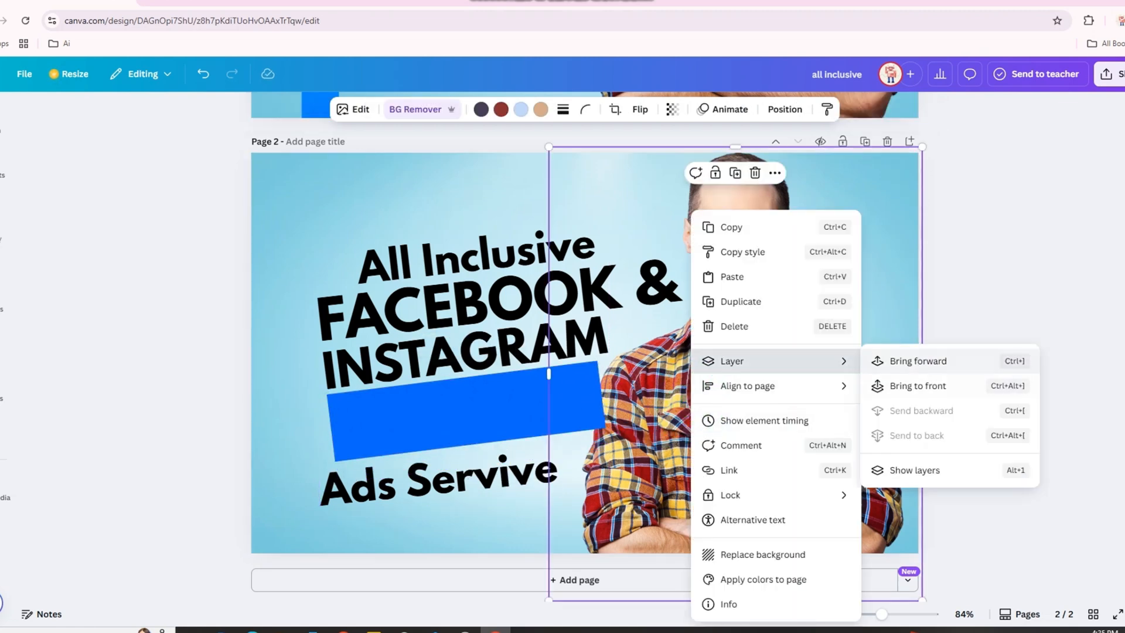
left_click(899, 380)
left_click(551, 407)
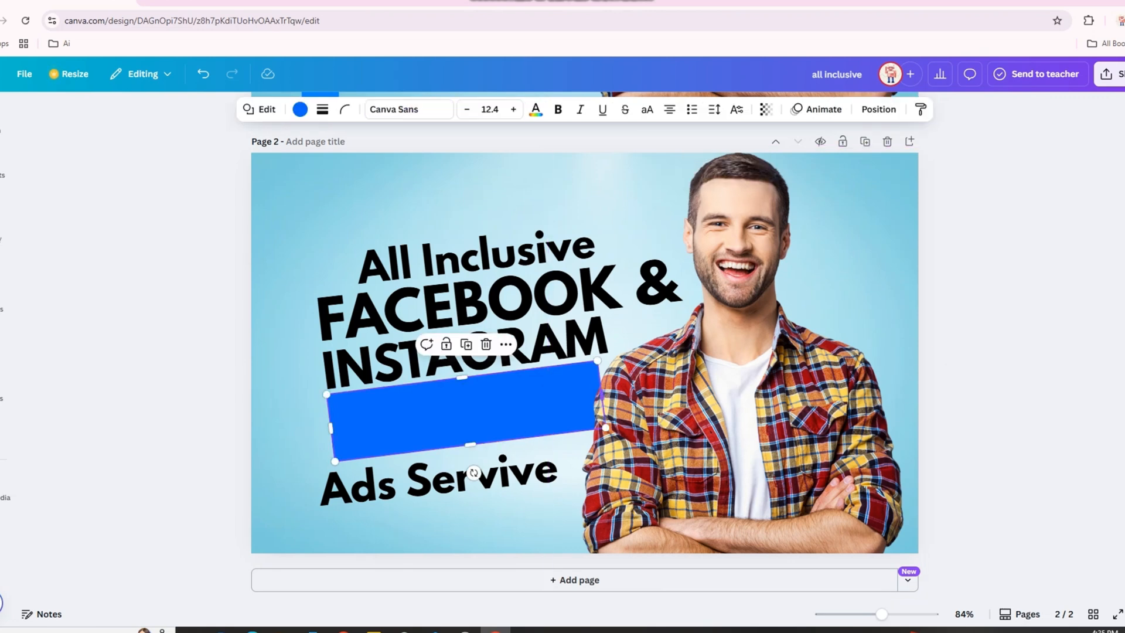
left_click_drag(603, 394, 623, 392)
Step: Move the "Ads Servive" heading onto the blue bar and recolor the bar red
left_click_drag(439, 483, 458, 417)
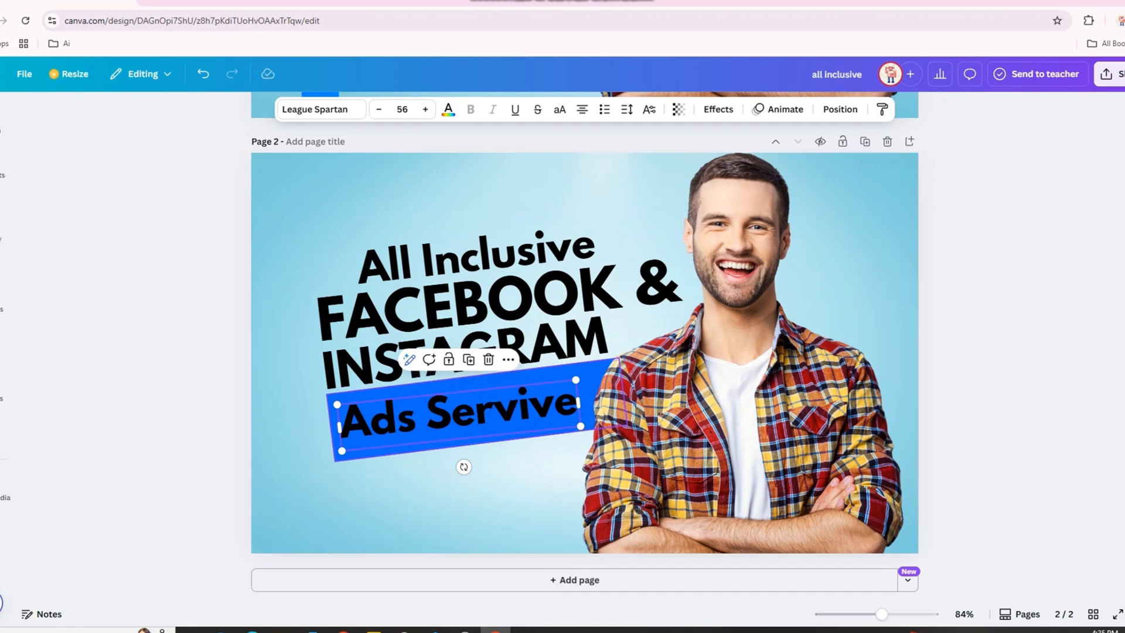
left_click(588, 410)
left_click(300, 109)
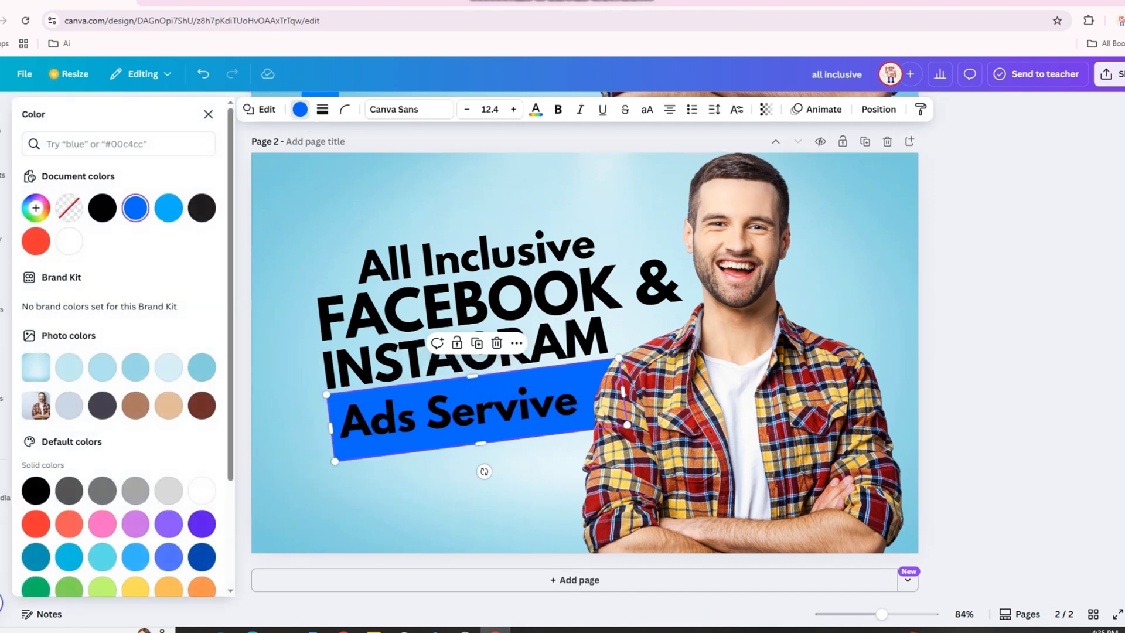
left_click(36, 242)
Step: Make the "Ads Servive" text white, adjust its tilt to the bar and enlarge it to about size 60.4
left_click(450, 420)
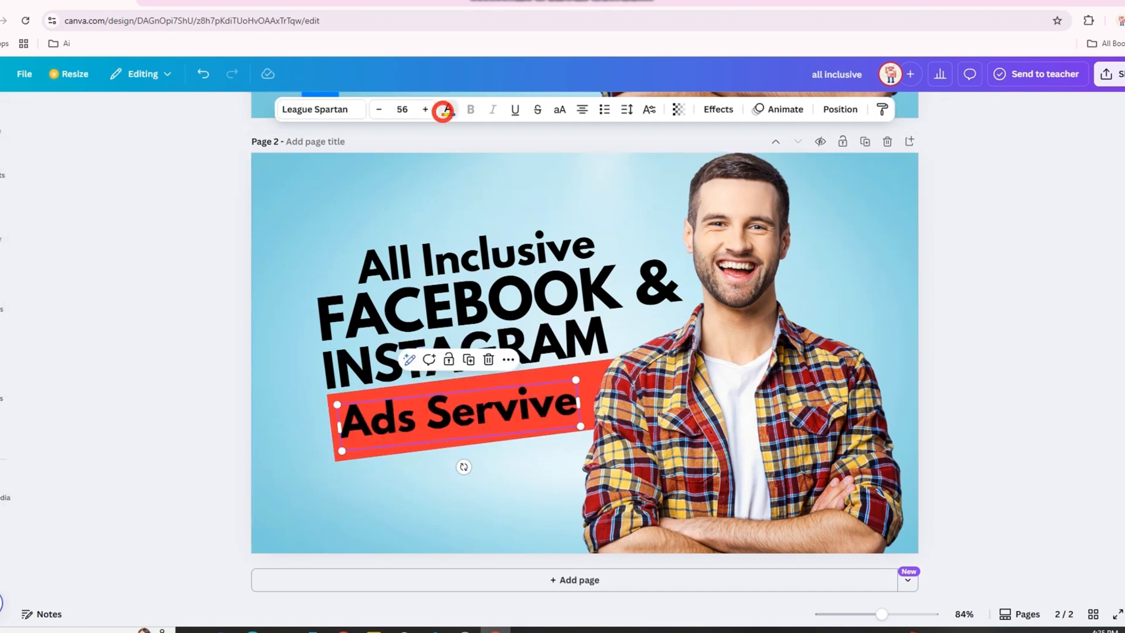
left_click(448, 109)
left_click(35, 241)
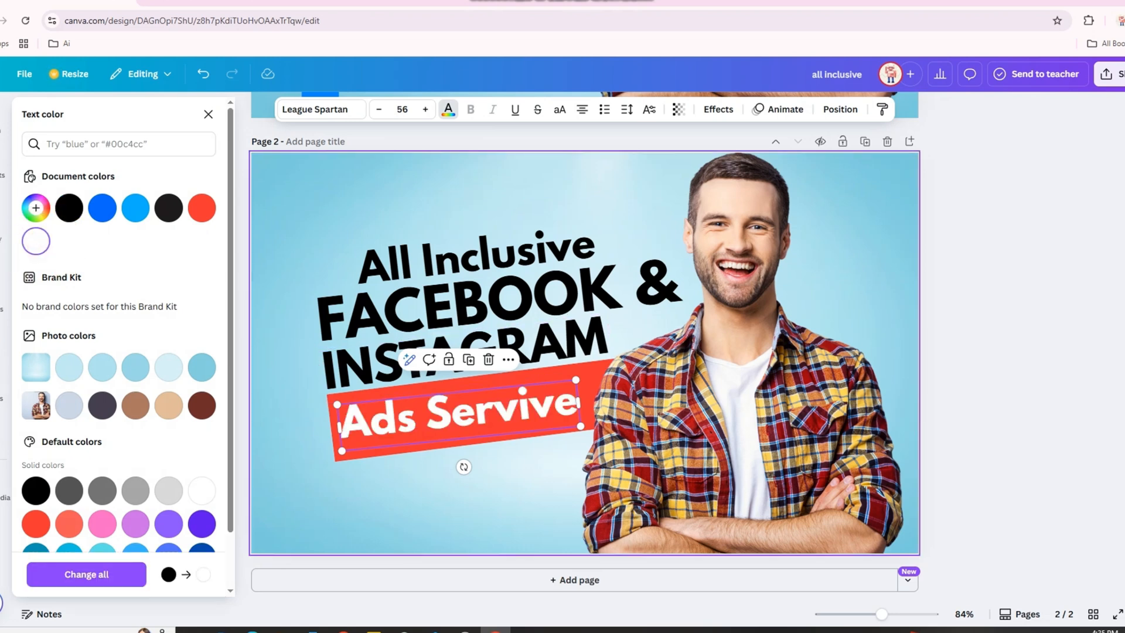
mouse_move(464, 467)
left_mouse_down()
mouse_move(471, 478)
mouse_move(459, 479)
left_mouse_up()
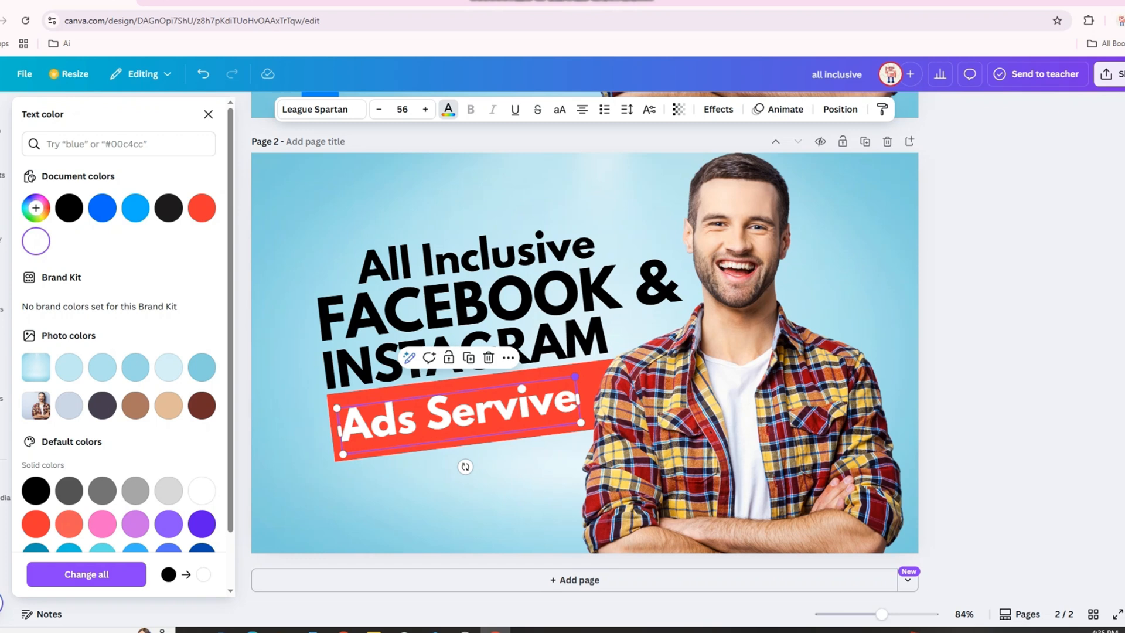
left_click_drag(581, 422, 600, 420)
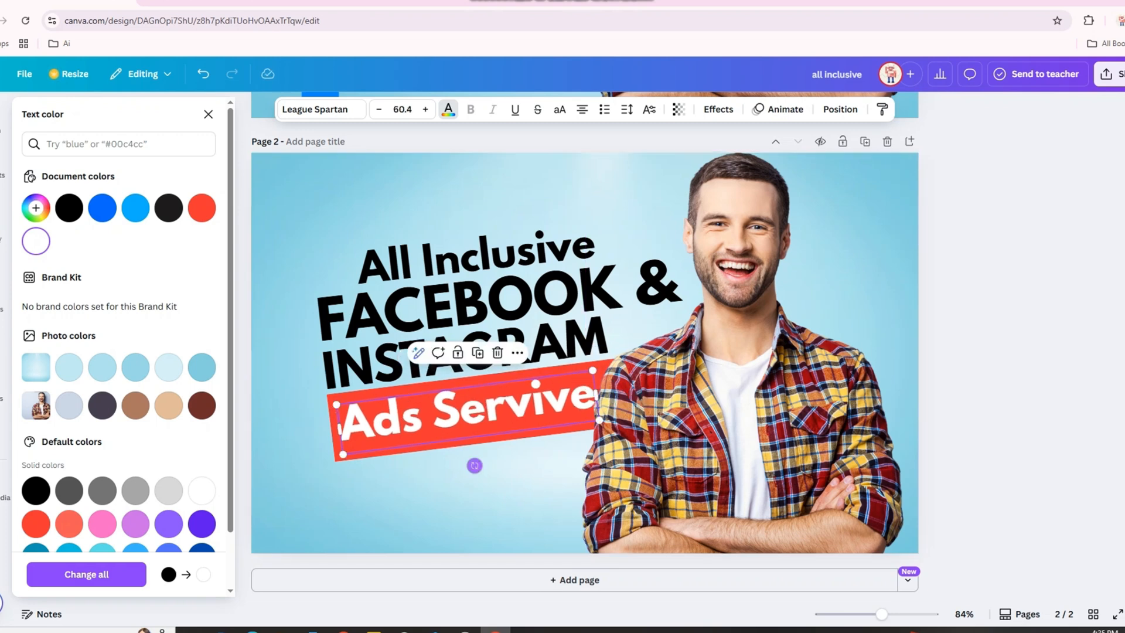
Step: Enlarge all the headings and the red bar together by about 13%, then shift the man slightly away from them
left_click_drag(475, 465, 430, 183)
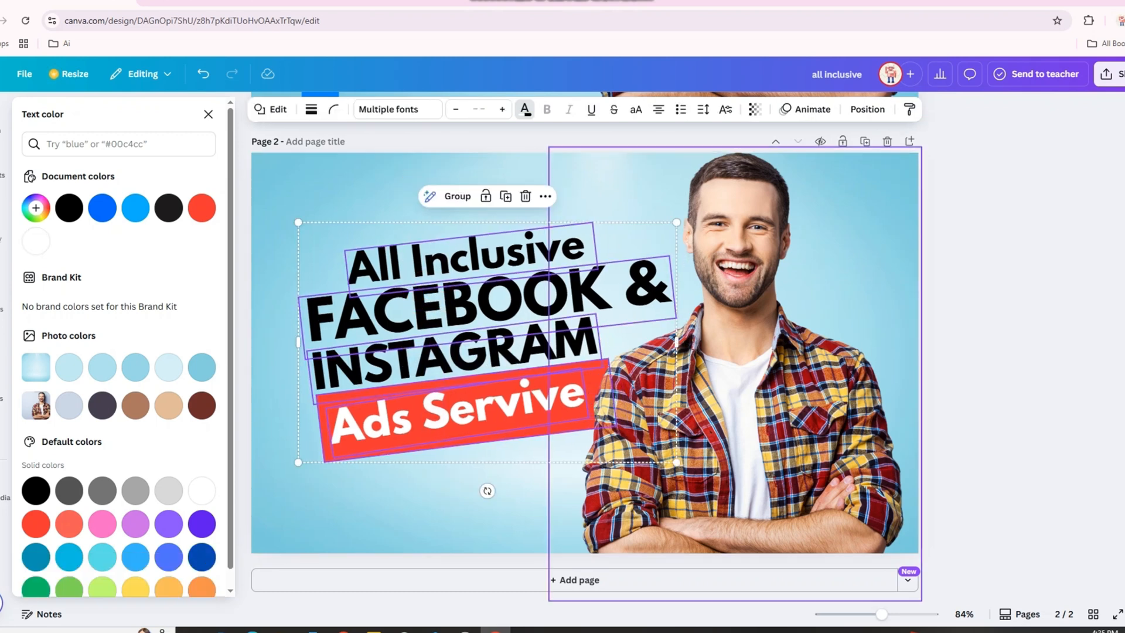
left_click_drag(677, 222, 712, 212)
left_click_drag(545, 320, 554, 325)
left_click(791, 422)
left_click_drag(577, 379, 591, 379)
Step: Nudge "Ads Servive" toward the start of the red bar and give it a Shadow effect in black
left_click(405, 449)
left_click_drag(404, 448, 397, 453)
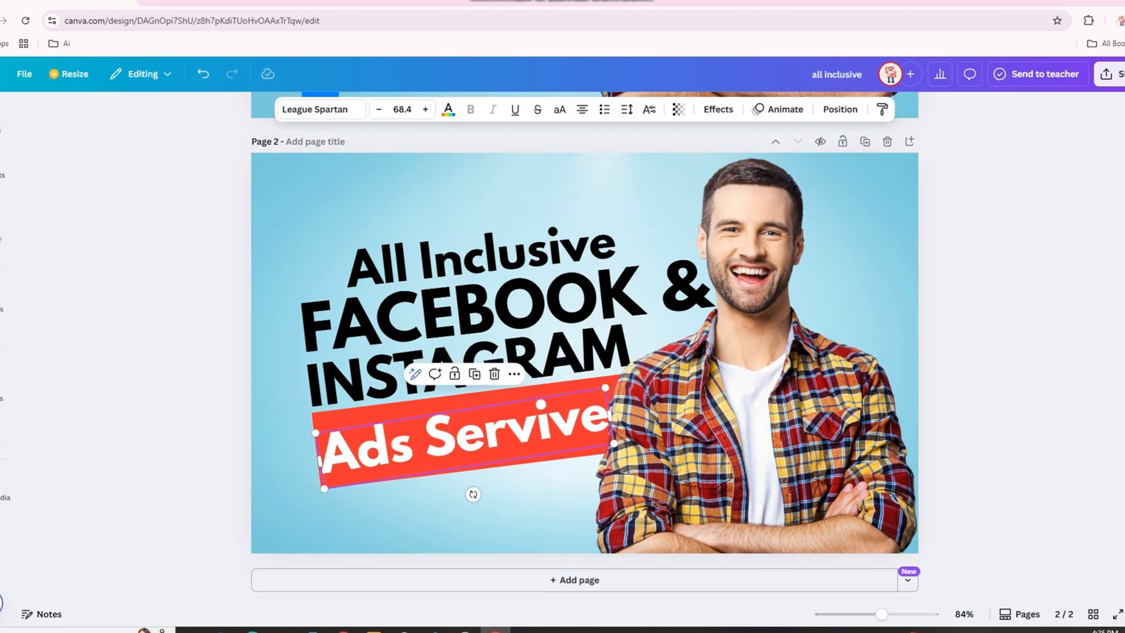
left_click(118, 185)
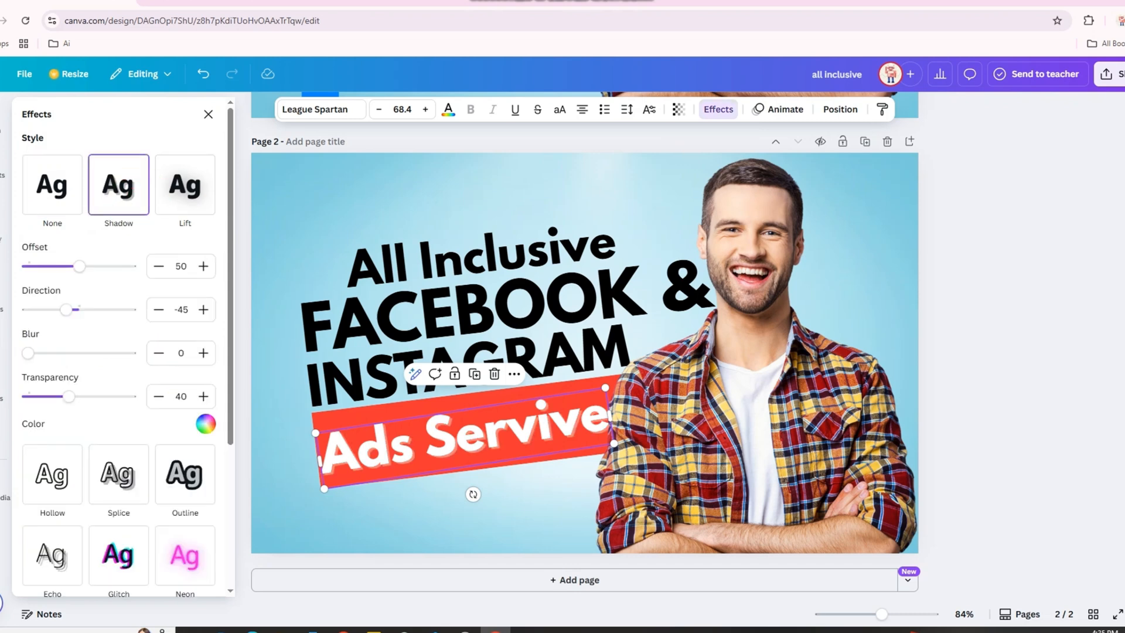
left_click(206, 423)
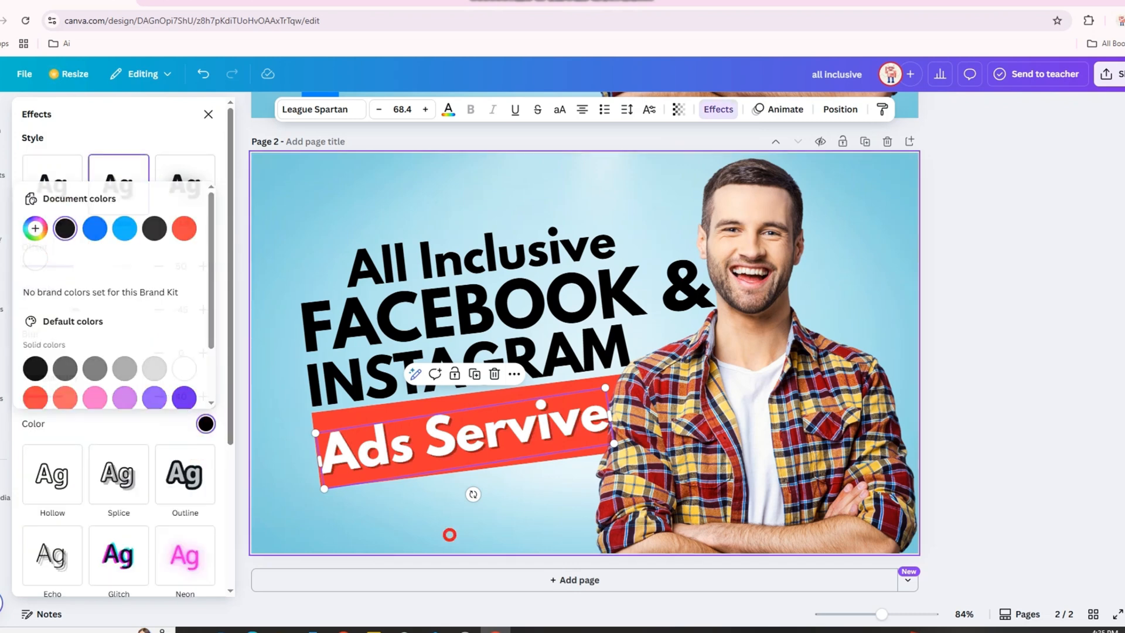
left_click(447, 532)
Step: Fine-tune the position and tilt of "Ads Servive" so it sits evenly within the red bar
left_click(319, 433)
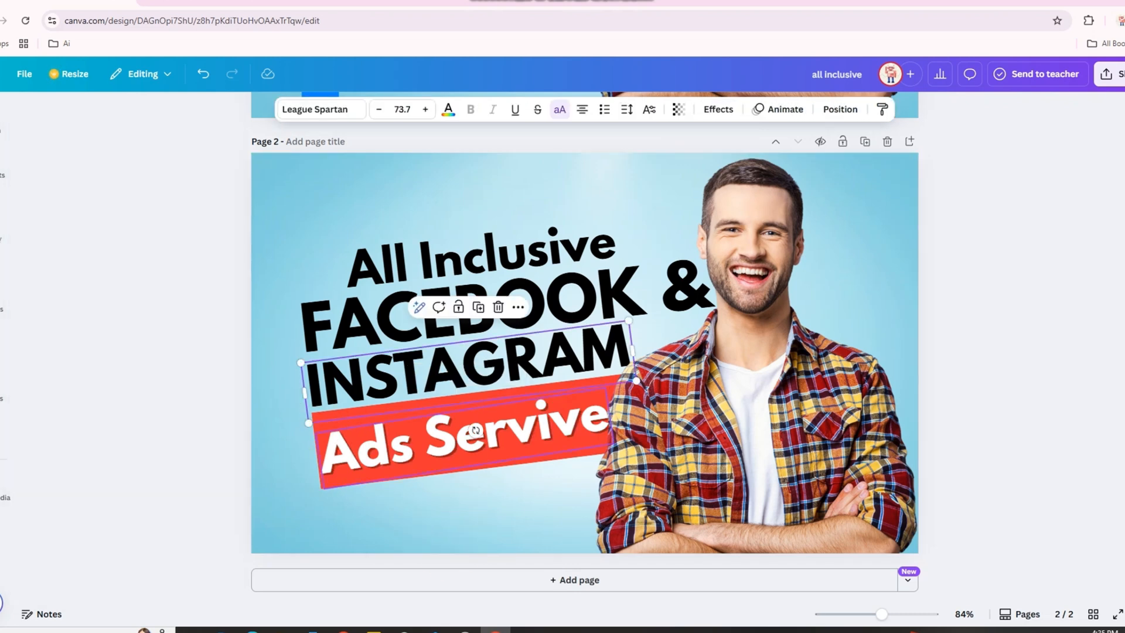
left_click(315, 419)
left_click(364, 449)
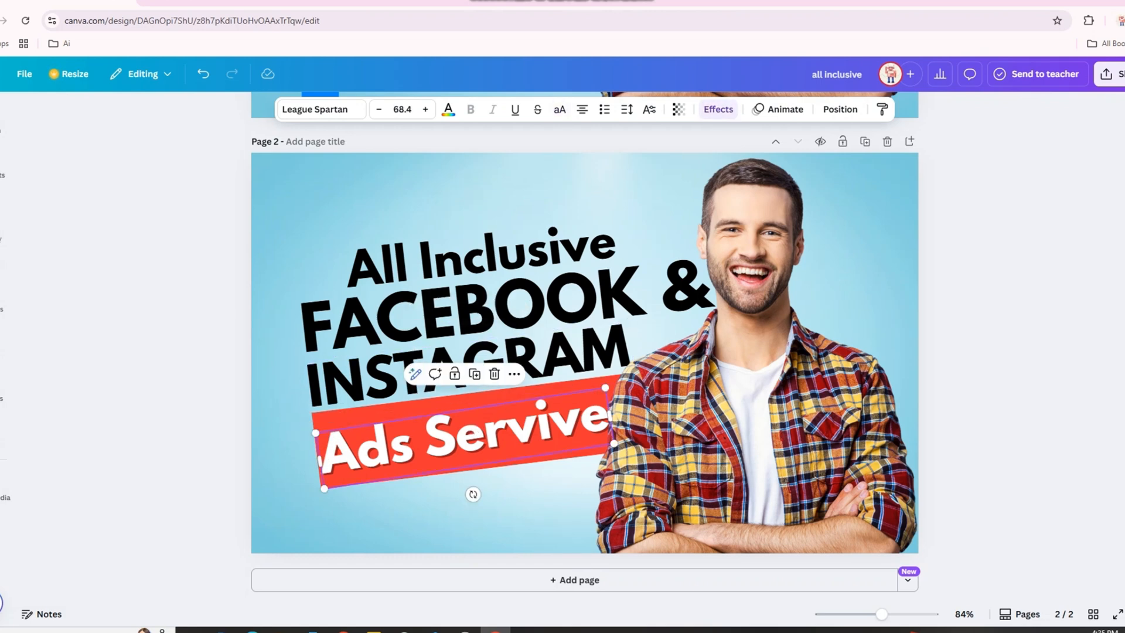
left_click_drag(363, 449, 367, 448)
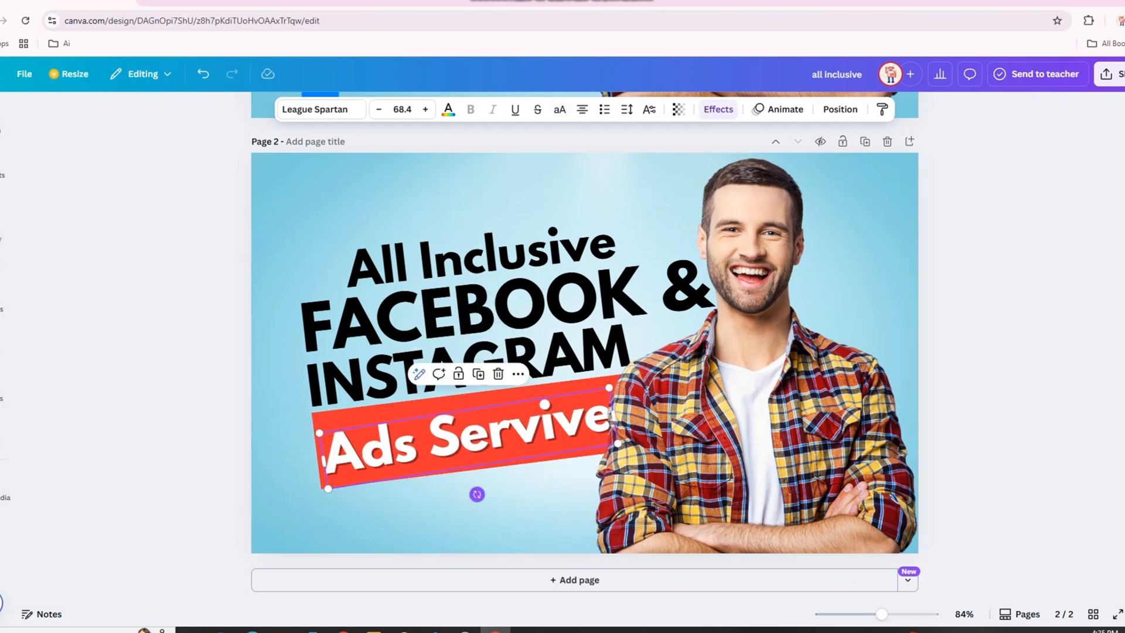
left_click_drag(477, 495, 501, 505)
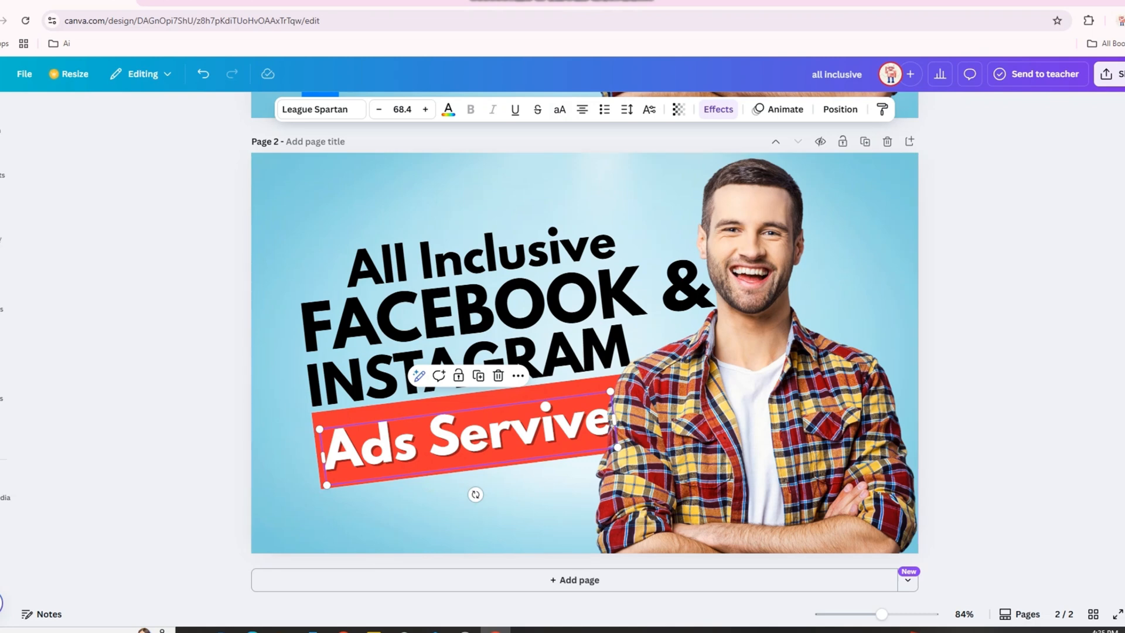
left_click(434, 531)
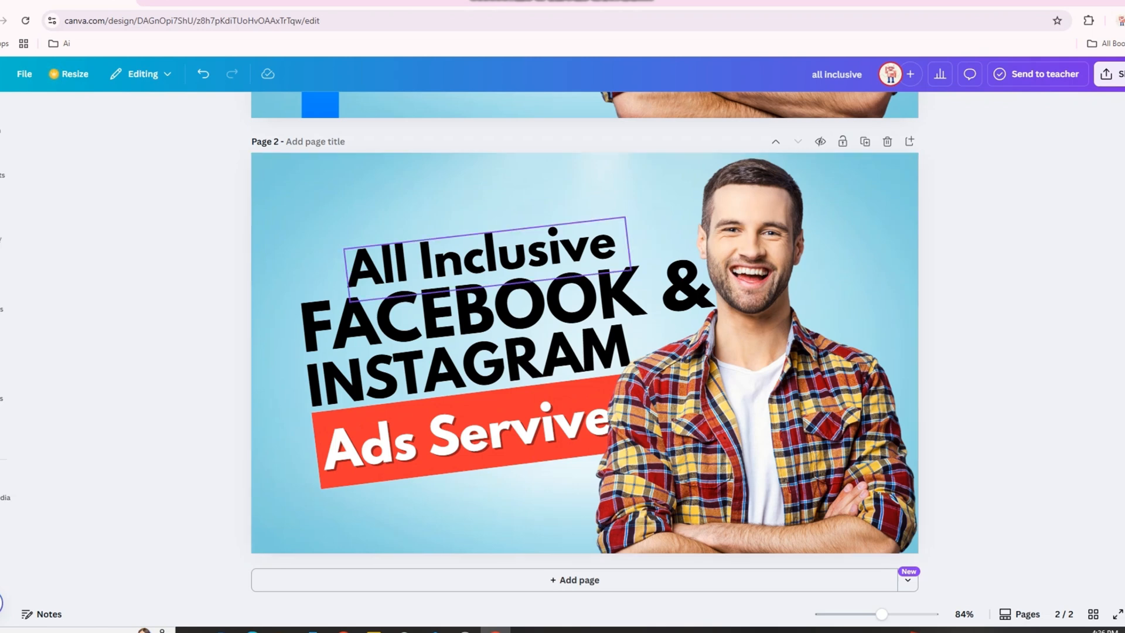
Step: Try red, beige, yellow, black and dark red text colors on the "All Inclusive" heading
left_click(473, 259)
left_click(448, 109)
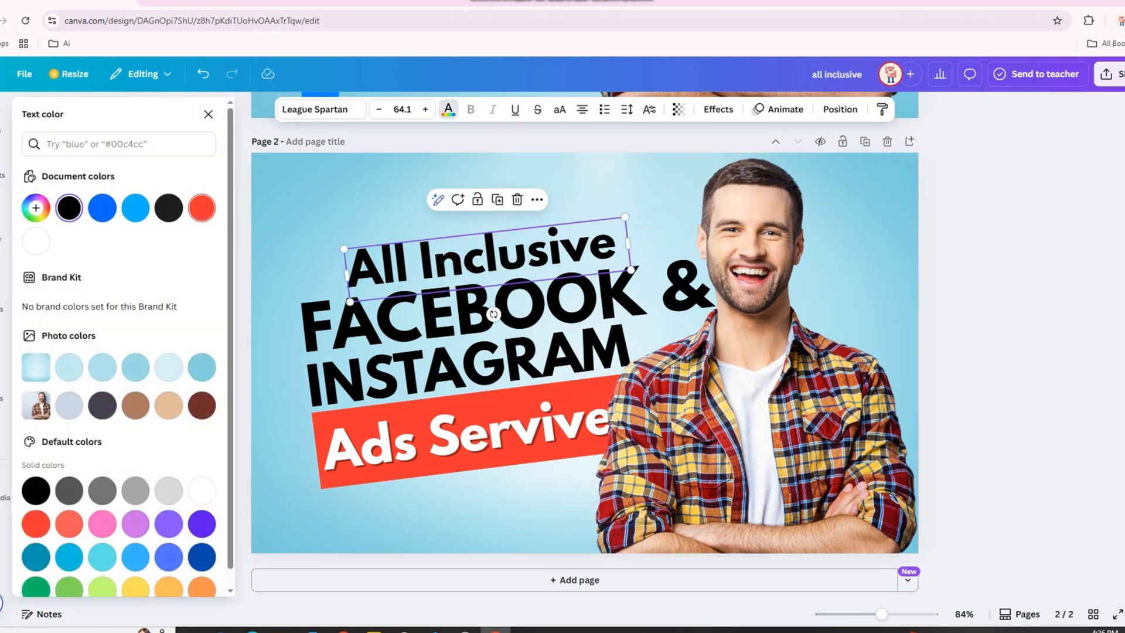
left_click(202, 208)
left_click(169, 405)
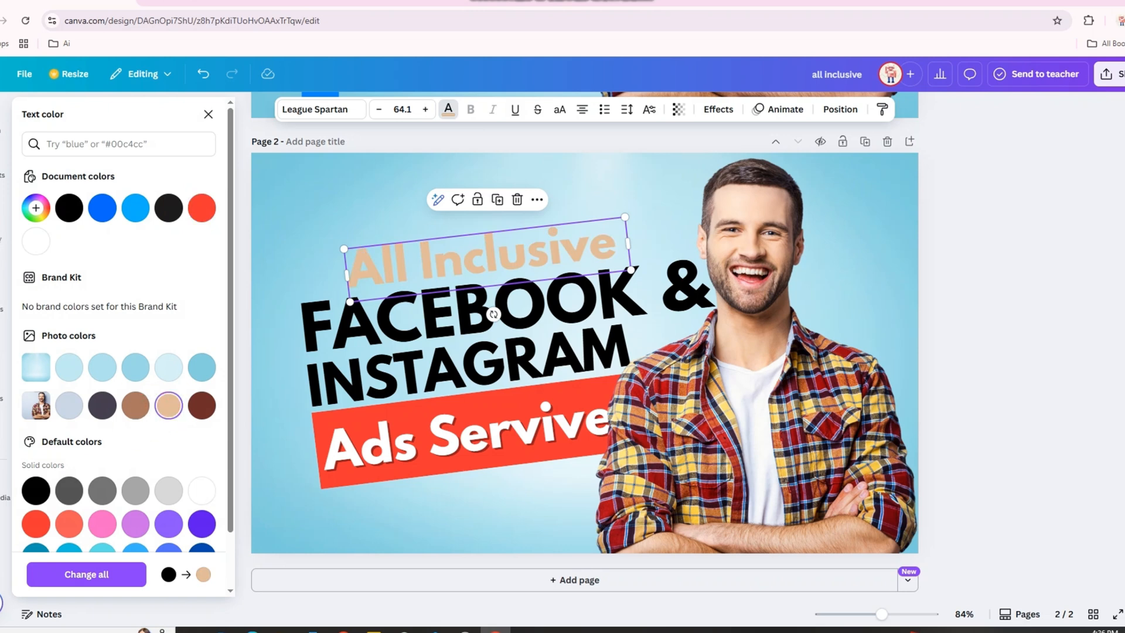
scroll(103, 405, "down", 1)
scroll(103, 498, "down", 2)
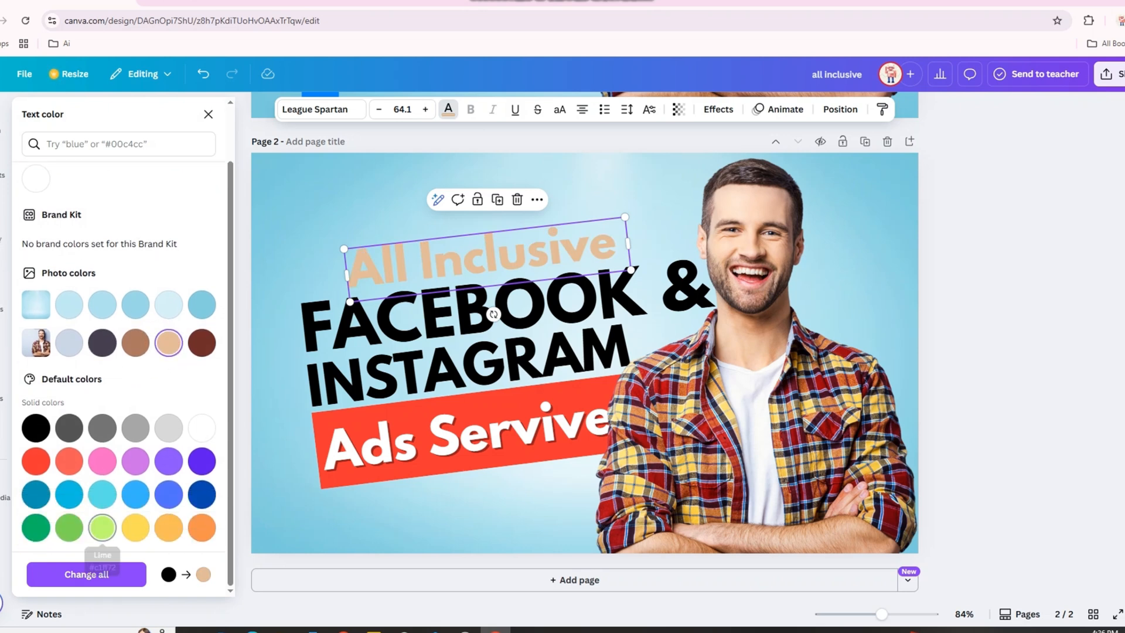
left_click(135, 527)
left_click(36, 428)
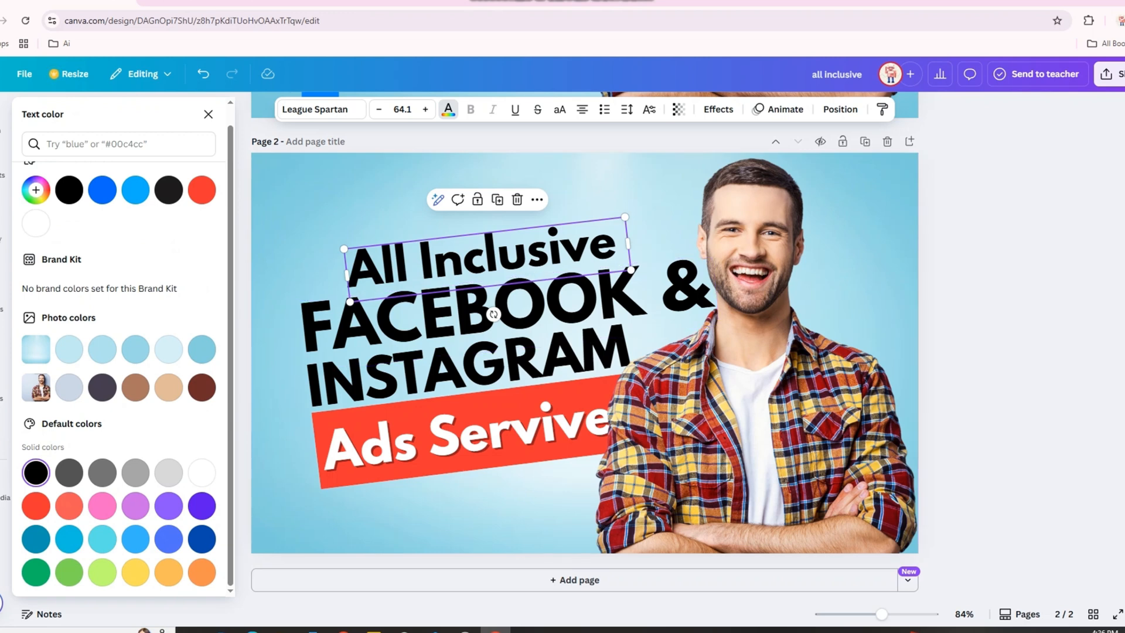
left_click(202, 387)
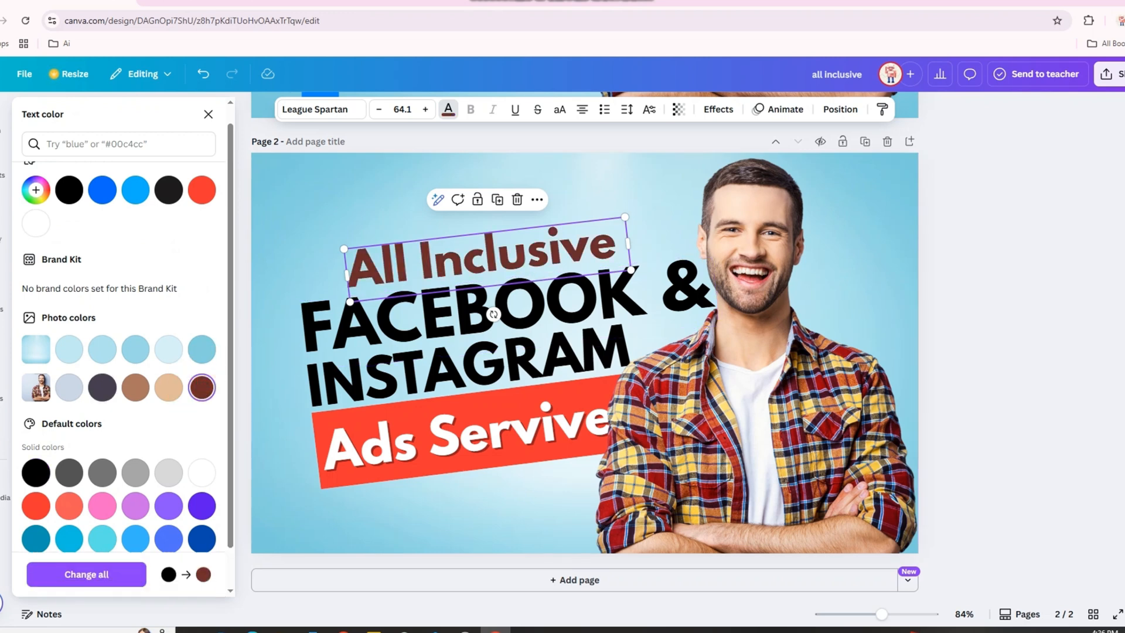
Step: Give the "All Inclusive" heading a custom dark purple text color close to #3E0084
left_click(36, 190)
left_click(175, 239)
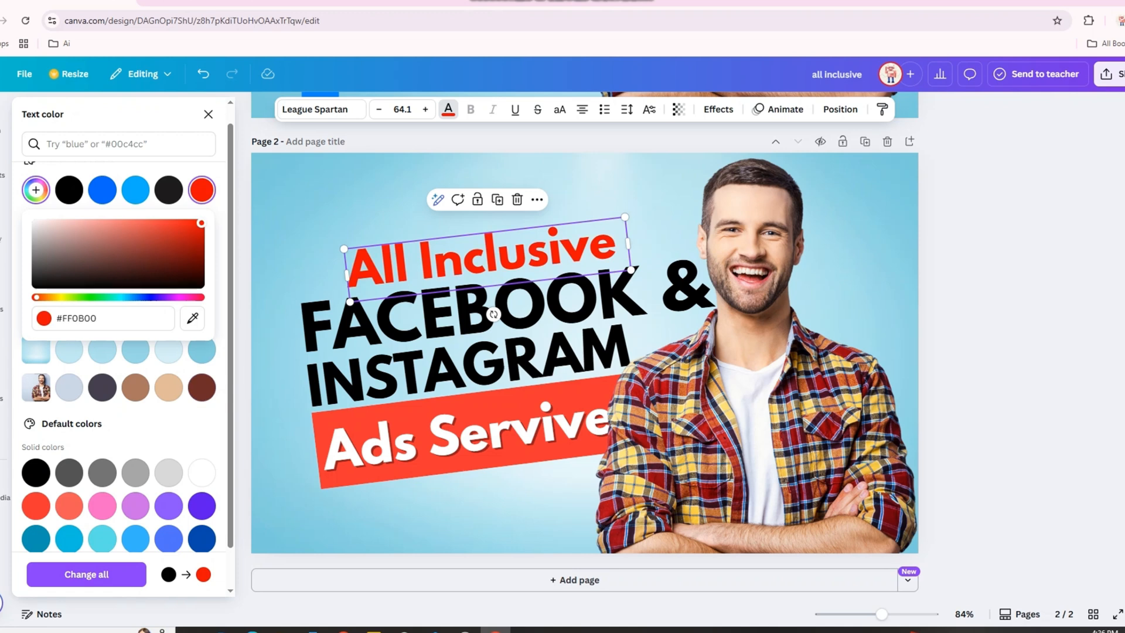
left_click_drag(201, 222, 255, 252)
left_click_drag(36, 297, 159, 297)
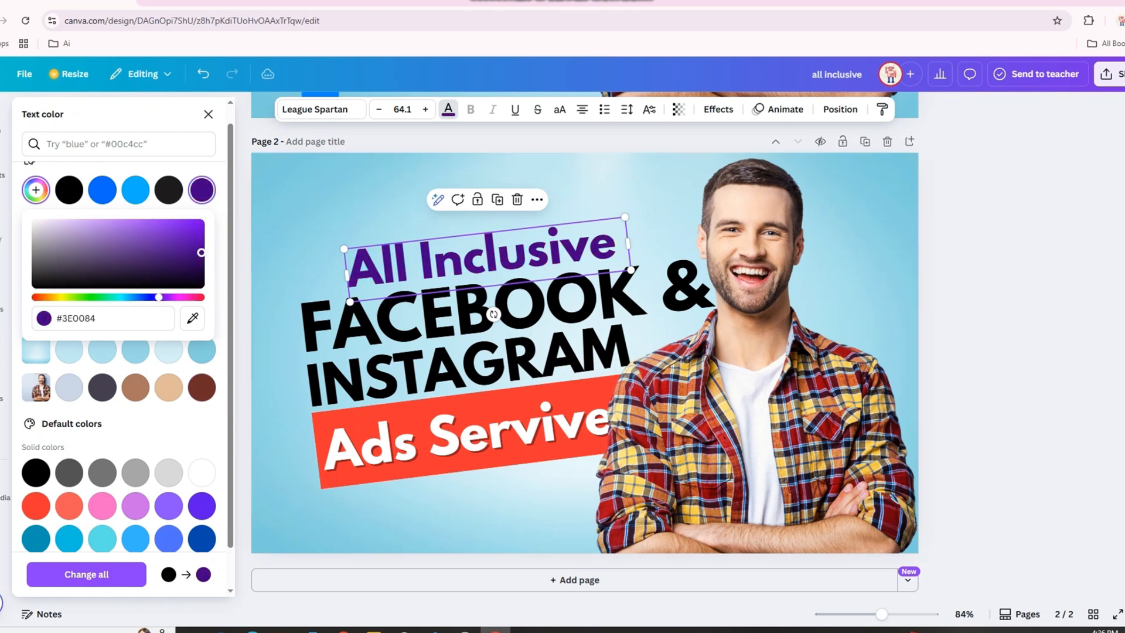
left_click_drag(200, 249, 201, 255)
left_click(1064, 264)
left_click(1089, 308)
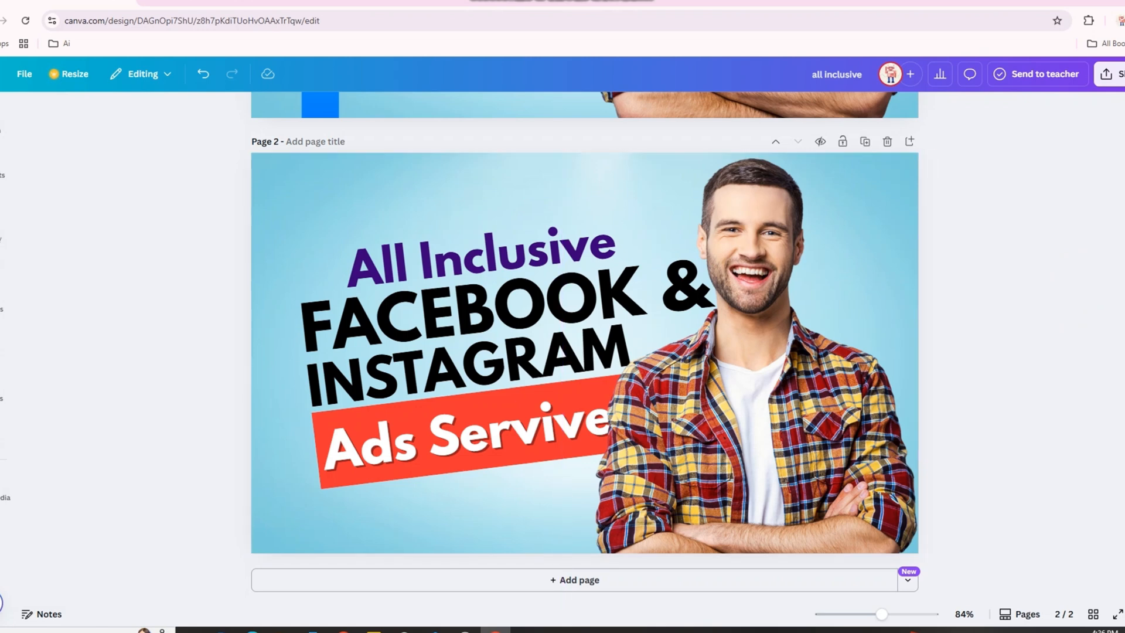
Step: Add the round Instagram logo graphic to page 2, shrink it to about letter height and place it after the word "INSTAGRAM"
left_click(2, 167)
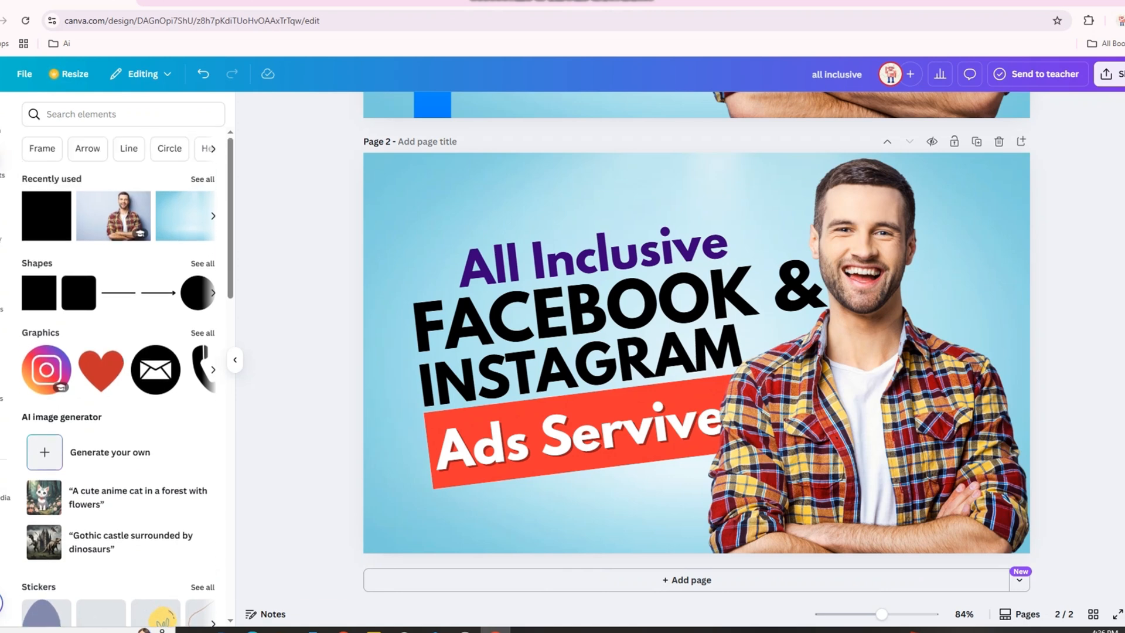
left_click(47, 369)
left_click_drag(697, 360, 443, 211)
left_click(519, 122)
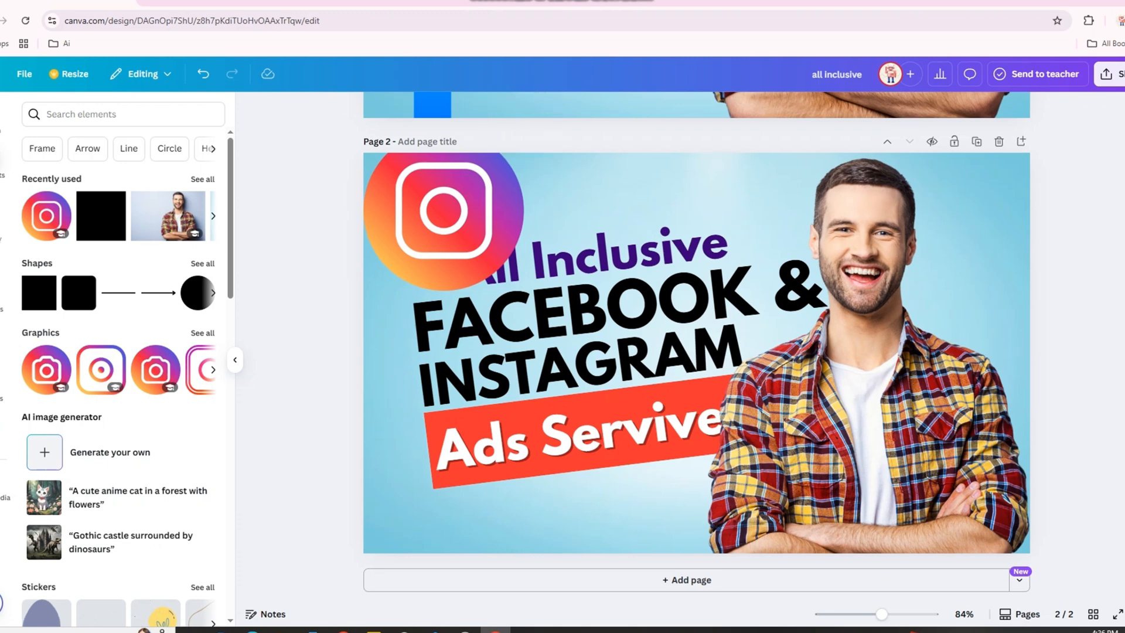
left_click(498, 175)
left_click_drag(522, 131, 832, 411)
left_click_drag(758, 377, 758, 358)
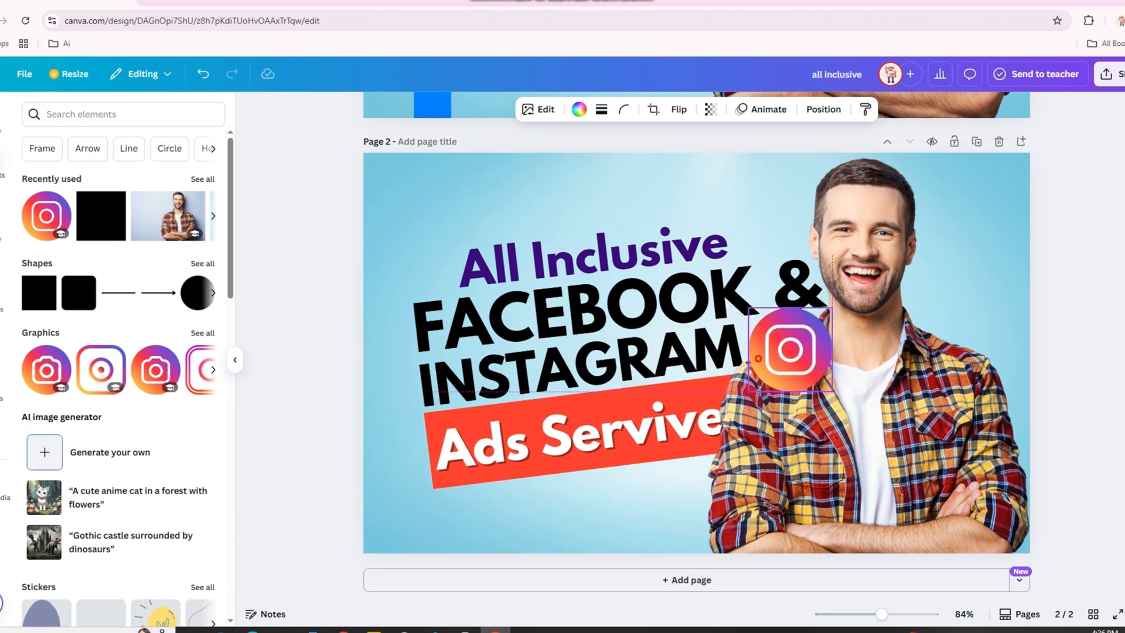
left_click_drag(832, 308, 779, 347)
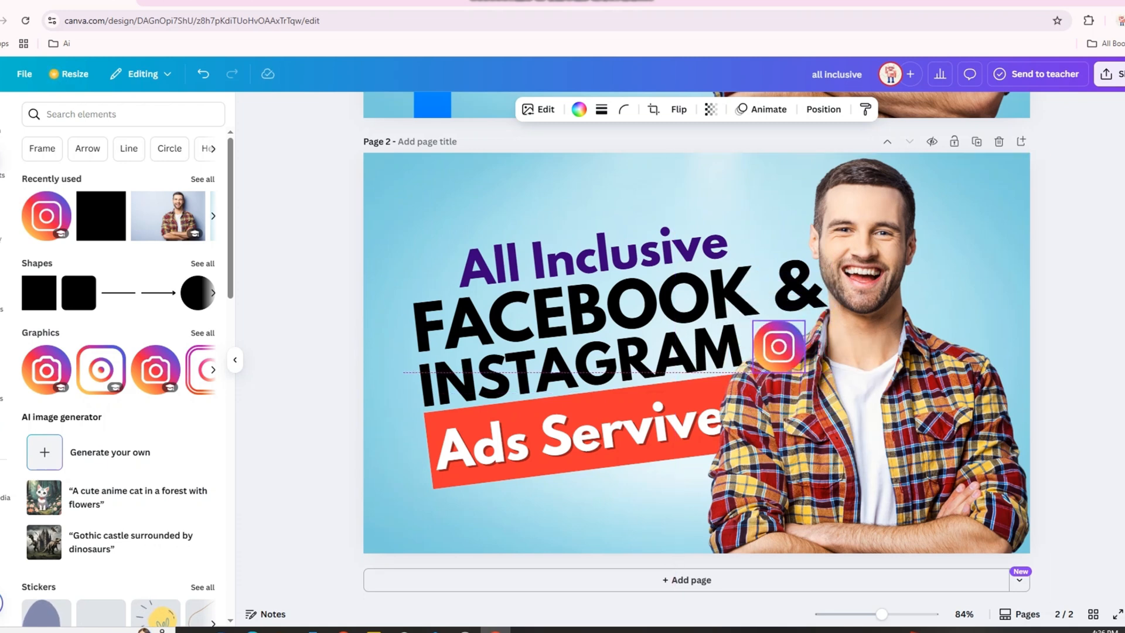
Step: Send the Instagram logo to the back and nudge it closer to "INSTAGRAM", partly behind the man's shoulder
right_click(773, 351)
mouse_move(816, 410)
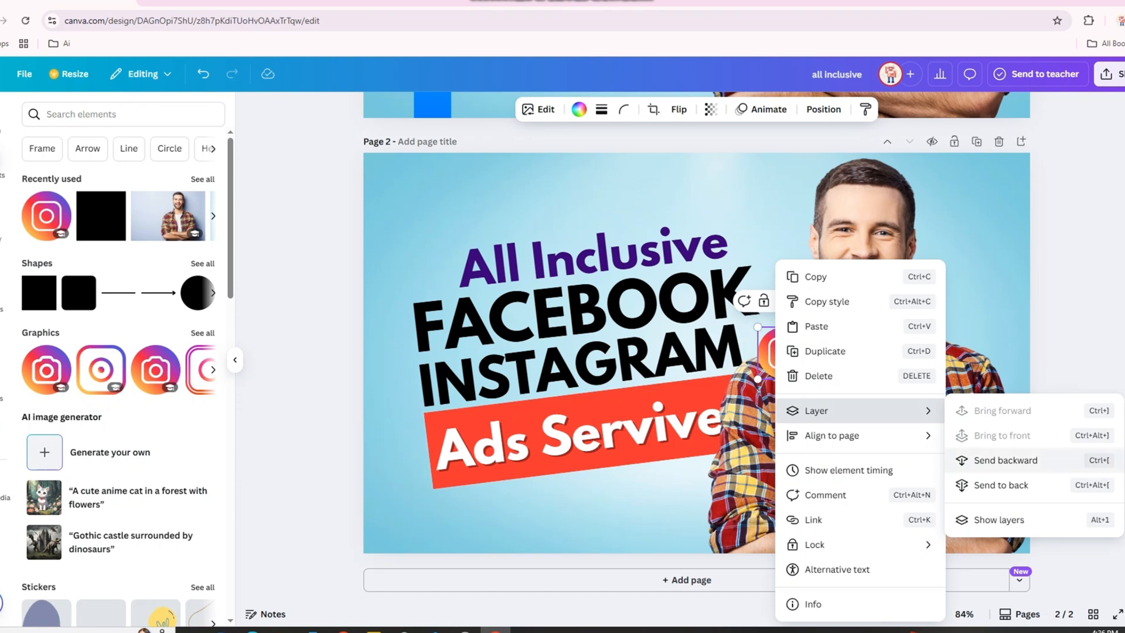
left_click(976, 485)
left_click_drag(784, 351, 774, 345)
left_click(1123, 221)
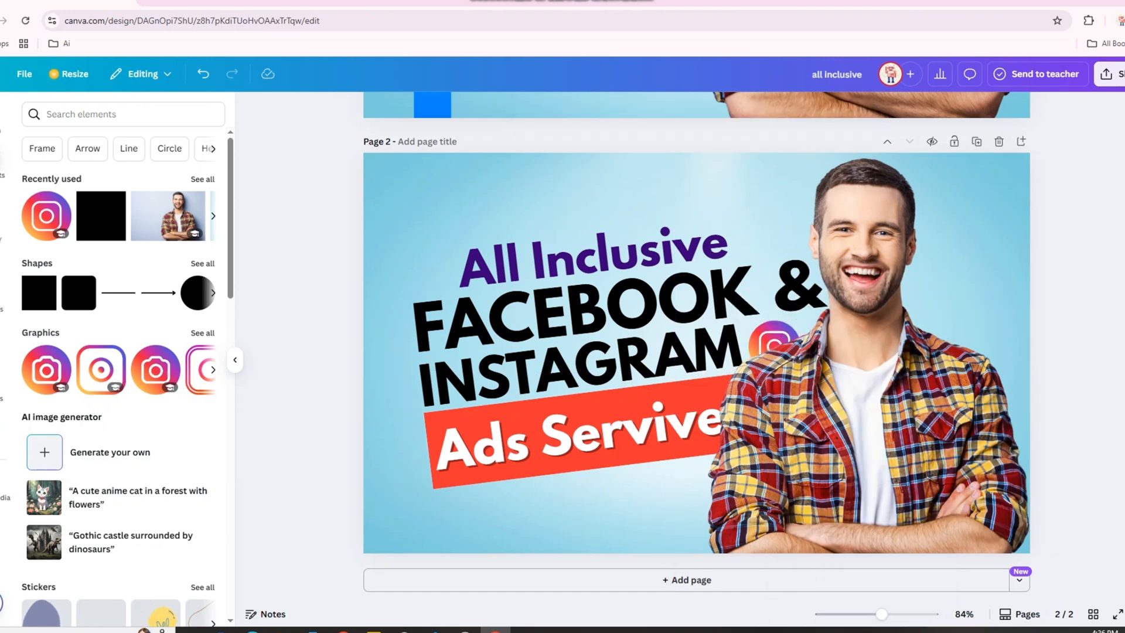
Step: Search the elements for "faceboo", list all matching graphics, and try the teal square Facebook logo on page 2 before removing it
left_click(68, 114)
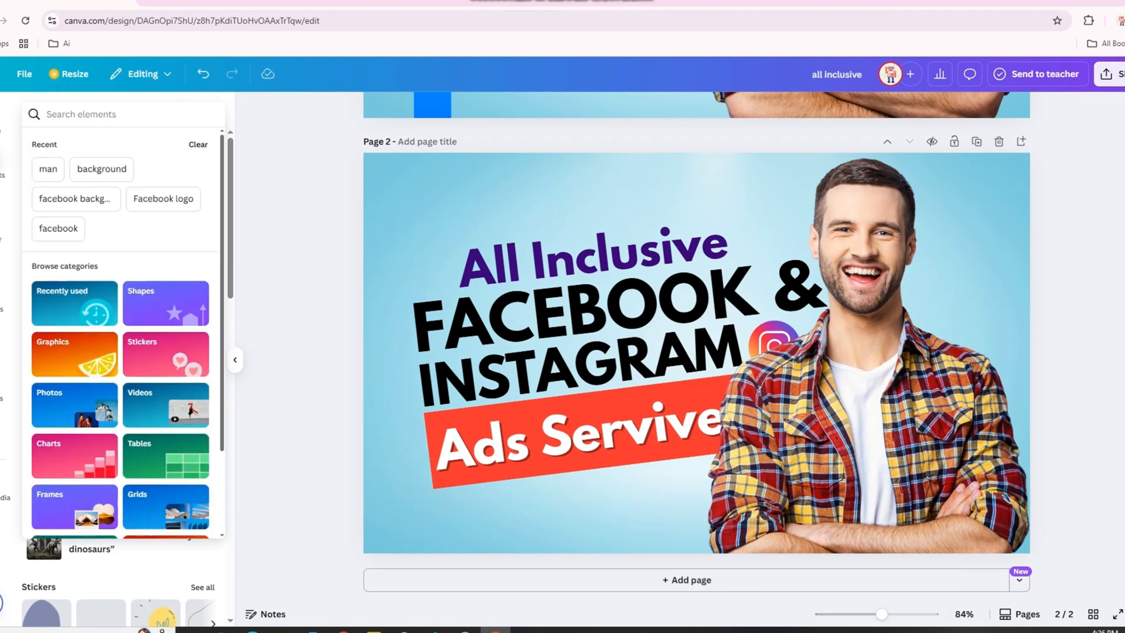
type("faceboo")
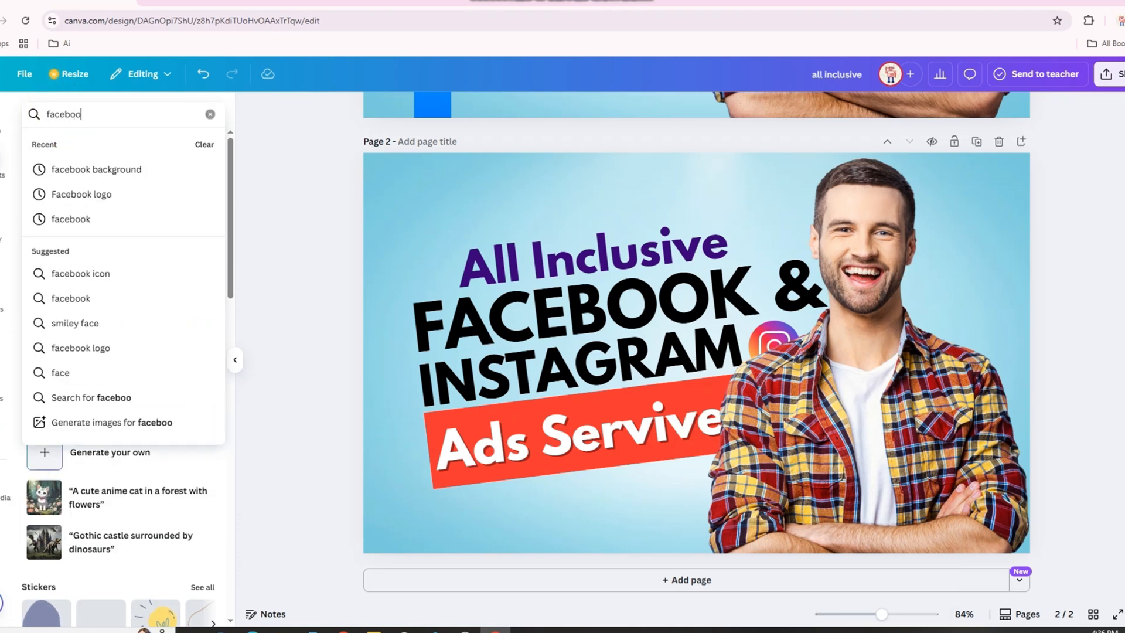
key("Return")
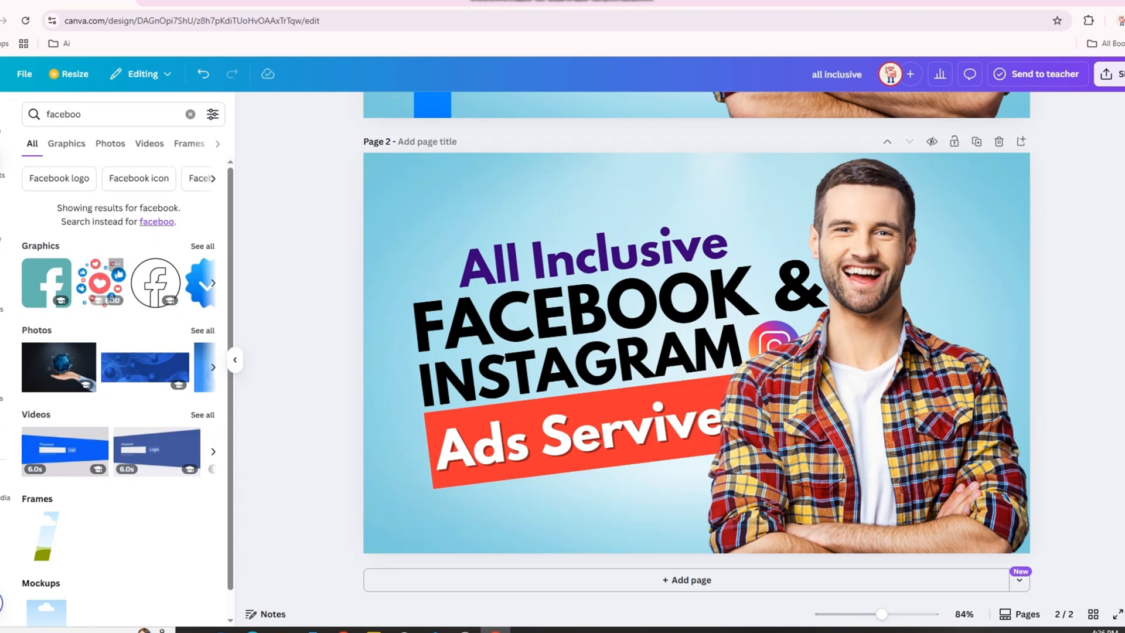
left_click(47, 281)
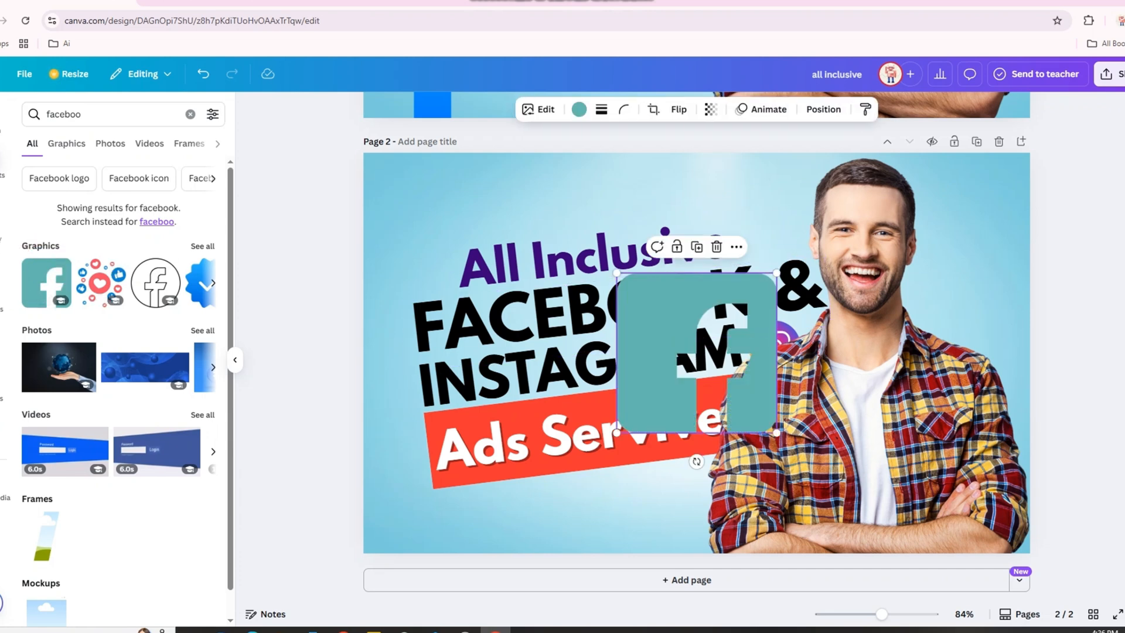
left_click(203, 246)
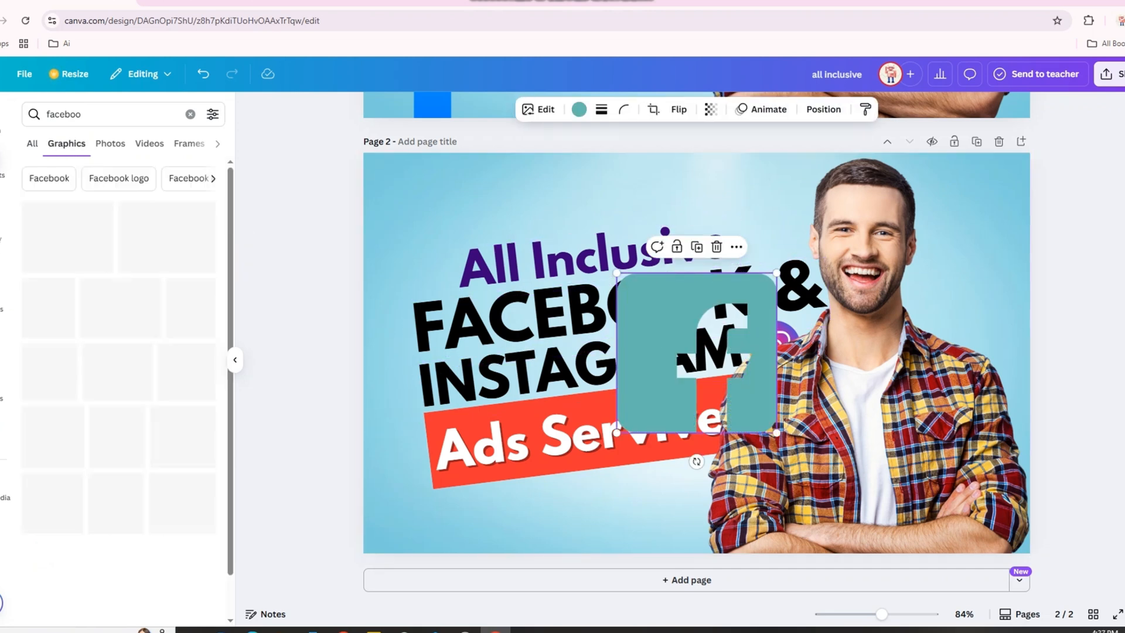
left_click_drag(674, 351, 491, 418)
left_click(534, 313)
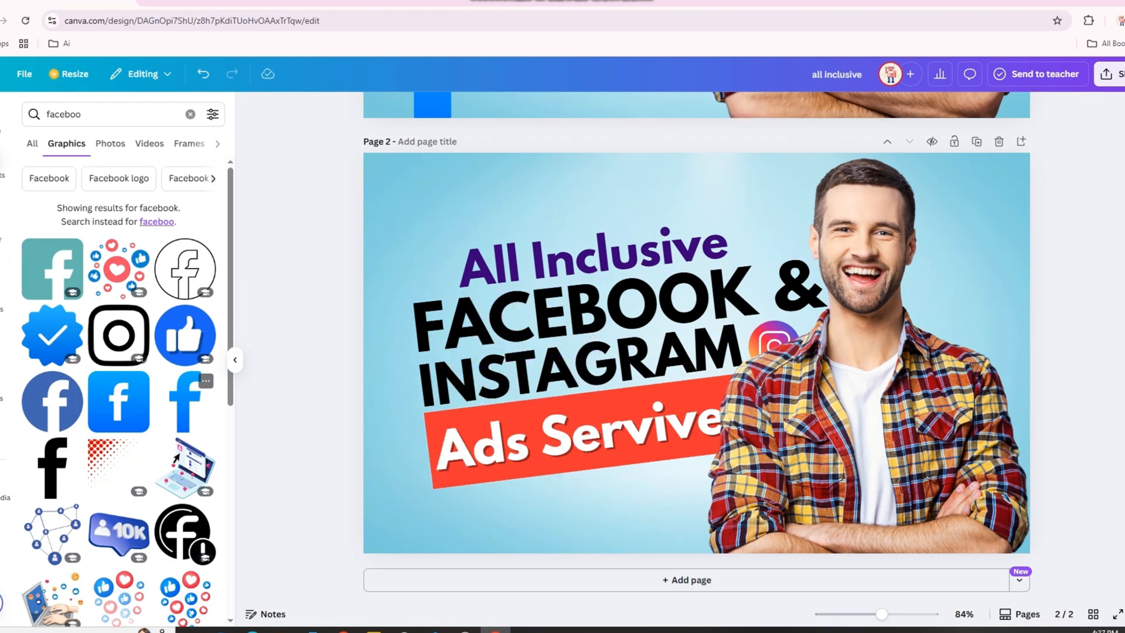
Step: Add the plain blue Facebook "f" graphic to page 2, shrink it and place it in the page's lower-left corner
left_click(187, 404)
left_click_drag(697, 352, 418, 286)
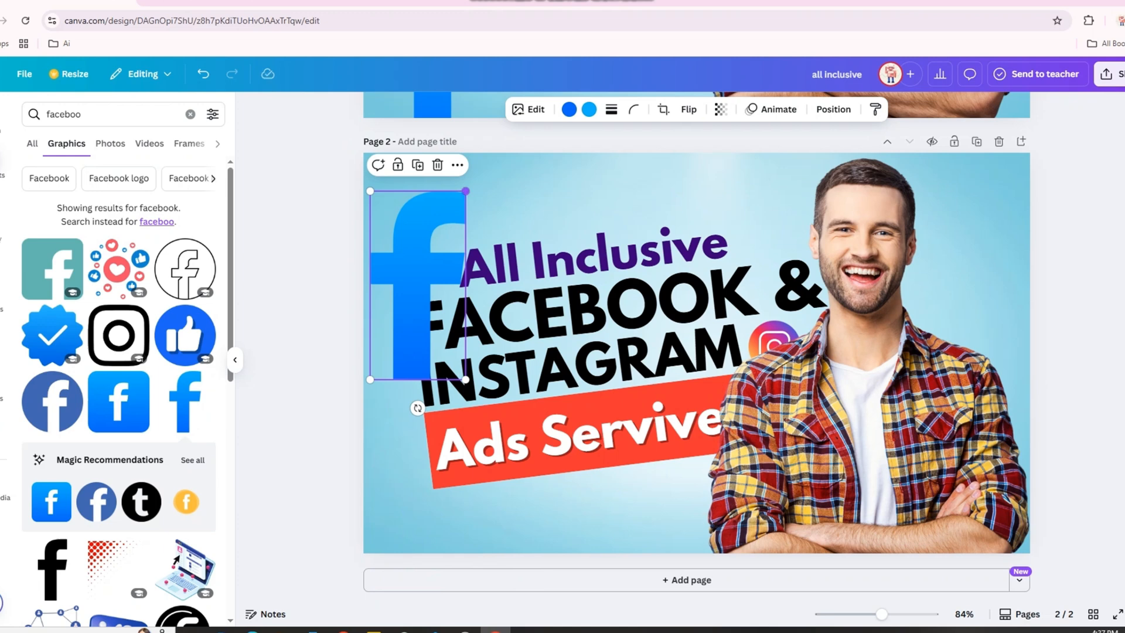
left_click_drag(465, 191, 438, 269)
left_click_drag(407, 218, 403, 553)
left_click(502, 215)
left_click_drag(432, 489, 419, 515)
left_click_drag(402, 542, 408, 517)
left_click(510, 508)
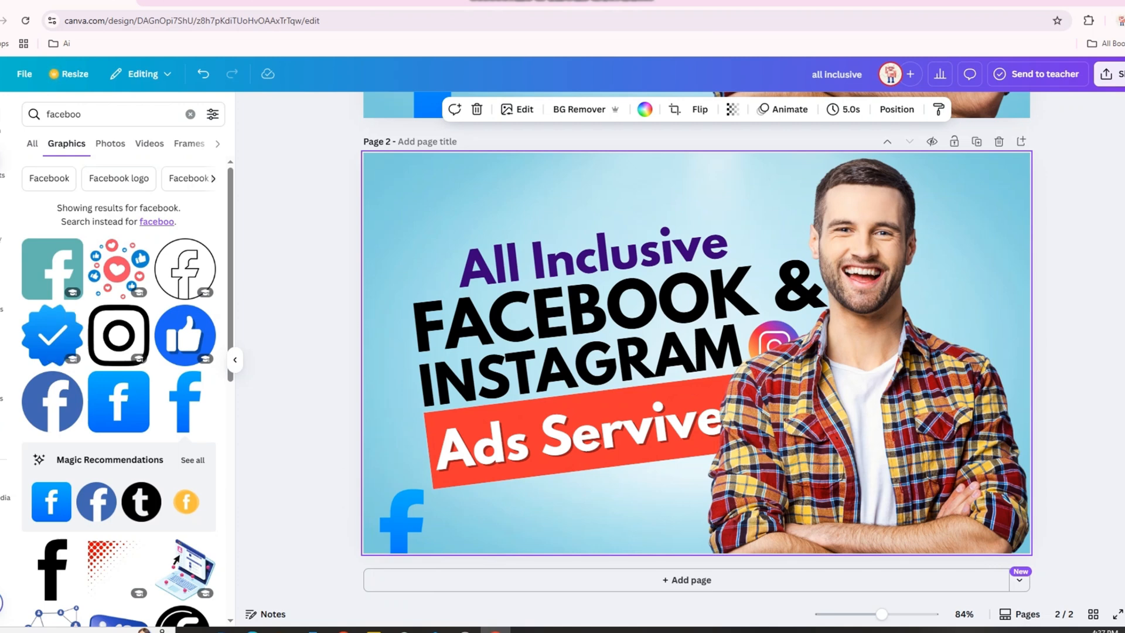
Step: Search the graphics for "sape." and try the pale blue gradient blob over page 2's upper-left corner
left_click(64, 114)
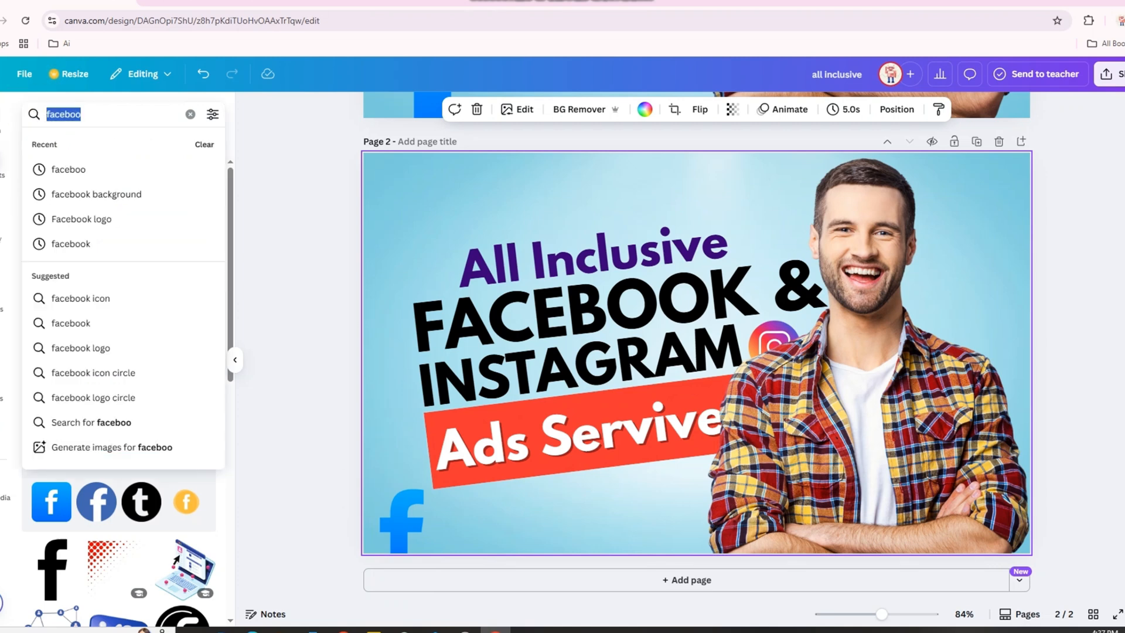
key("BackSpace")
type("sape.")
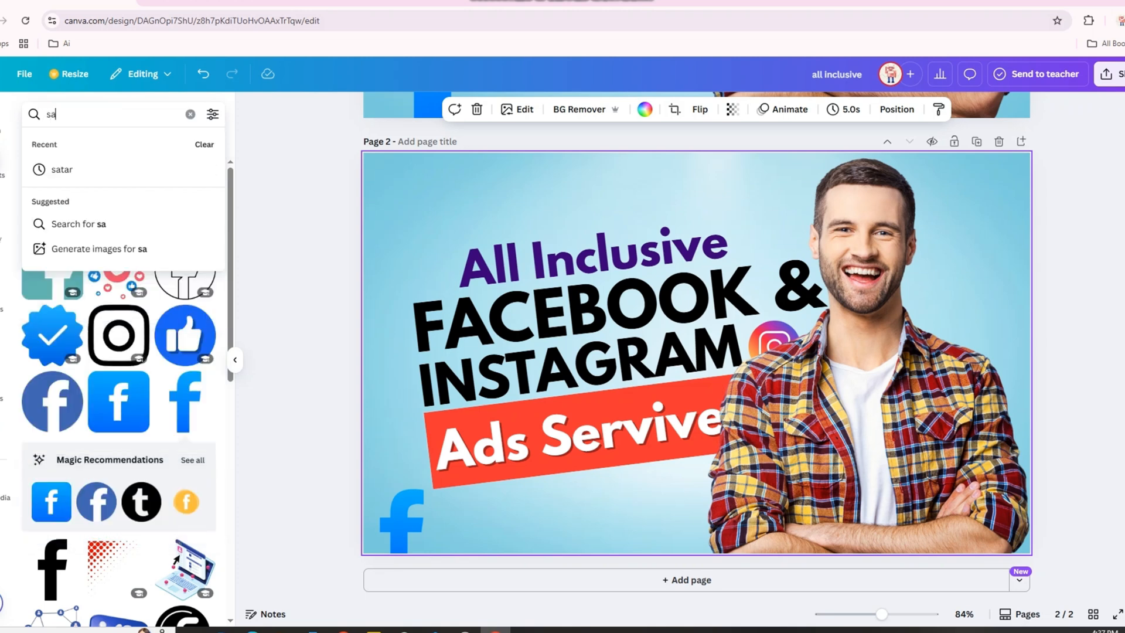
key("Return")
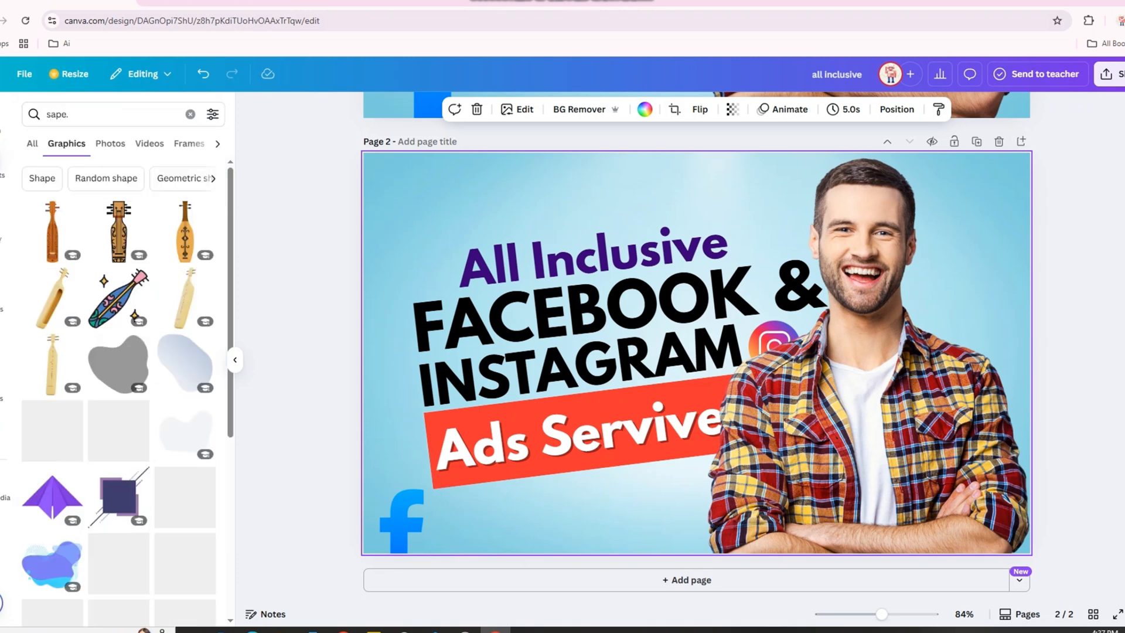
left_click(68, 115)
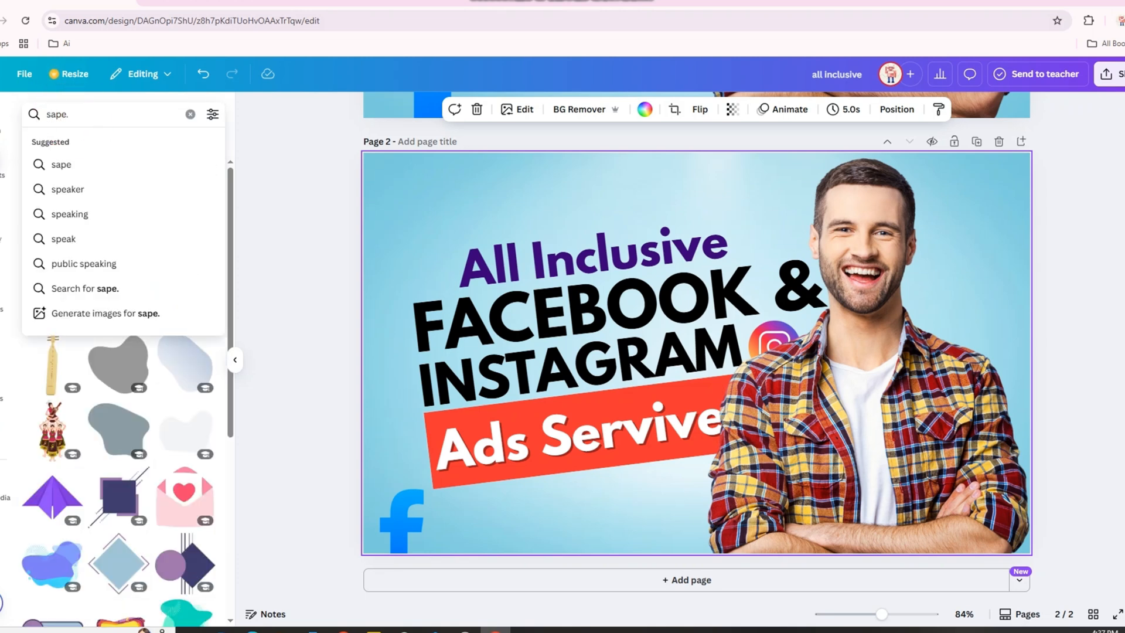
left_click(187, 365)
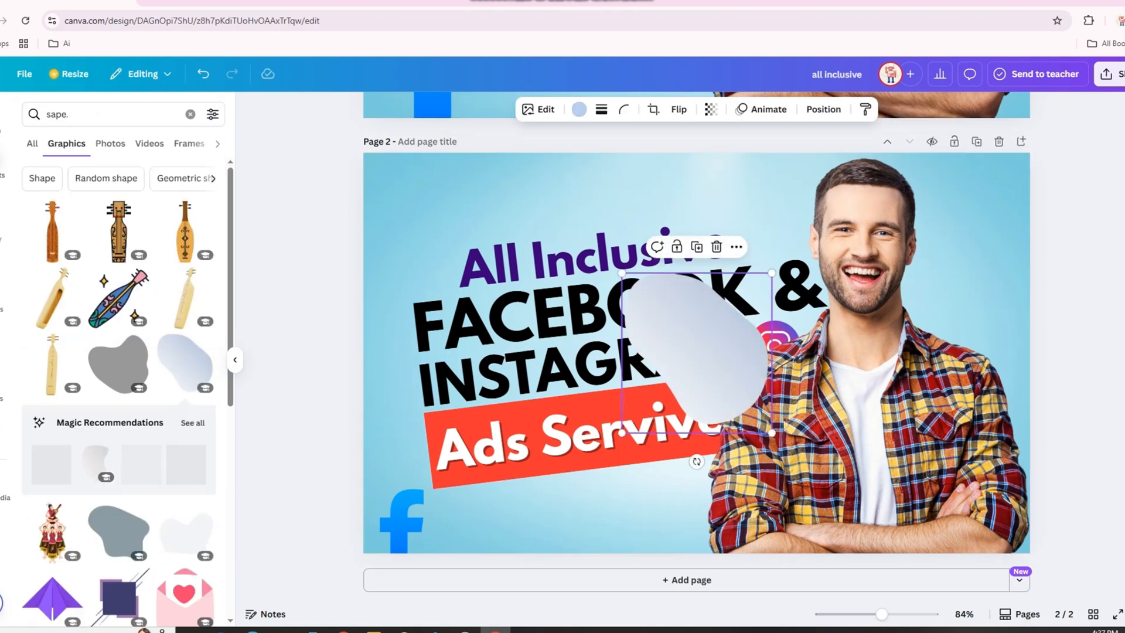
left_click_drag(697, 352, 402, 158)
Step: Try recoloring the pale gradient blob, move it down beside the headings and delete it
left_click(579, 109)
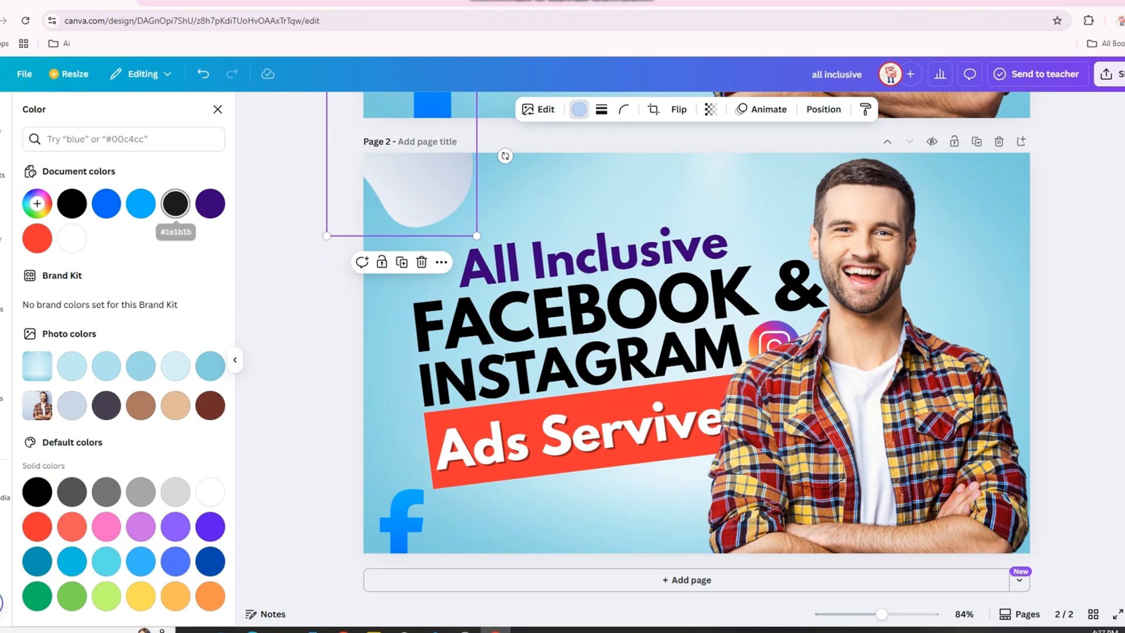
left_click(141, 203)
left_click(557, 181)
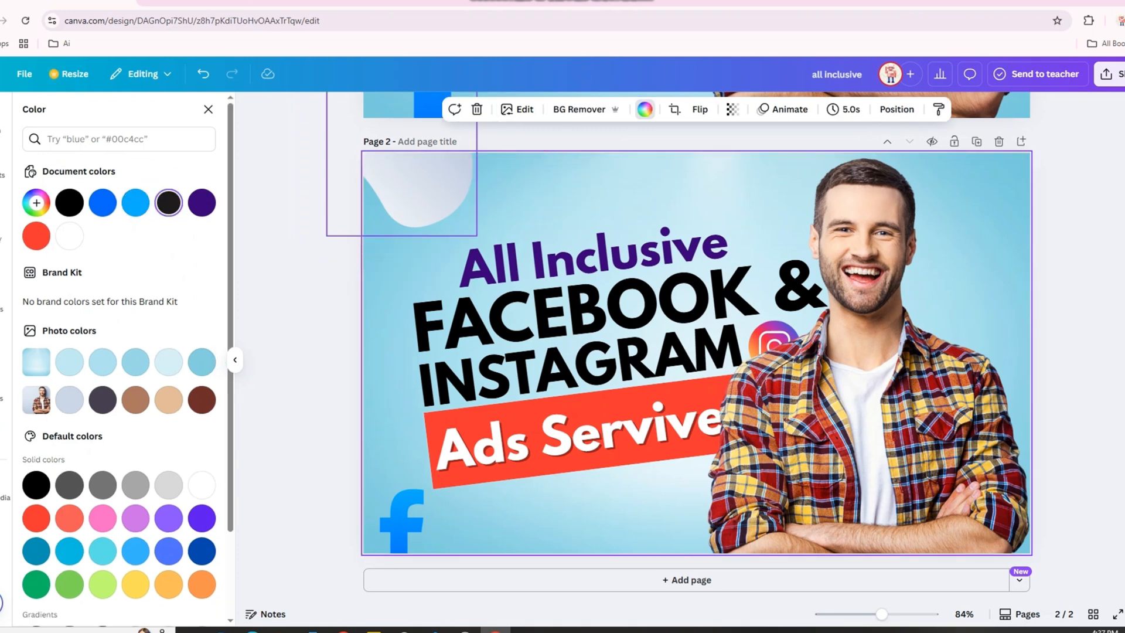
left_click(419, 188)
left_click_drag(419, 188, 425, 271)
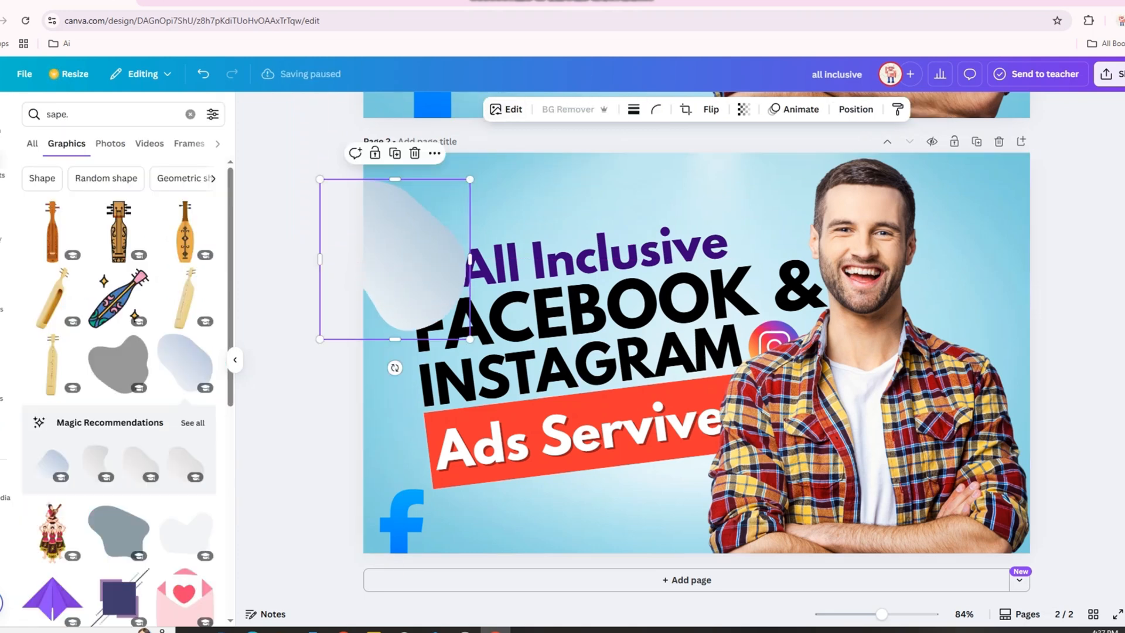
left_click(416, 151)
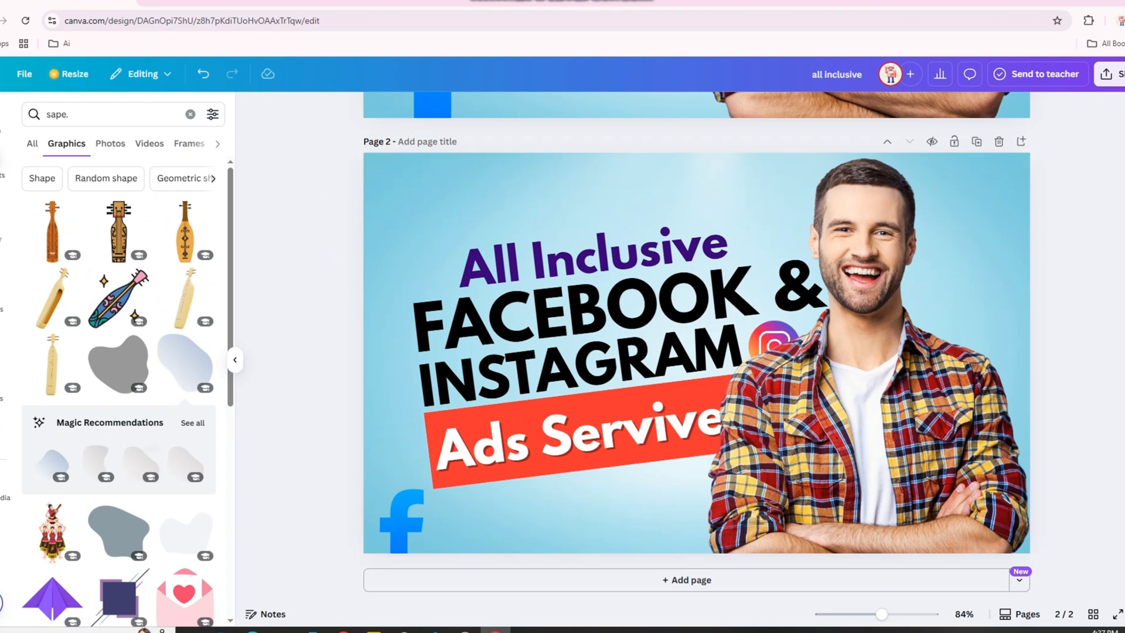
Step: Try the gray-blue blob graphic on page 2, placed partly off the page's upper-left corner
left_click(118, 363)
left_click_drag(645, 328, 518, 304)
left_click_drag(729, 133, 512, 316)
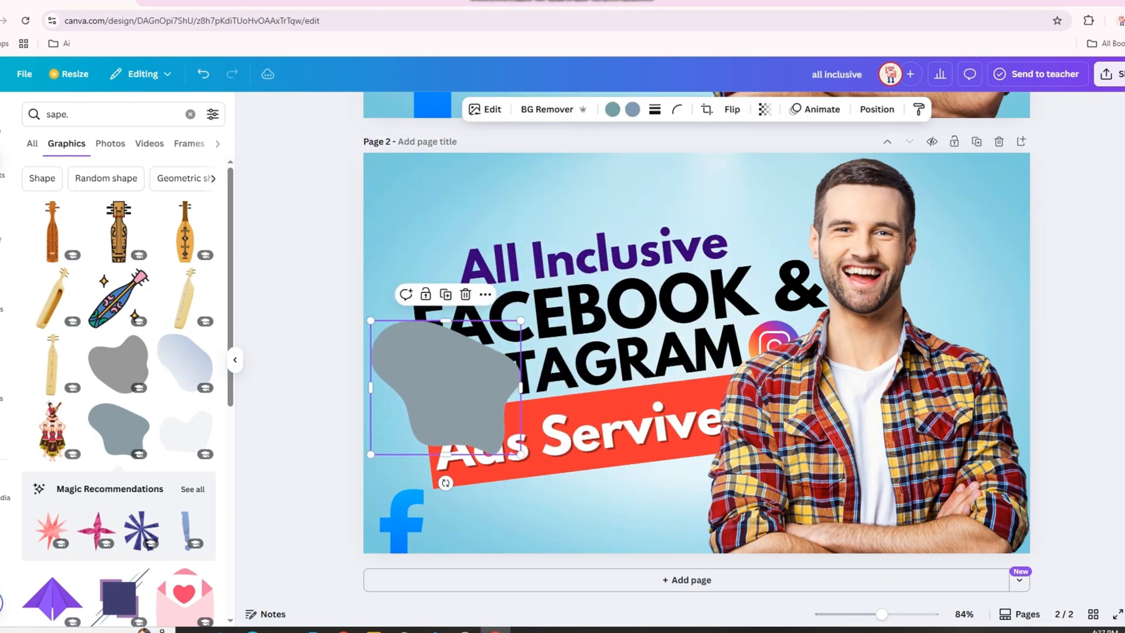
left_click_drag(441, 386, 387, 144)
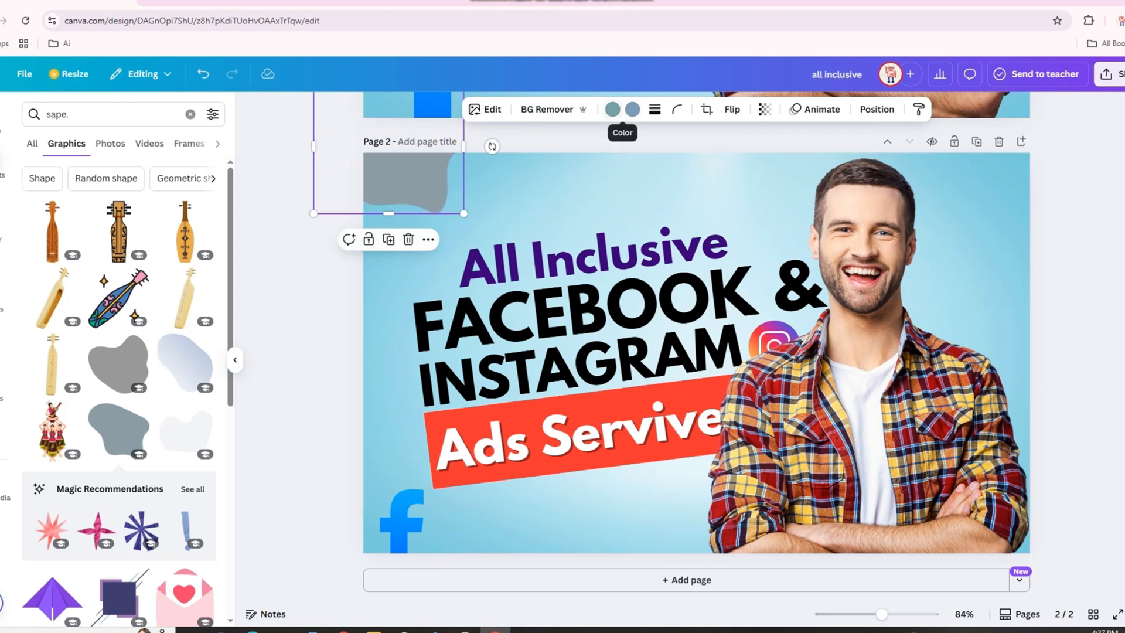
Step: Set the corner blob's first color to light blue and its second color to near-black #1e1b1b
left_click(612, 109)
left_click(135, 202)
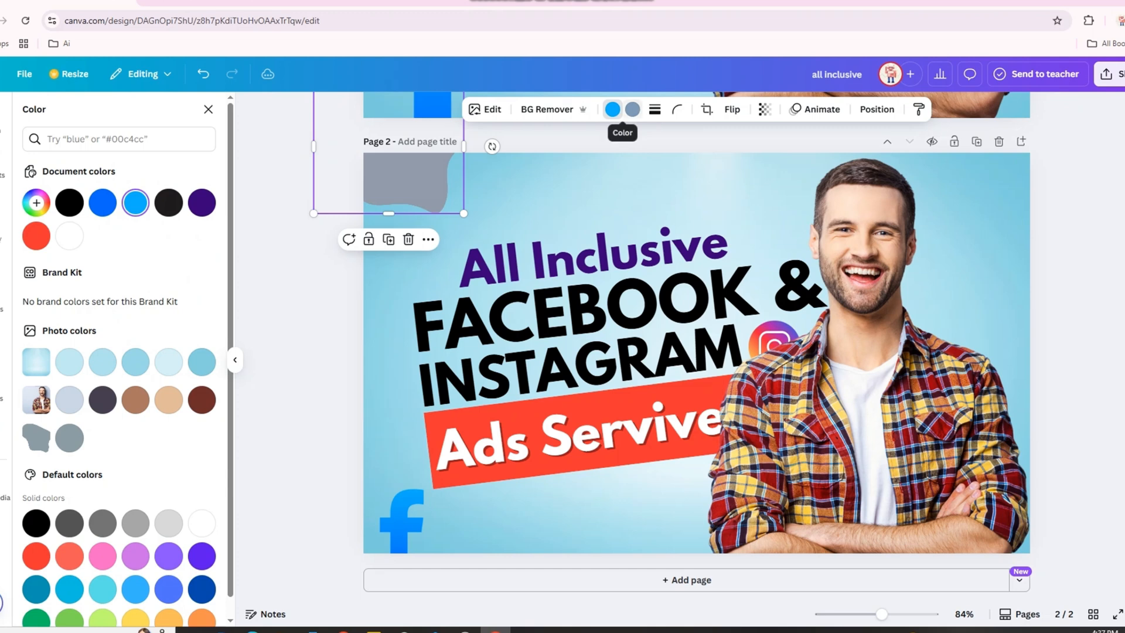
left_click(633, 109)
left_click(102, 202)
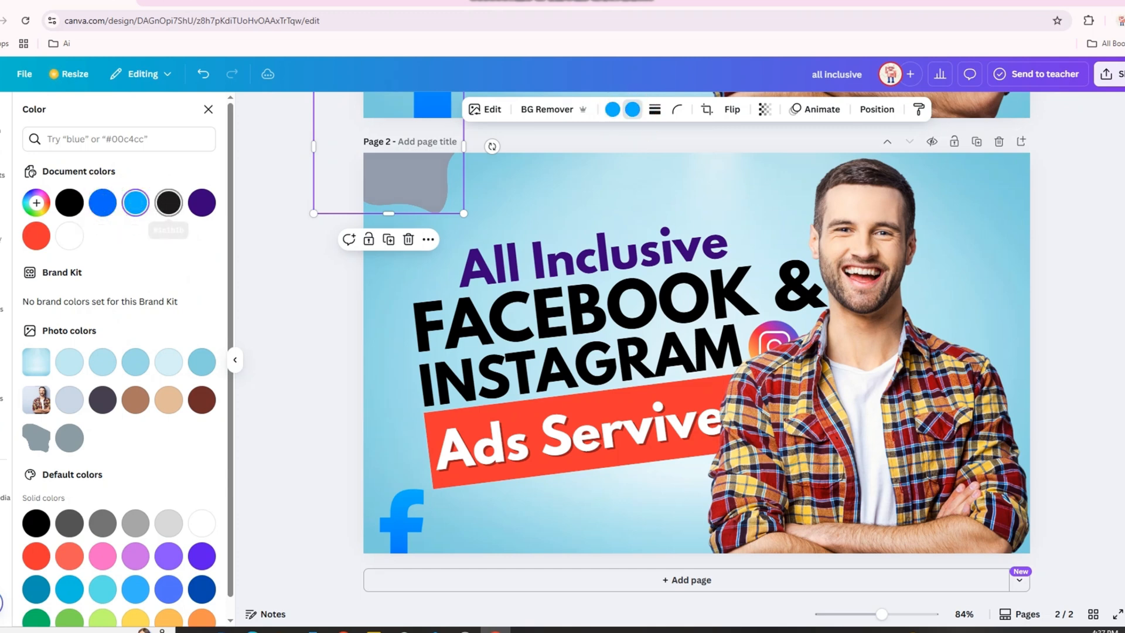
left_click(168, 203)
Step: Try a second blob at page 2's right edge, then delete both it and the corner blob
left_click_drag(411, 175, 1026, 288)
left_click(402, 235)
right_click(1058, 274)
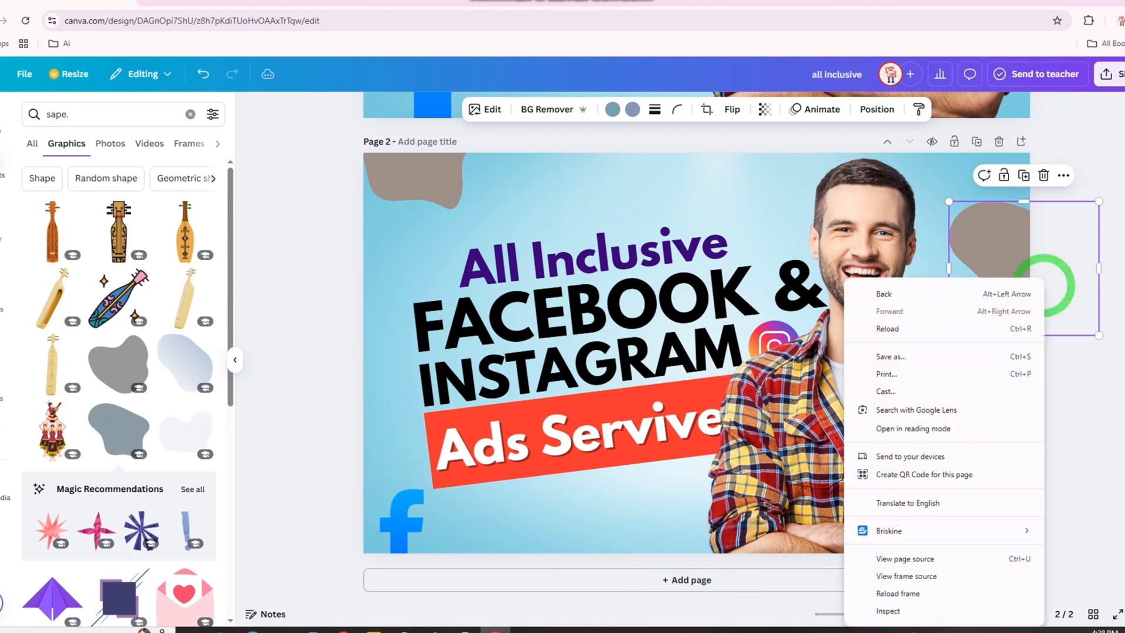
key("Escape")
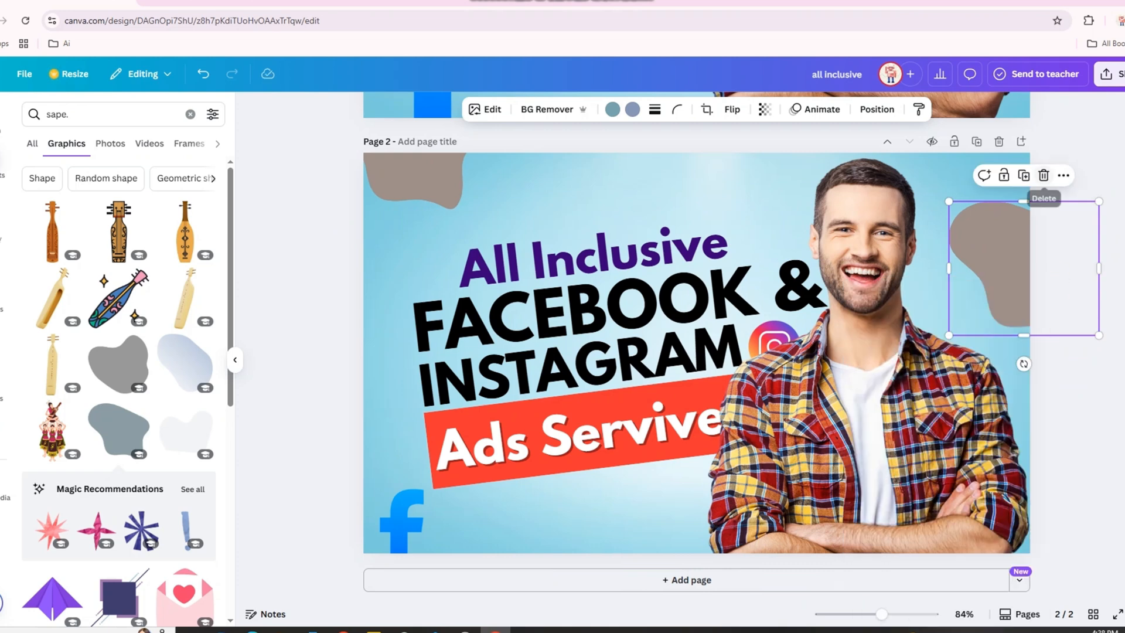
left_click(1044, 175)
left_click(418, 176)
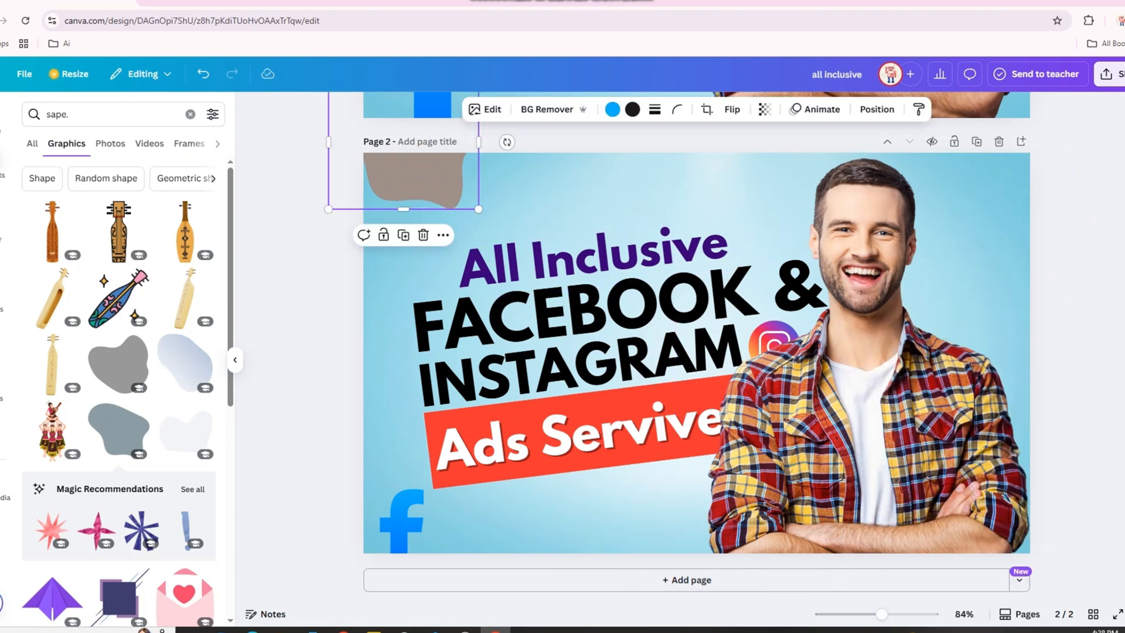
left_click(423, 235)
key("ctrl+z")
left_click(423, 235)
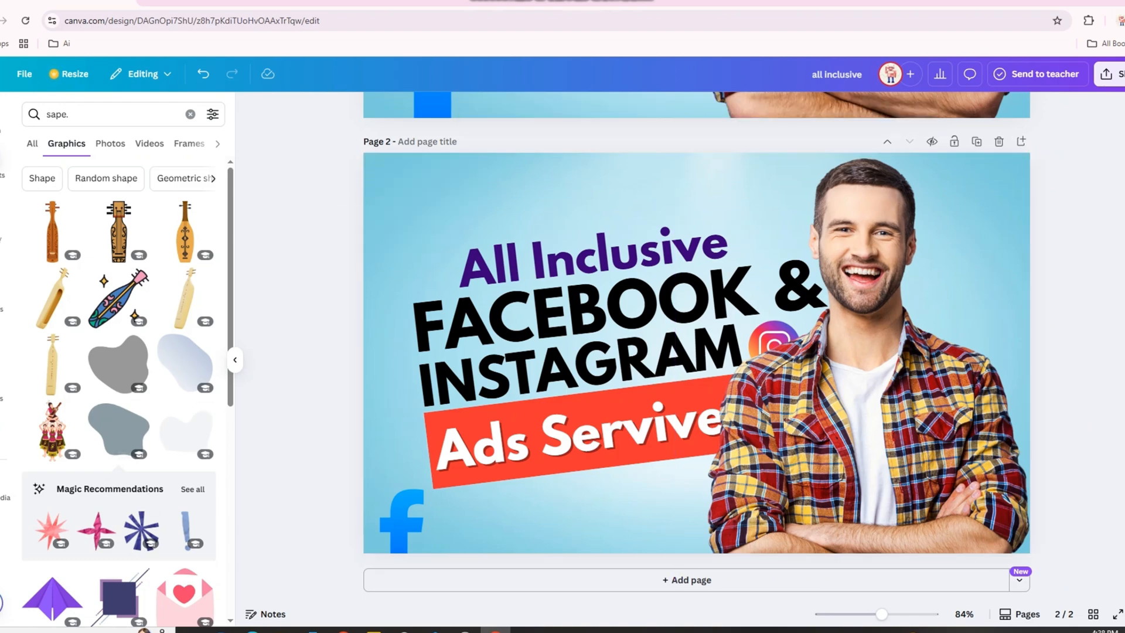
Step: Add a new page 3 after page 2 and insert an uppercase heading reading "ANALITIC"
scroll(696, 352, "up", 5)
scroll(697, 352, "down", 5)
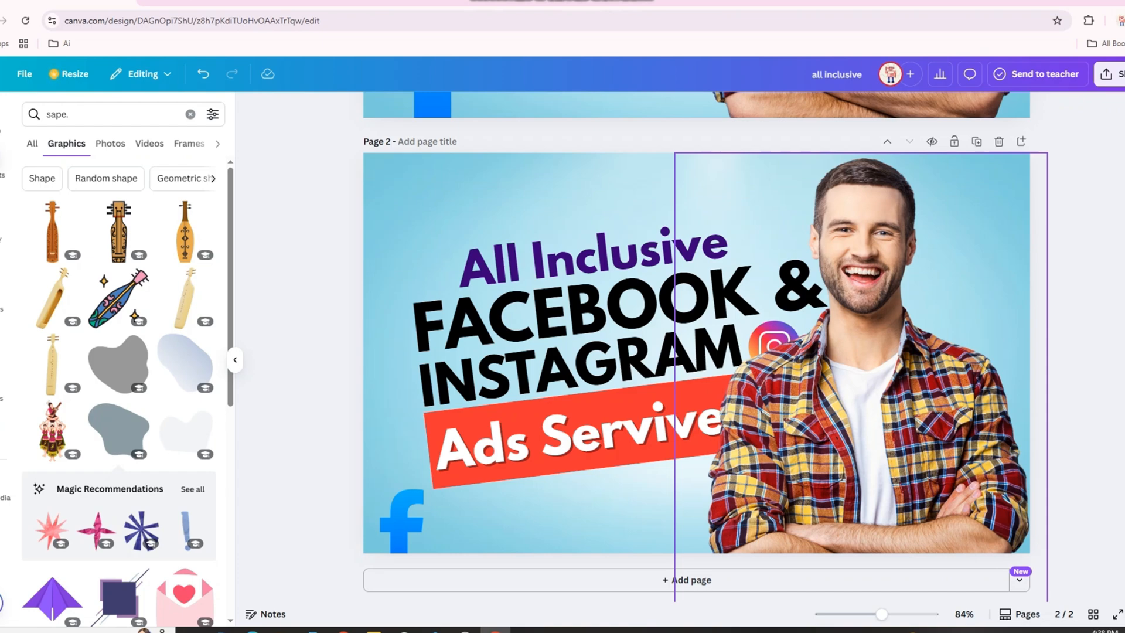
left_click(679, 580)
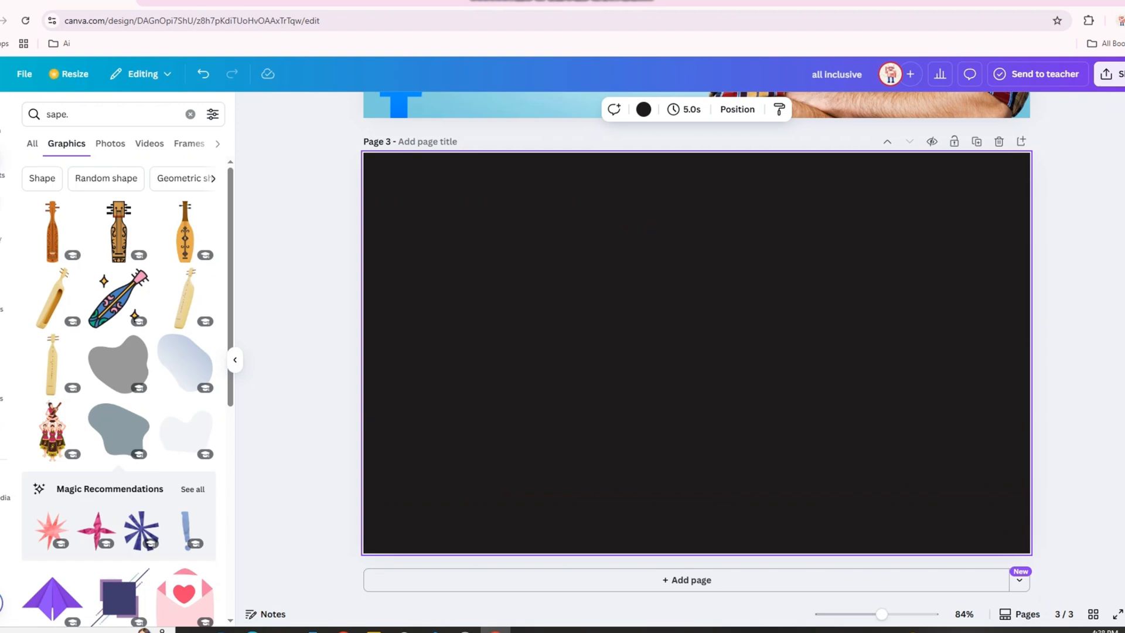
left_click(5, 208)
left_click(85, 258)
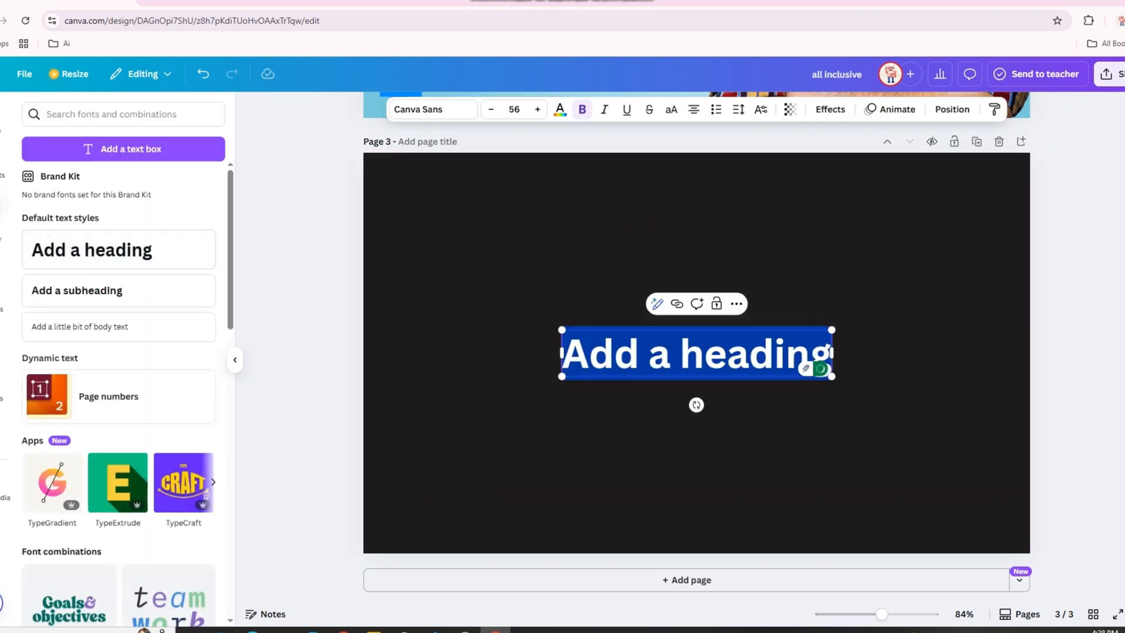
type("analitic")
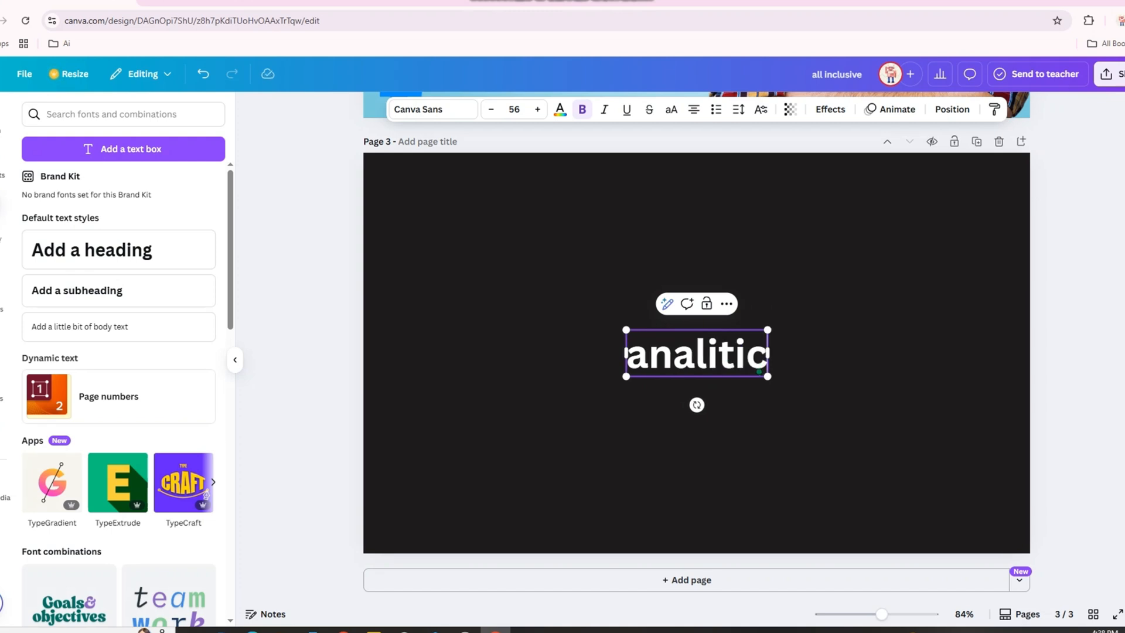
left_click(858, 339)
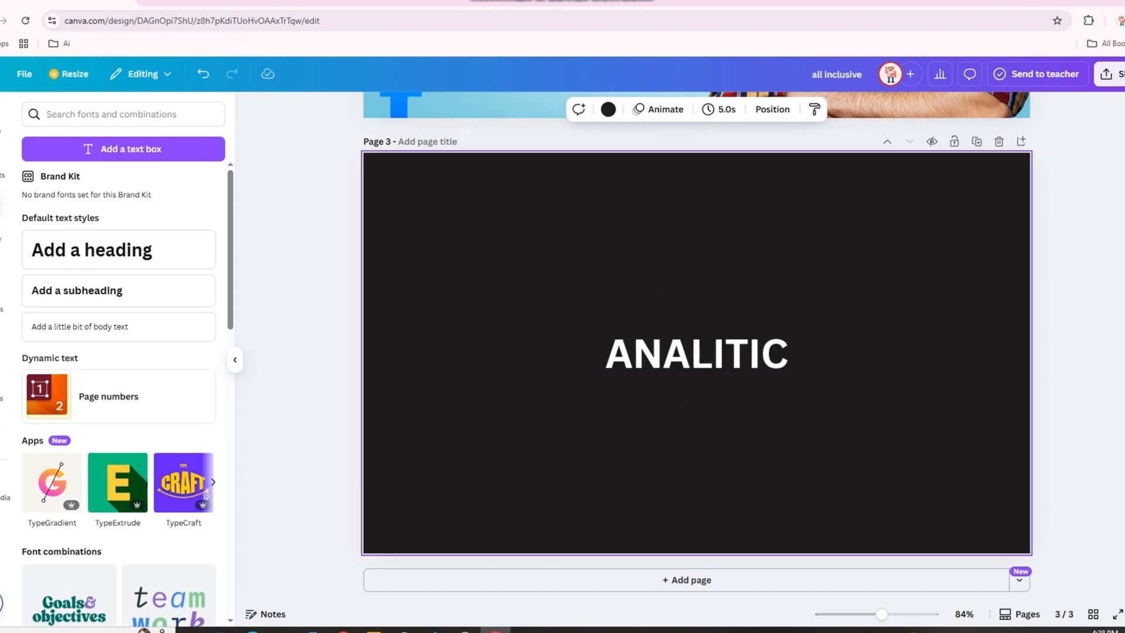
Step: Move the "ANALITIC" heading up to near the top of page 3, keeping it horizontally centered
left_click(678, 358)
left_click_drag(678, 358, 680, 219)
left_click(696, 361)
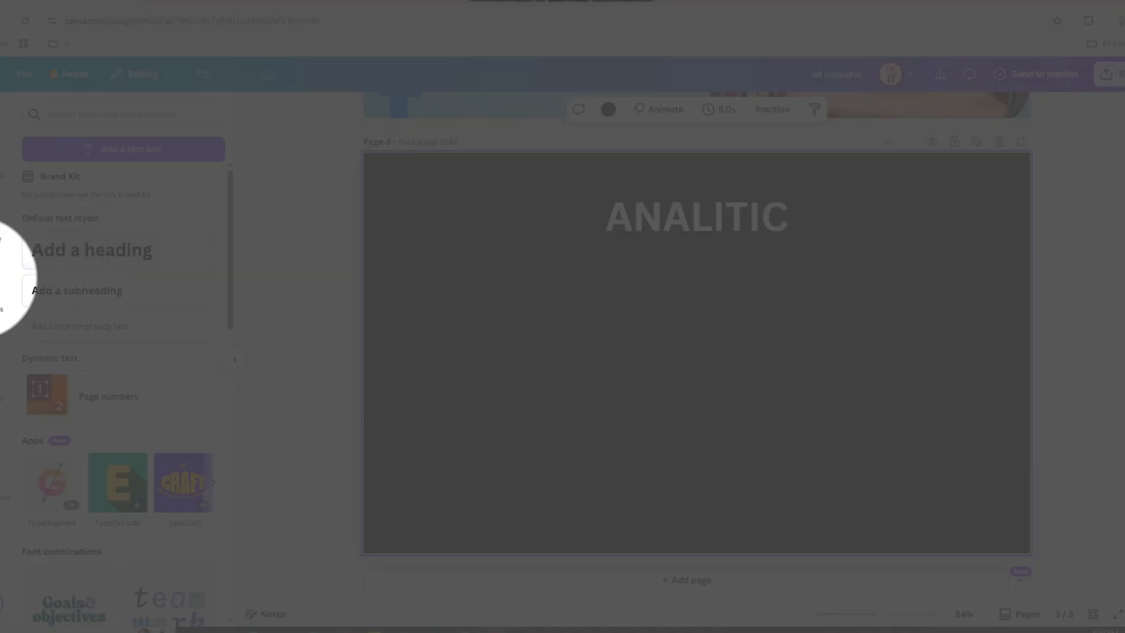
Step: Upload the campaign-breakdown-by-placement, facebook-ads-dashboard (1) and facebook-ads-results-800 (1) files from the Downloads folder
left_click(0, 284)
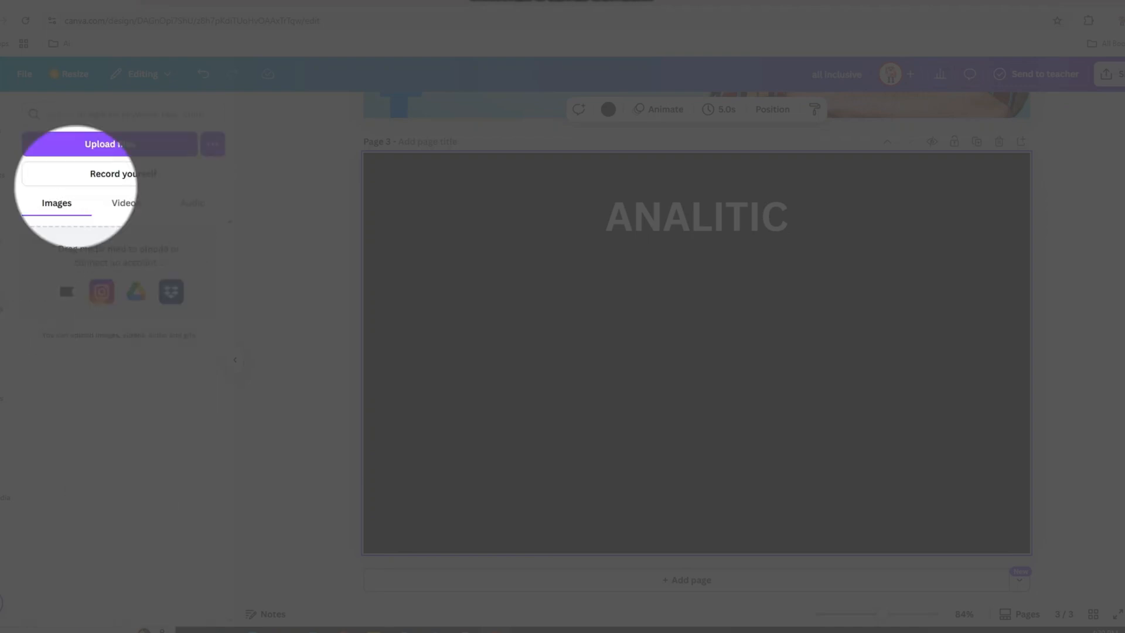
left_click(109, 144)
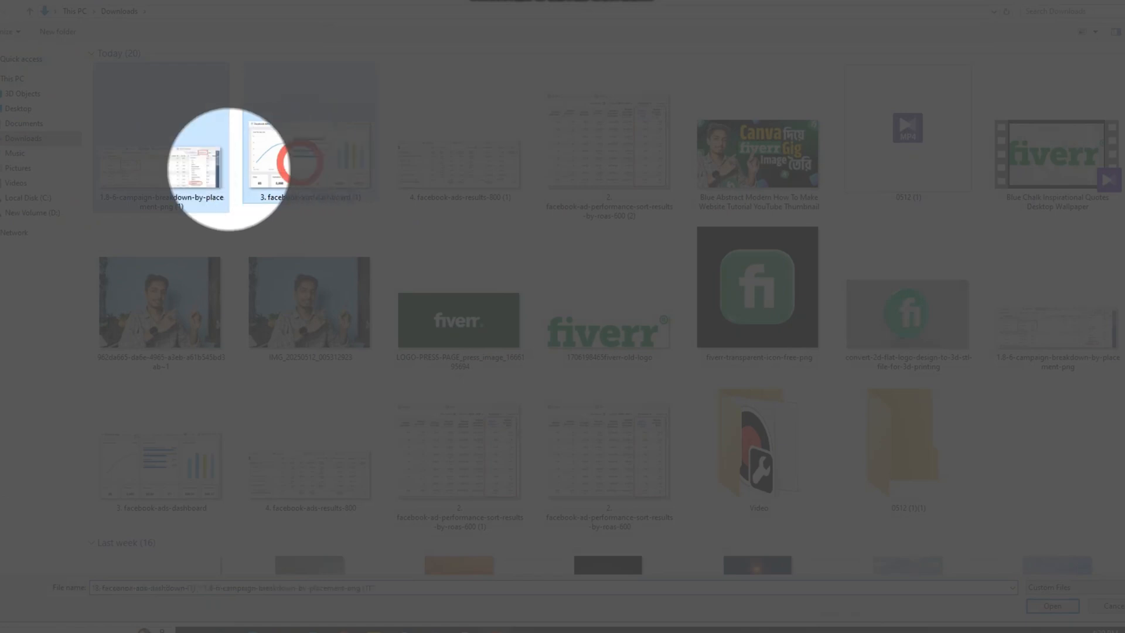
left_click(446, 170)
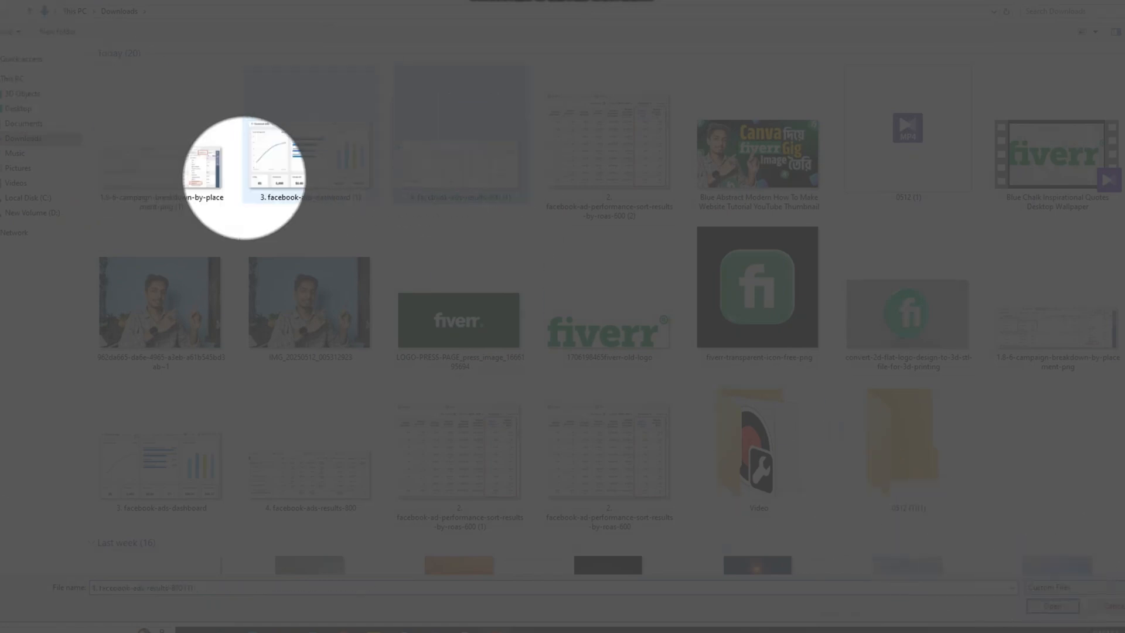
left_click(297, 171, "ctrl")
left_click(159, 161, "ctrl")
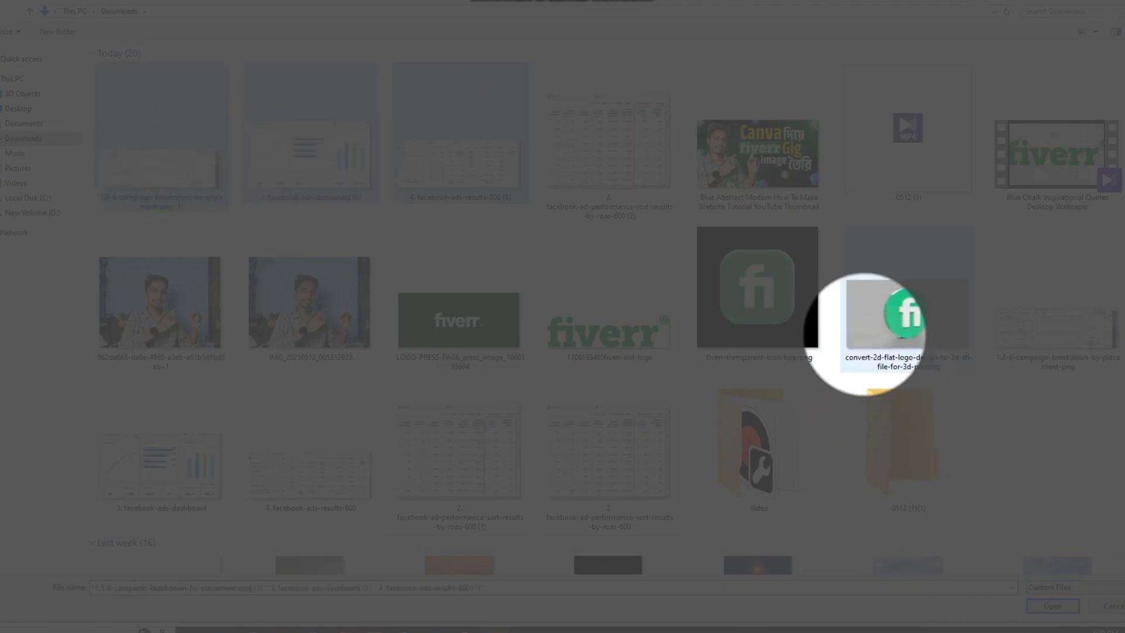
left_click(1052, 606)
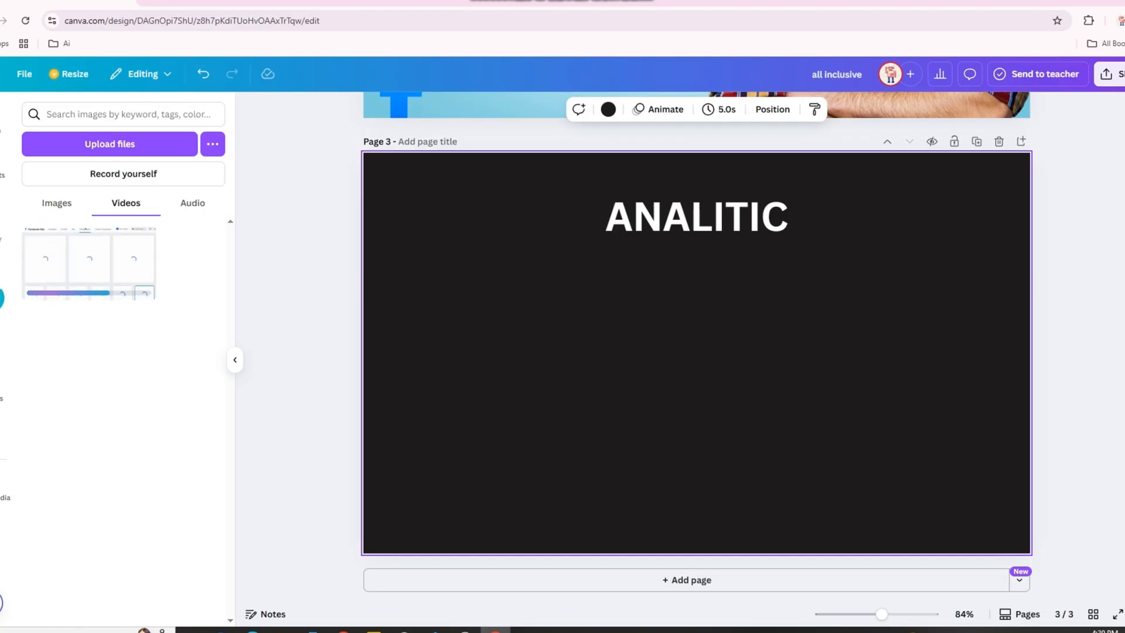
Step: Insert the uploaded Facebook Ads dashboard GIF on page 3, sized to fill most of the area beneath the "ANALITIC" heading
left_click(82, 264)
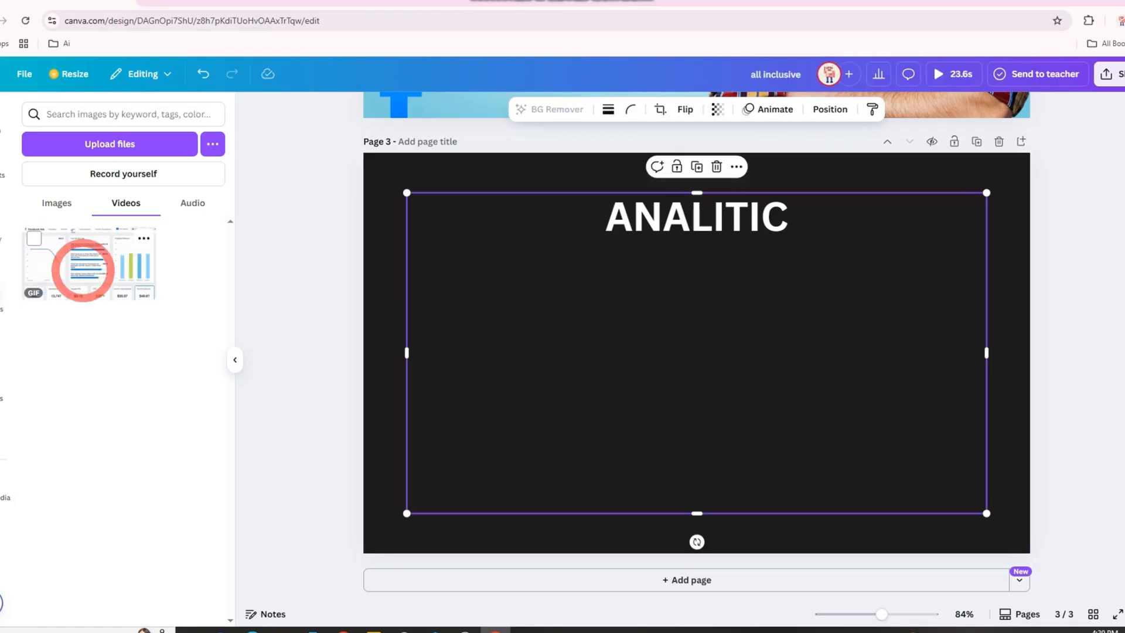
left_click_drag(987, 192, 720, 314)
left_click_drag(561, 400, 562, 362)
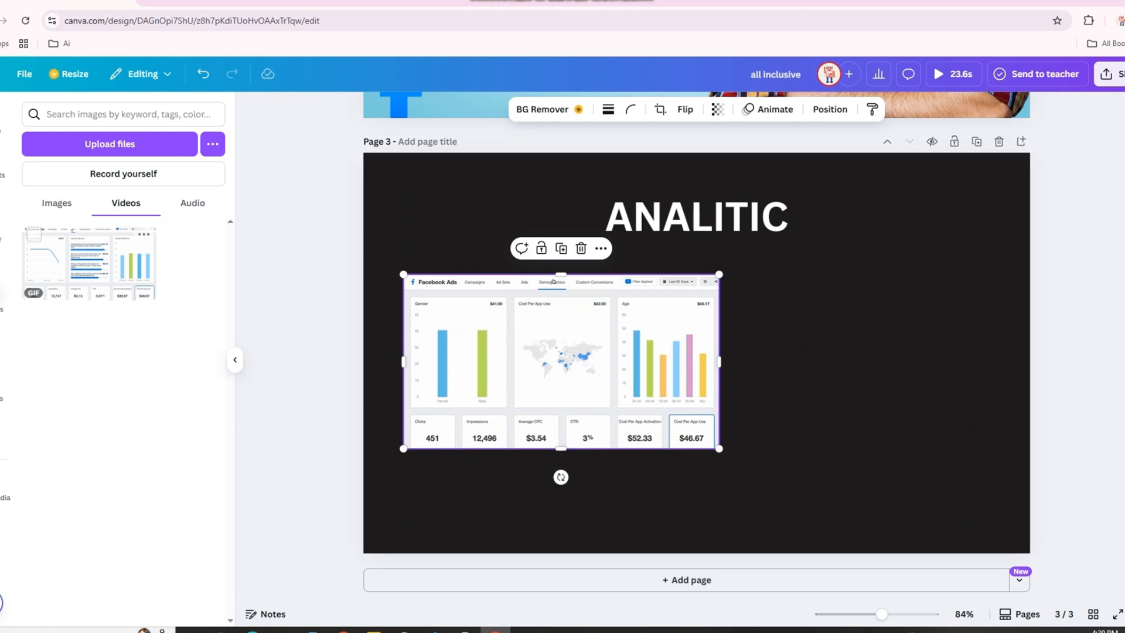
left_click_drag(561, 362, 593, 358)
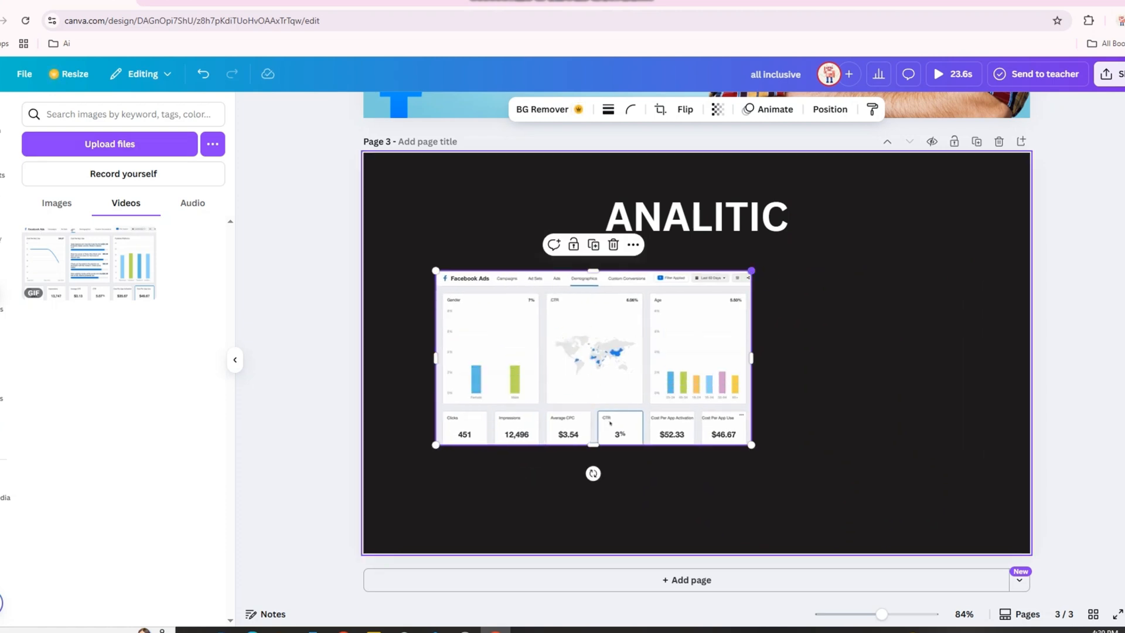
left_click_drag(752, 270, 910, 183)
left_click_drag(673, 313, 687, 383)
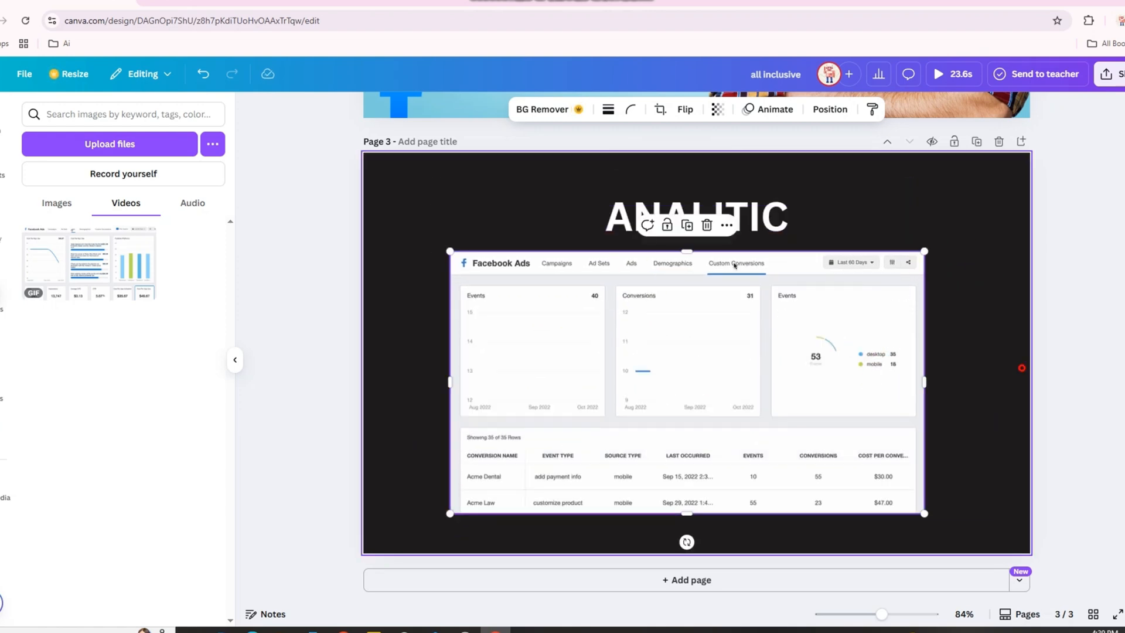
left_click(1022, 367)
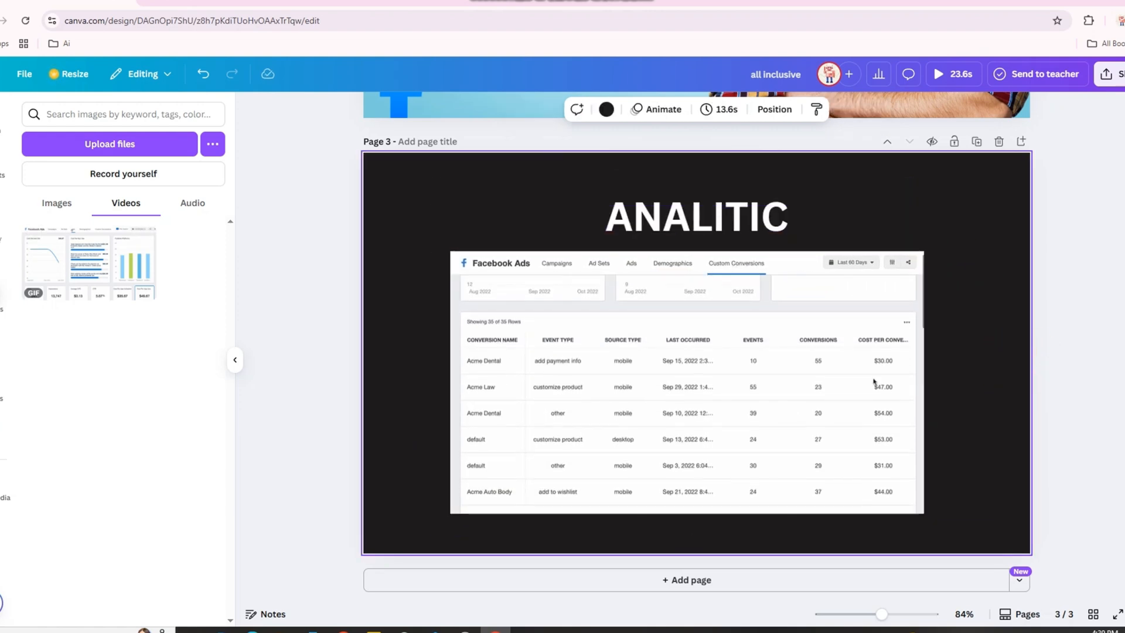
left_click(957, 314)
Step: Review page 3's analytics layout alongside the page 2 thumbnail
scroll(627, 512, "up", 4)
scroll(698, 346, "down", 4)
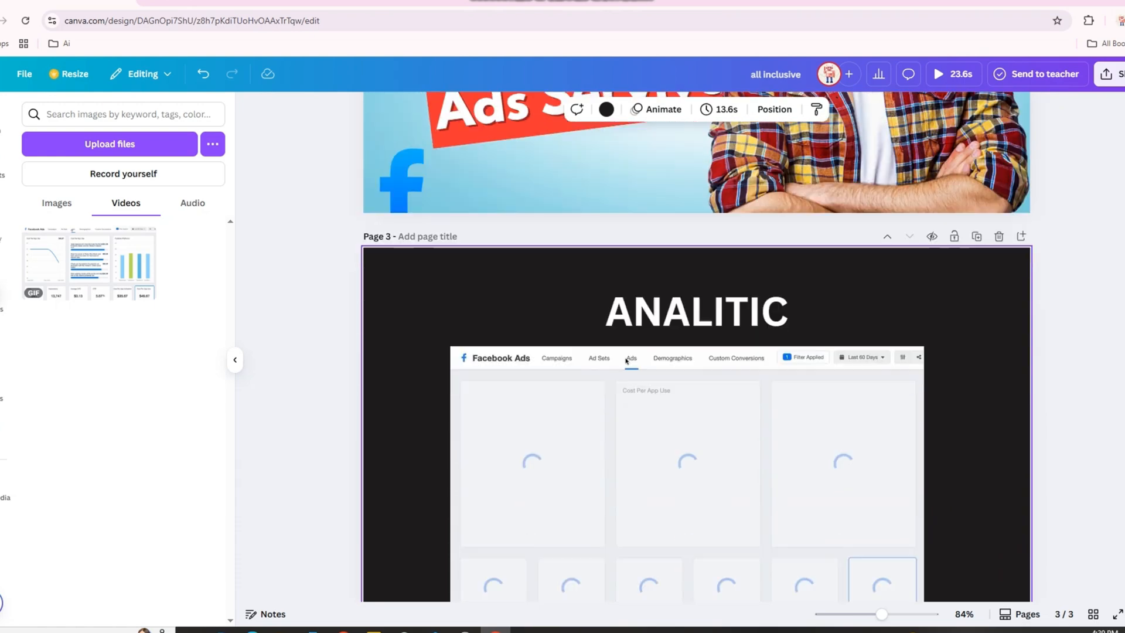
scroll(698, 345, "up", 6)
scroll(674, 262, "up", 4)
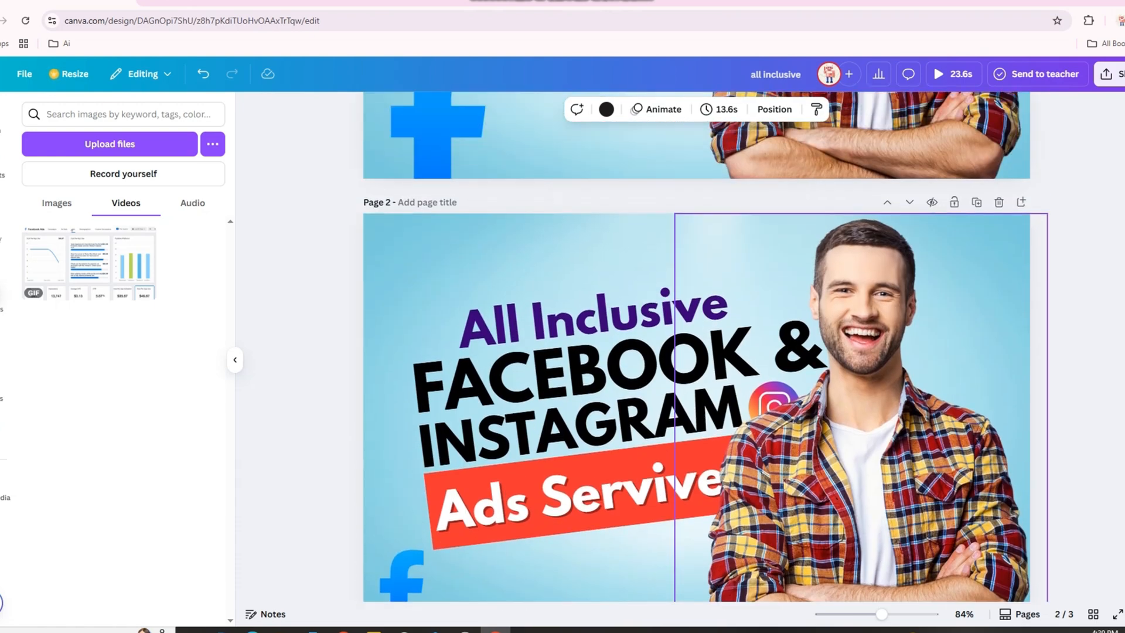
scroll(674, 261, "down", 7)
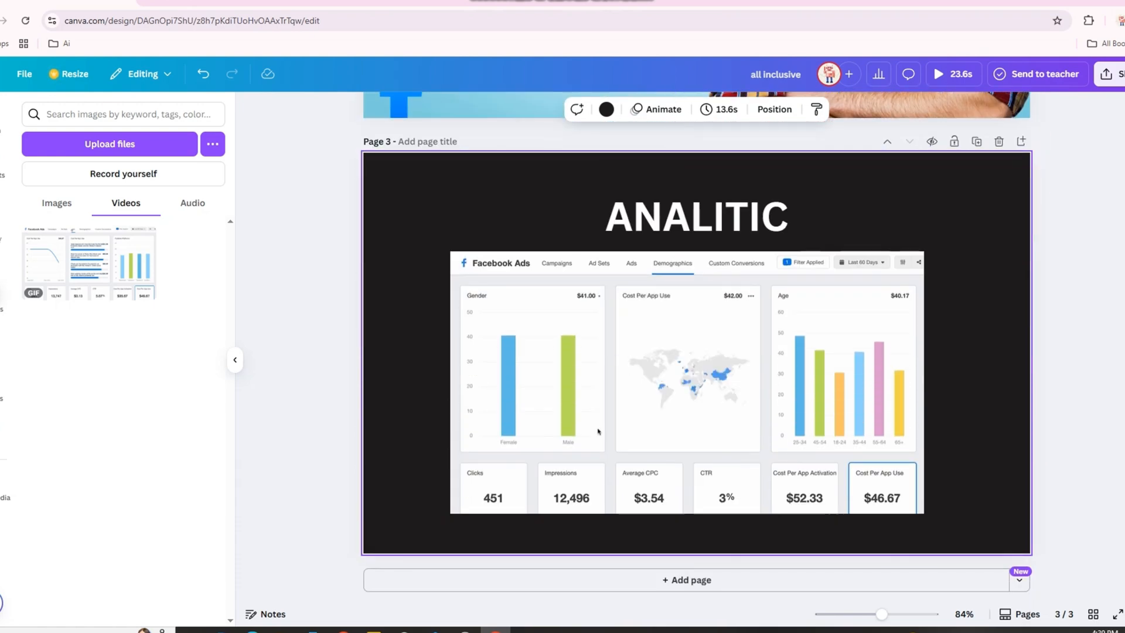
scroll(577, 482, "up", 3)
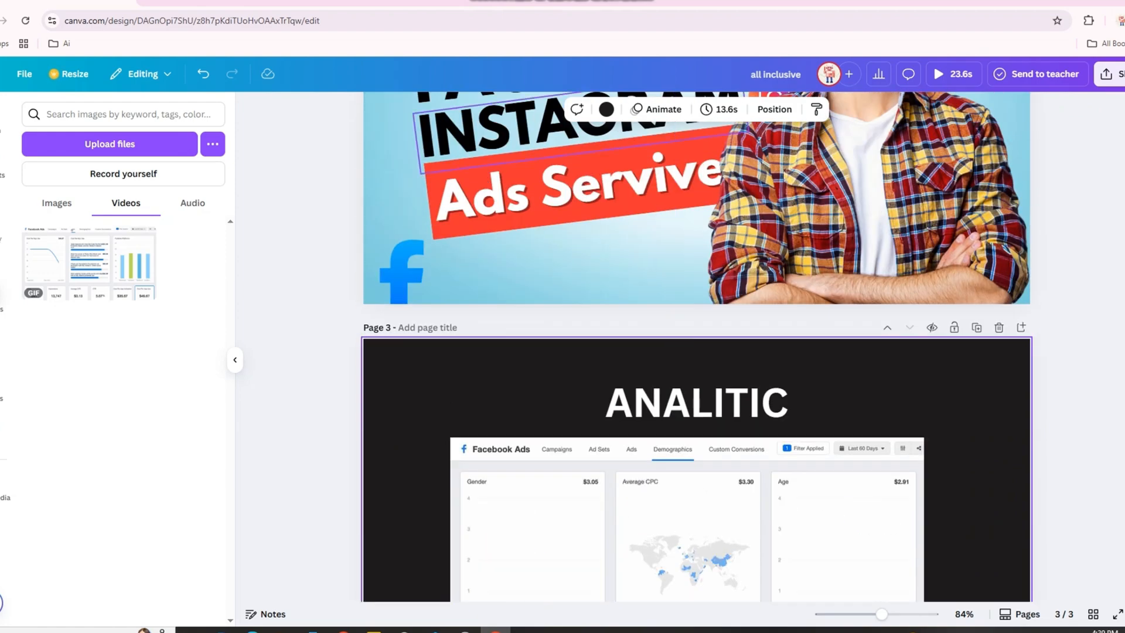
scroll(578, 482, "up", 3)
scroll(697, 346, "down", 5)
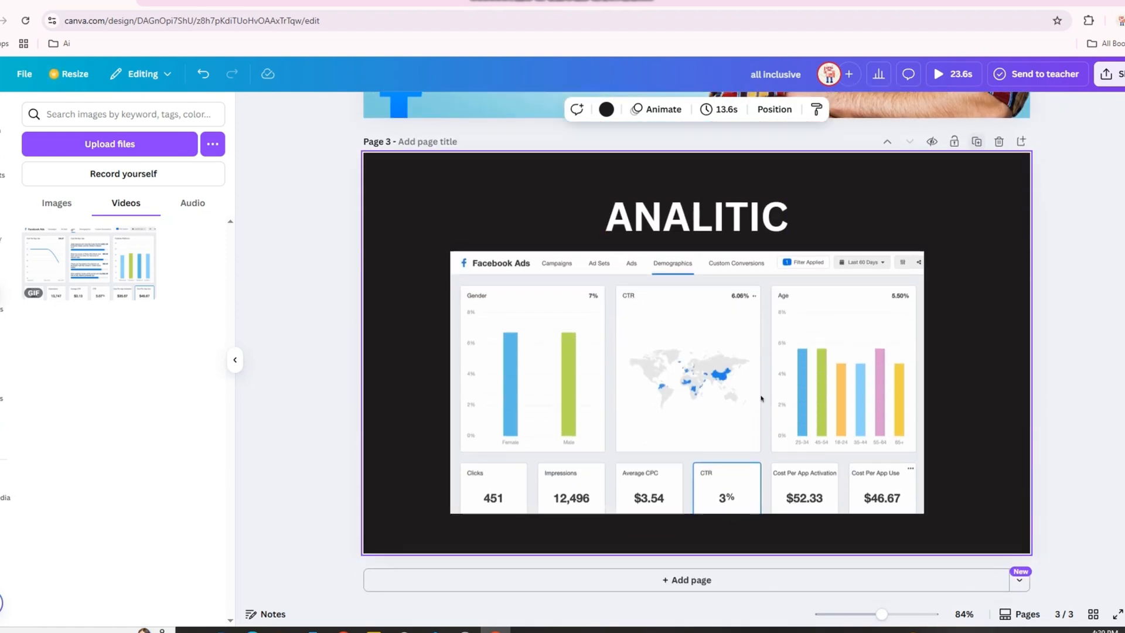
Step: Duplicate page 3 and upload the facebook-ads-results-800 (1) image from the Downloads folder
left_click(977, 138)
scroll(627, 438, "down", 3)
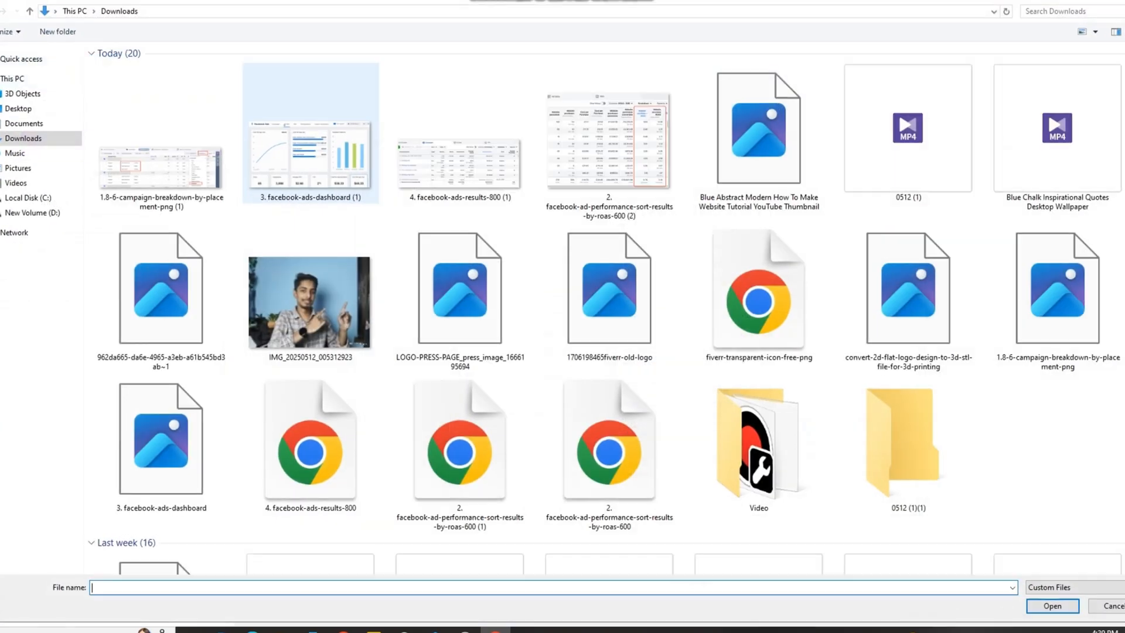
left_click(460, 152)
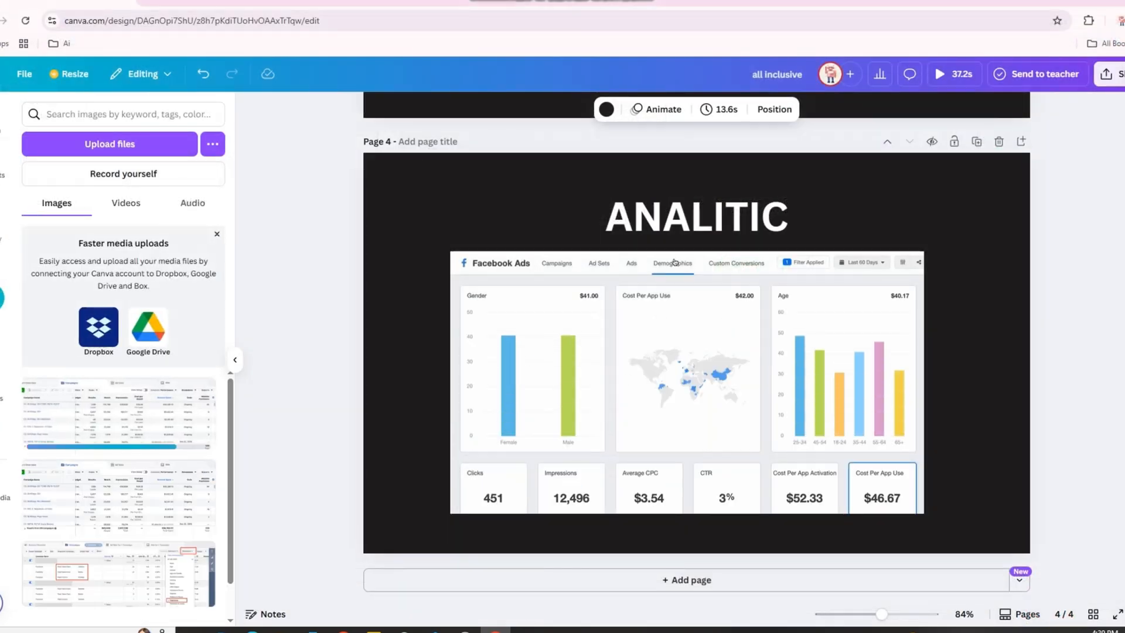
Step: Replace the dashboard GIF on page 4 with the uploaded campaign results table image, placed beneath the "ANALITIC" heading
left_click(674, 263)
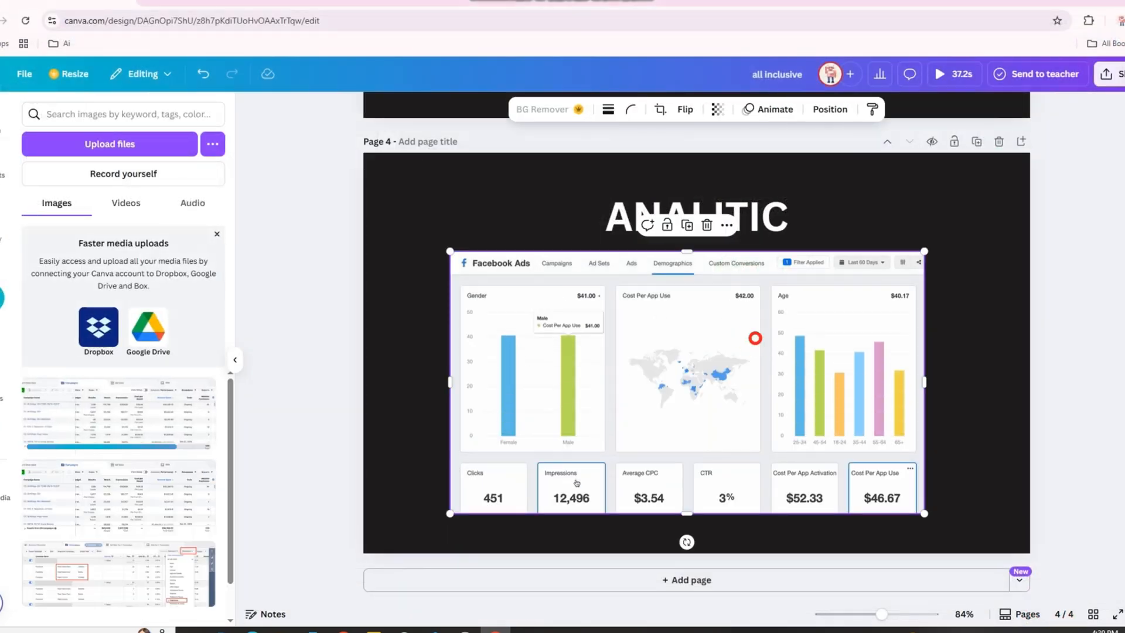
key("Delete")
left_click(117, 484)
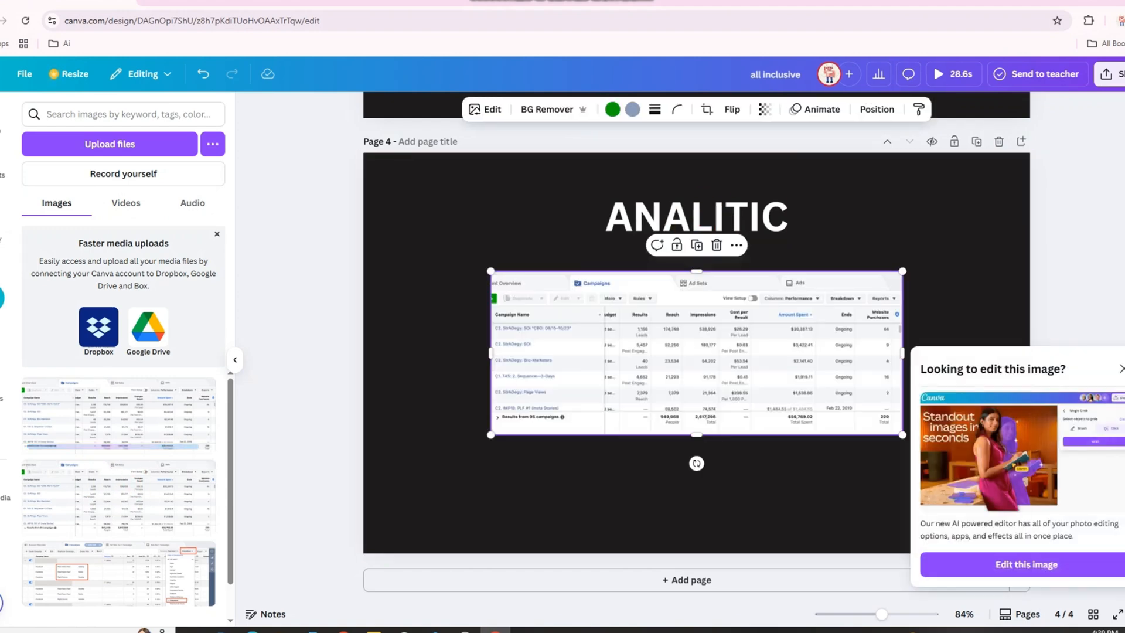
left_click_drag(704, 367, 611, 378)
left_click_drag(670, 353, 744, 353)
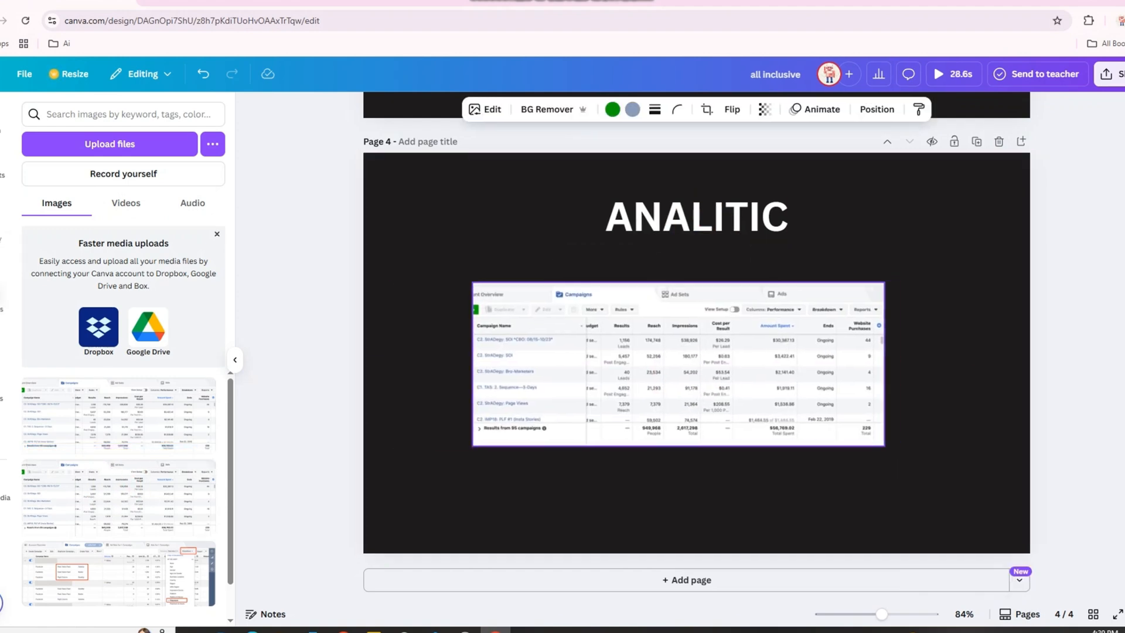
scroll(884, 364, "up", 2)
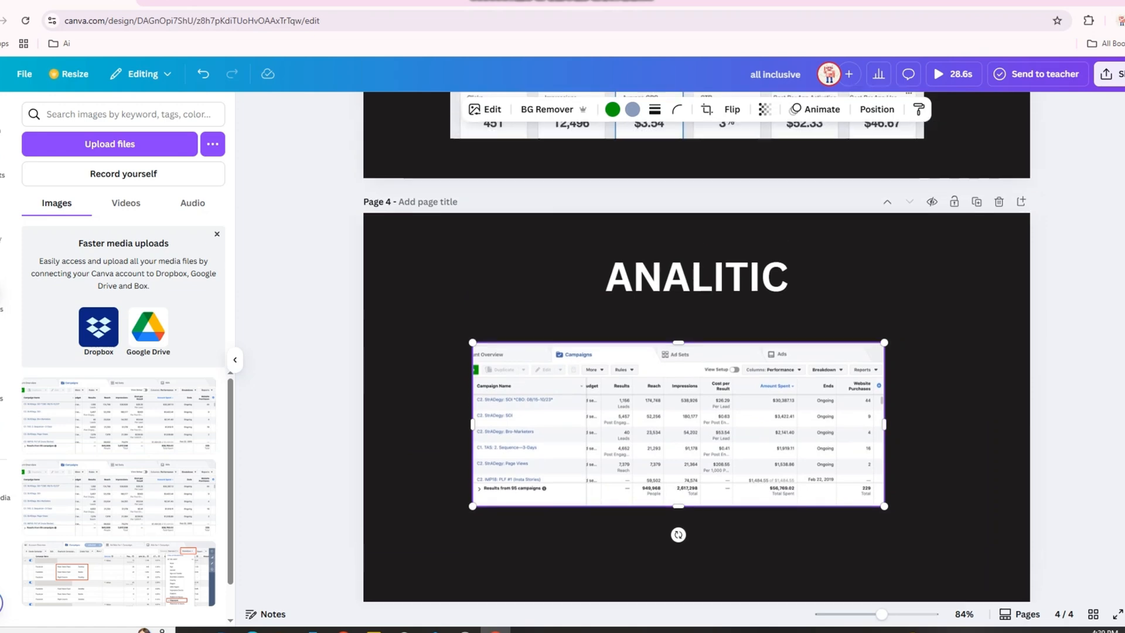
scroll(885, 364, "down", 2)
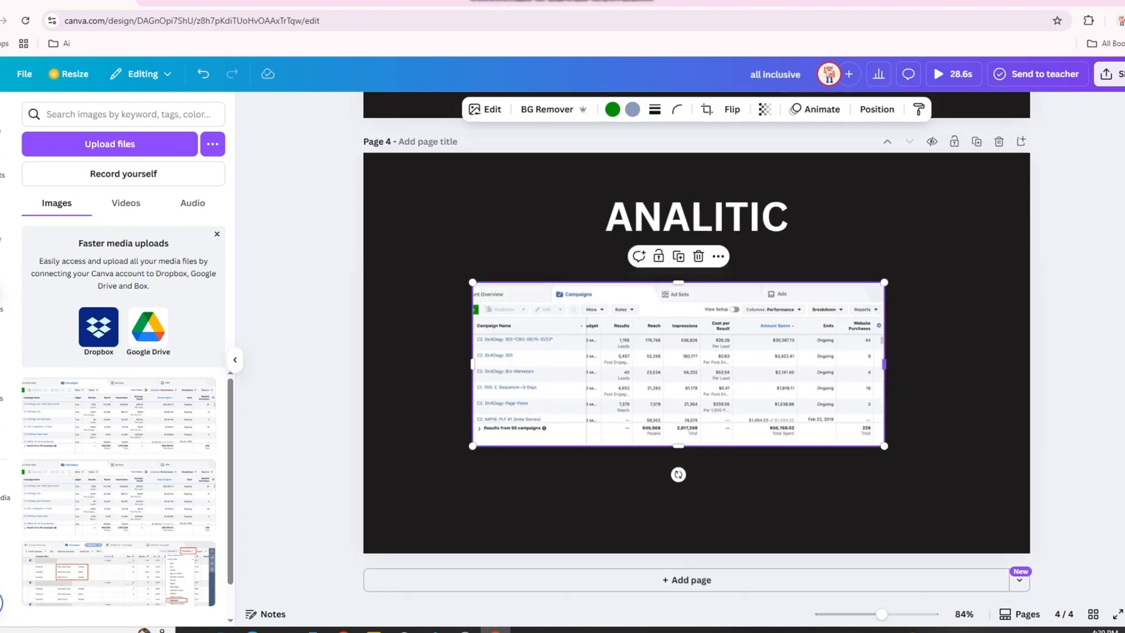
left_click(465, 632)
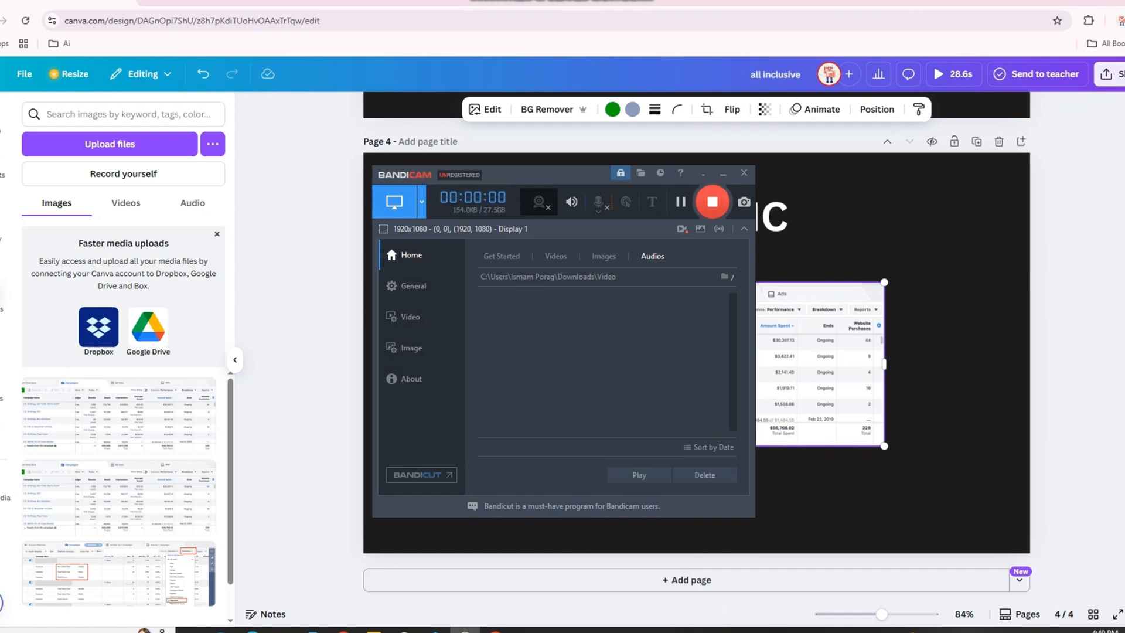
left_click(723, 173)
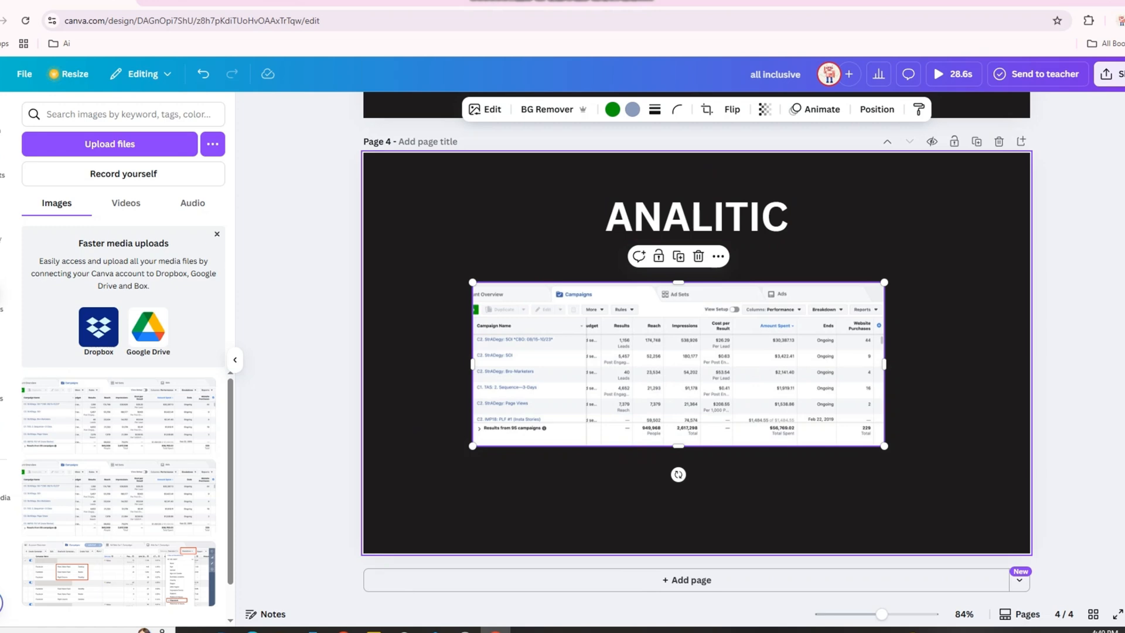
Step: Nudge the campaign results image on page 4 slightly to the left
mouse_move(671, 390)
left_mouse_down()
mouse_move(645, 388)
mouse_move(666, 389)
left_mouse_up()
scroll(667, 389, "up", 3)
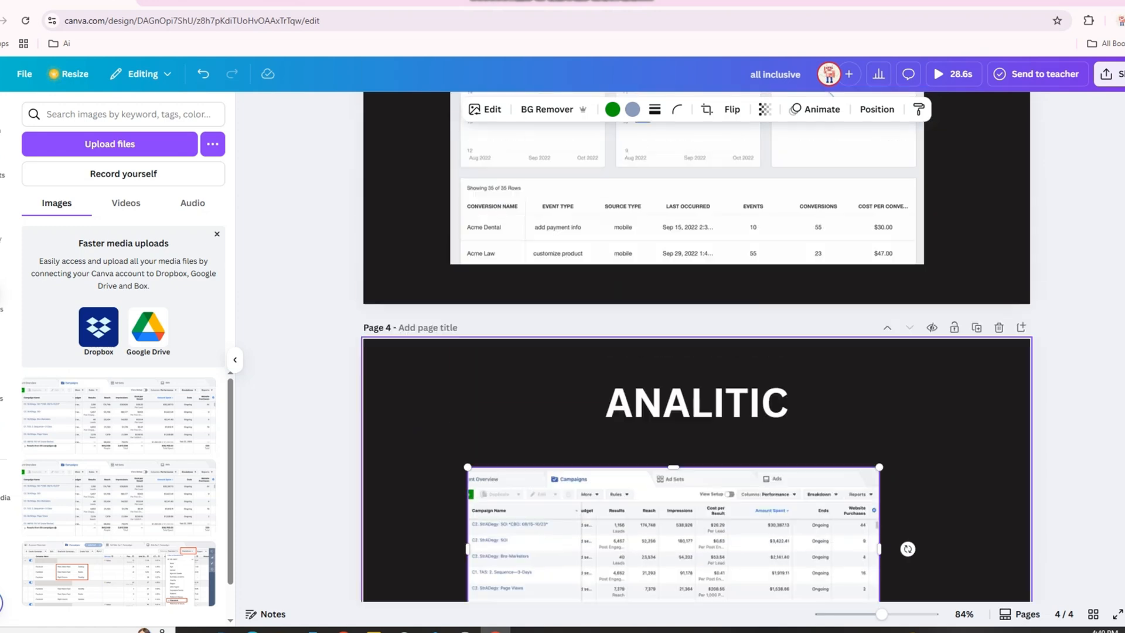
scroll(874, 443, "down", 3)
Step: Review all four pages of the design, checking the two thumbnails and the two analytics pages
scroll(874, 443, "up", 8)
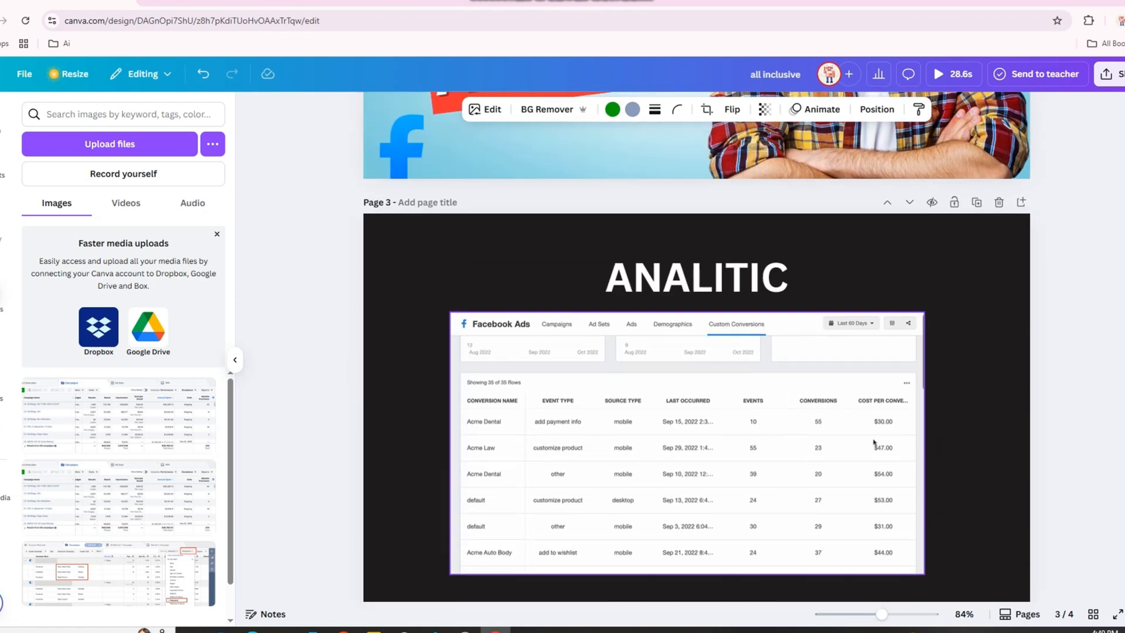
scroll(874, 443, "down", 8)
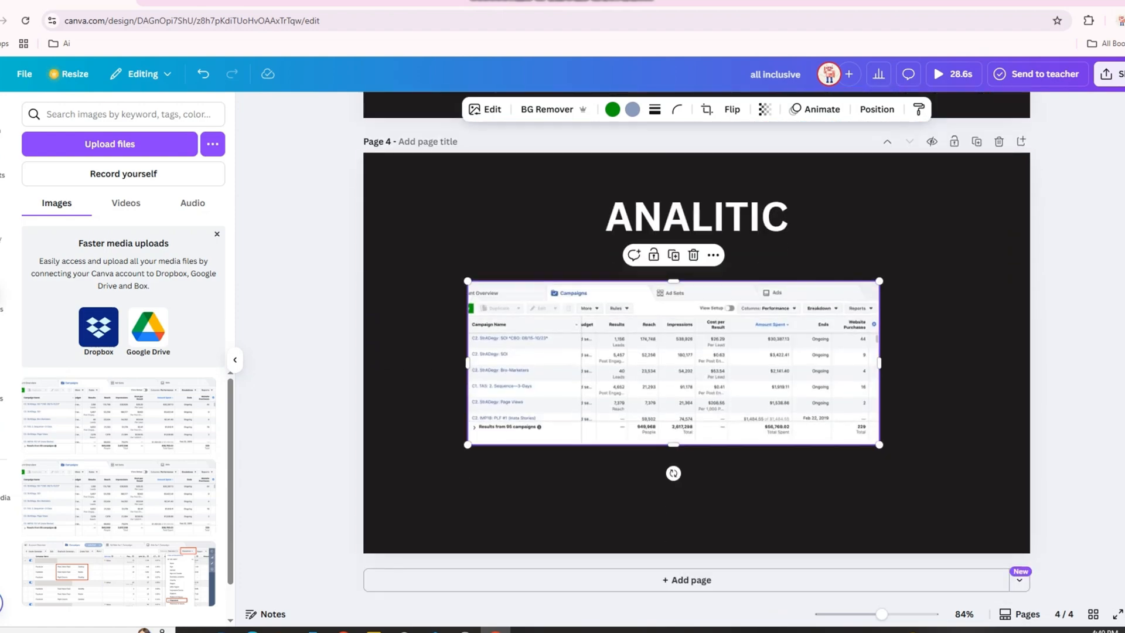
scroll(873, 444, "up", 15)
scroll(627, 327, "down", 7)
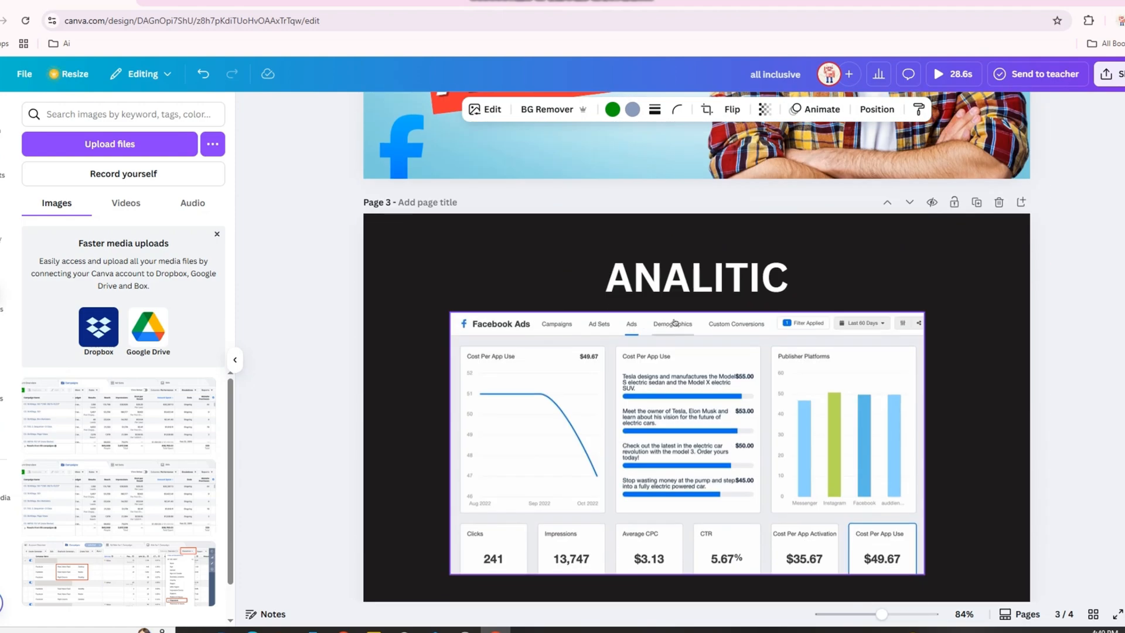
scroll(644, 381, "down", 5)
scroll(598, 442, "up", 4)
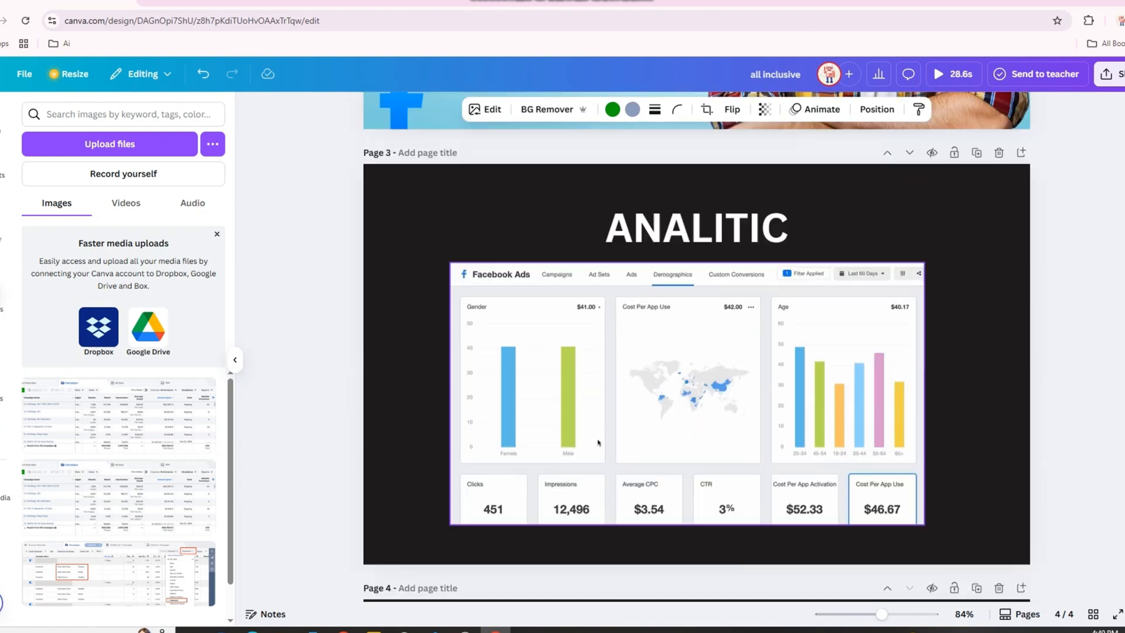
scroll(598, 443, "up", 10)
scroll(598, 442, "down", 7)
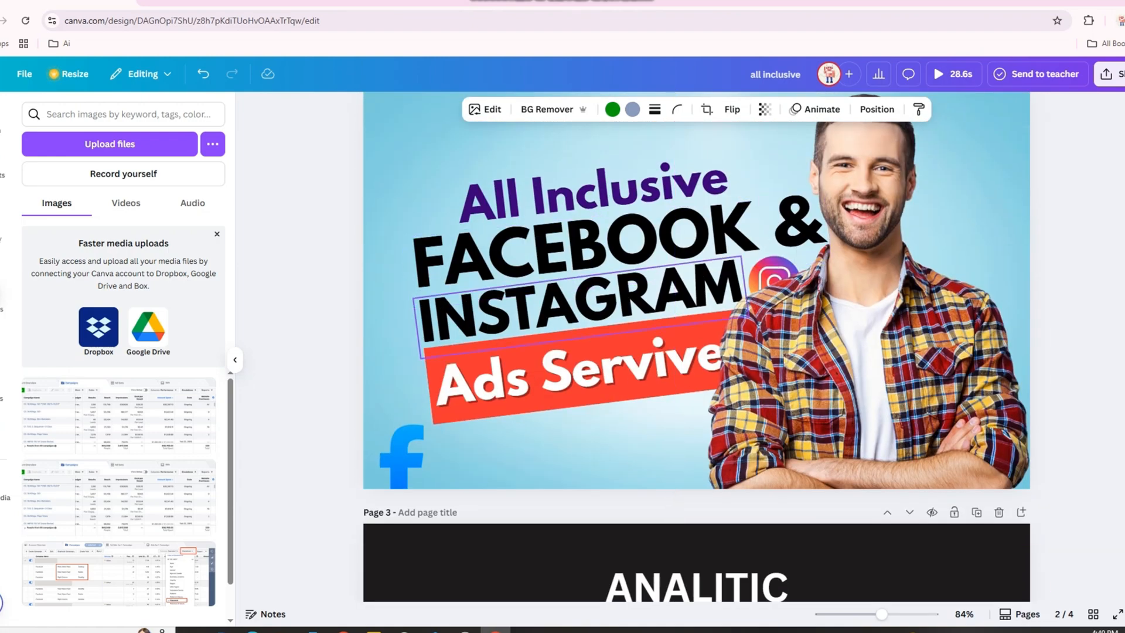
scroll(697, 346, "down", 6)
scroll(696, 345, "down", 5)
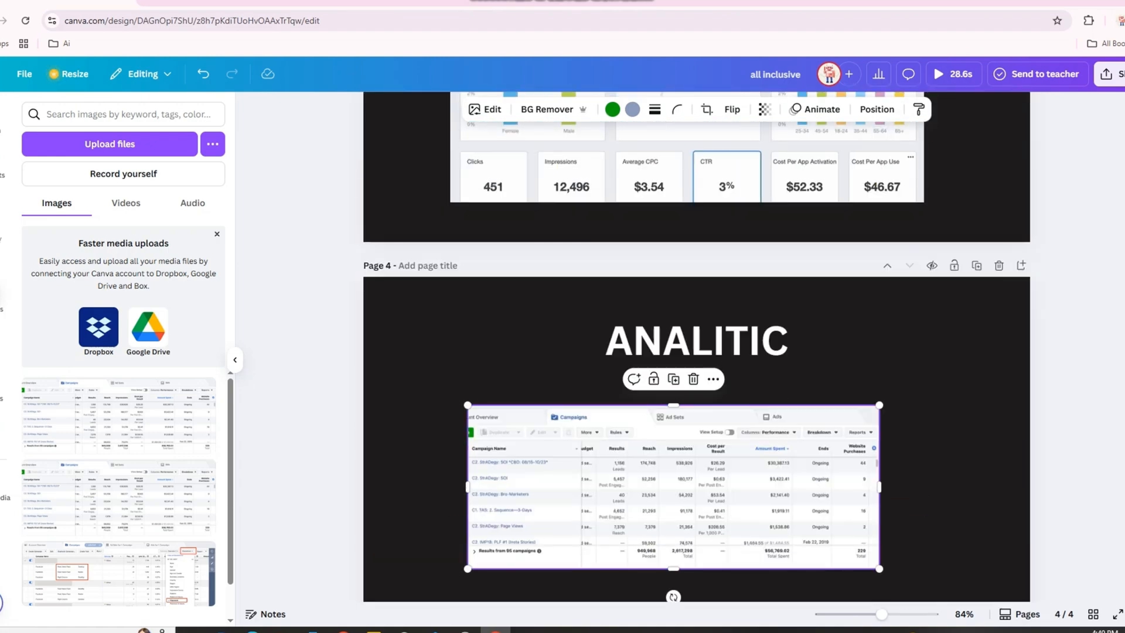
scroll(463, 454, "down", 2)
scroll(463, 453, "up", 8)
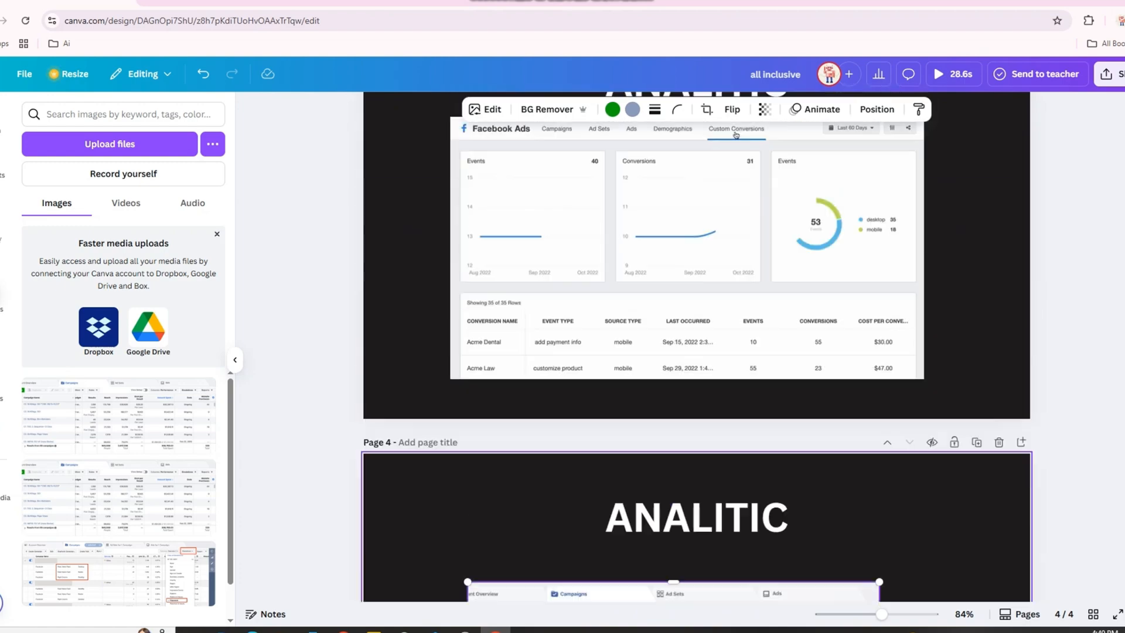
scroll(715, 457, "up", 10)
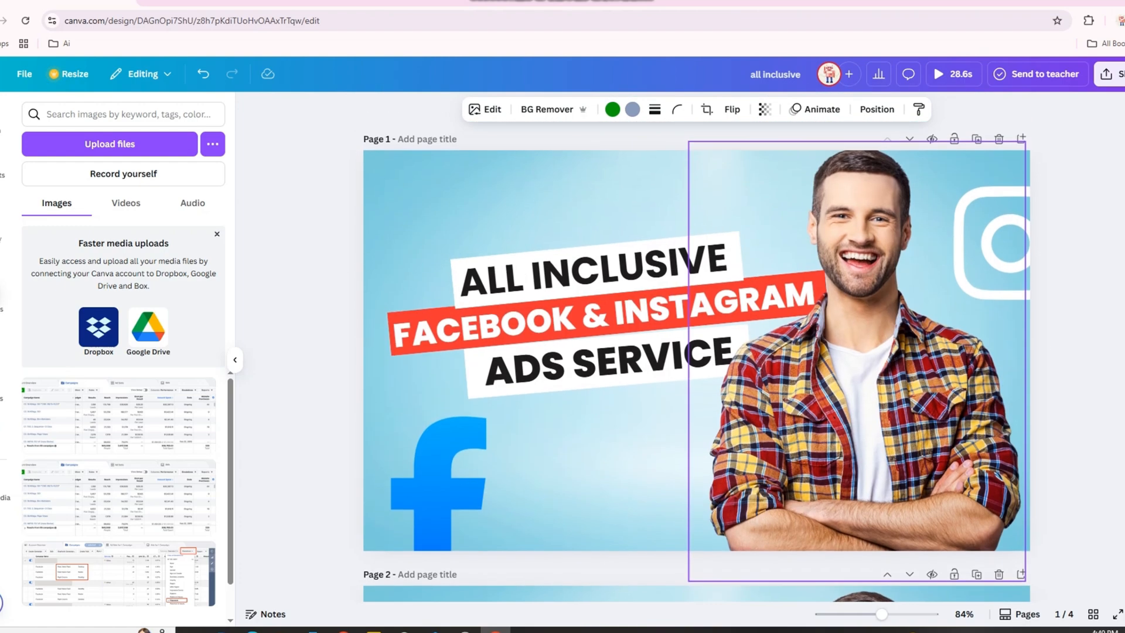
Step: Download only page 2 of the design as an MP4 video
left_click(1110, 74)
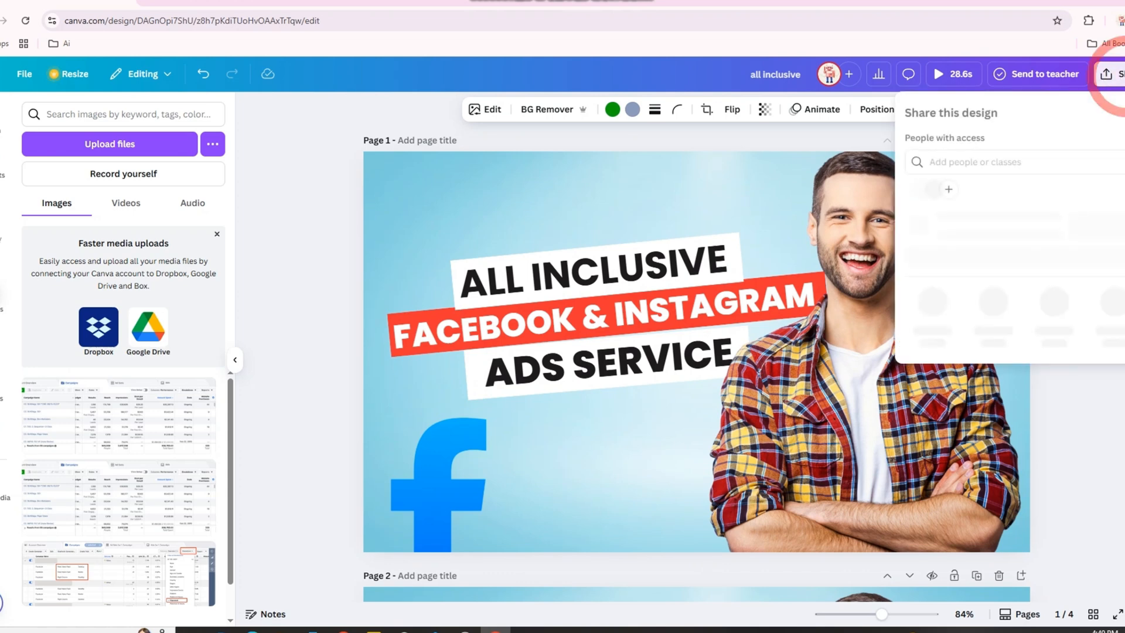
left_click(933, 328)
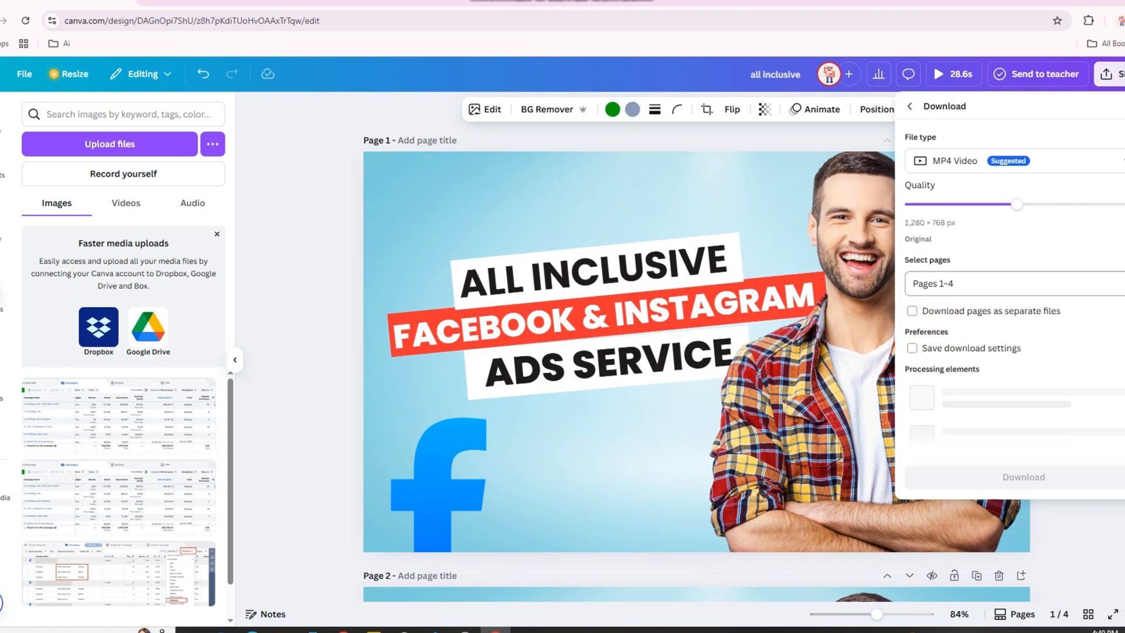
left_click(1014, 283)
left_click(922, 396)
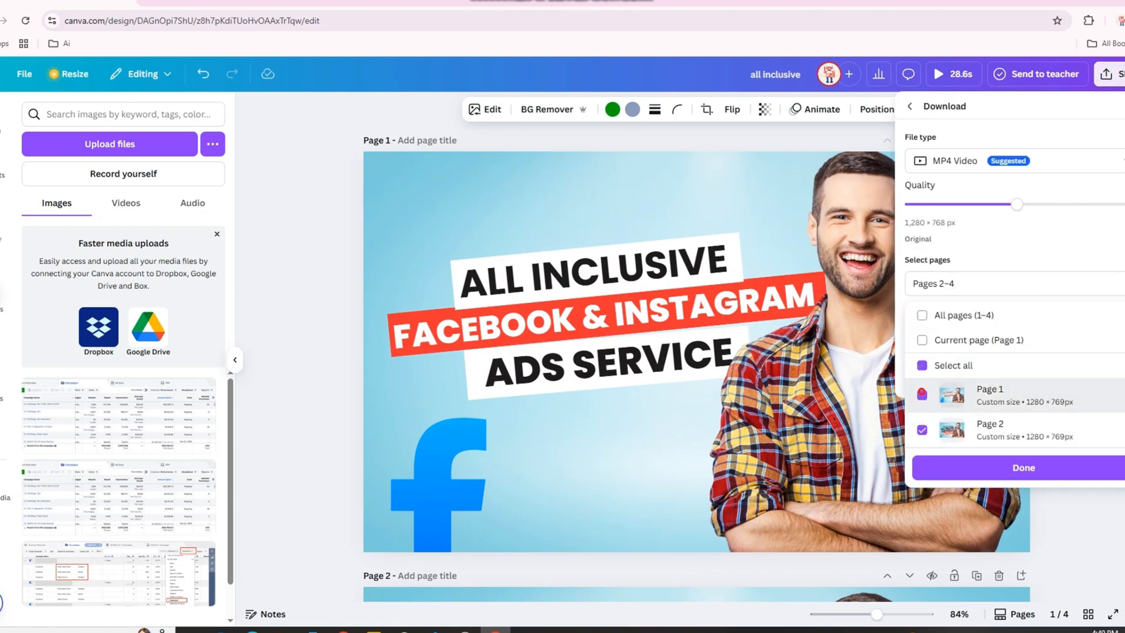
scroll(1014, 381, "down", 2)
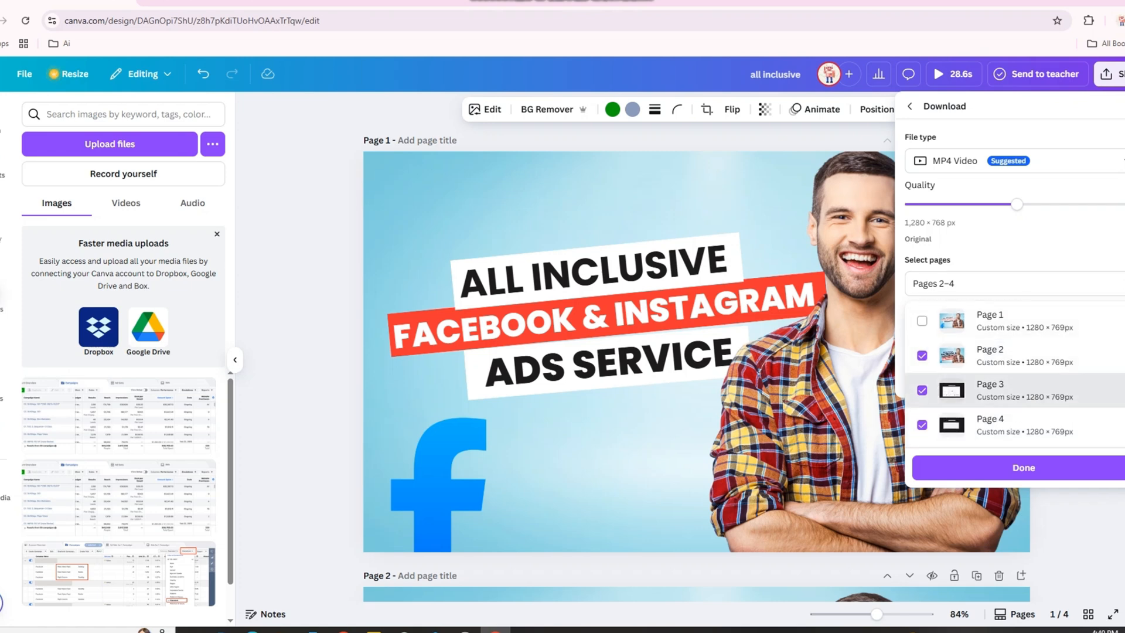
left_click(922, 390)
left_click(955, 472)
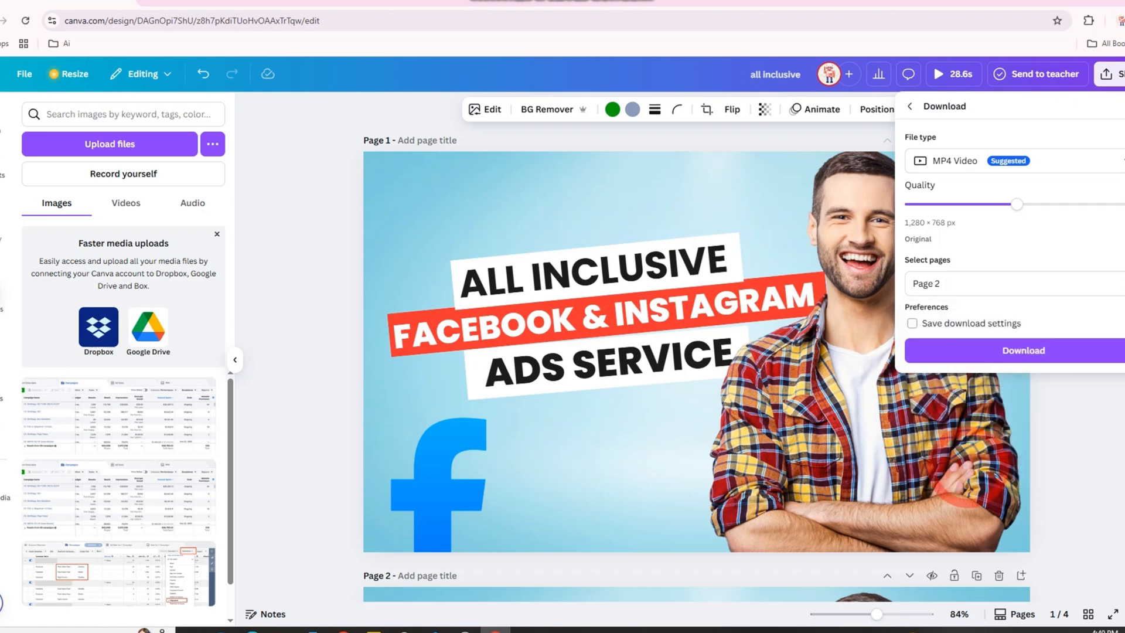
left_click(1024, 350)
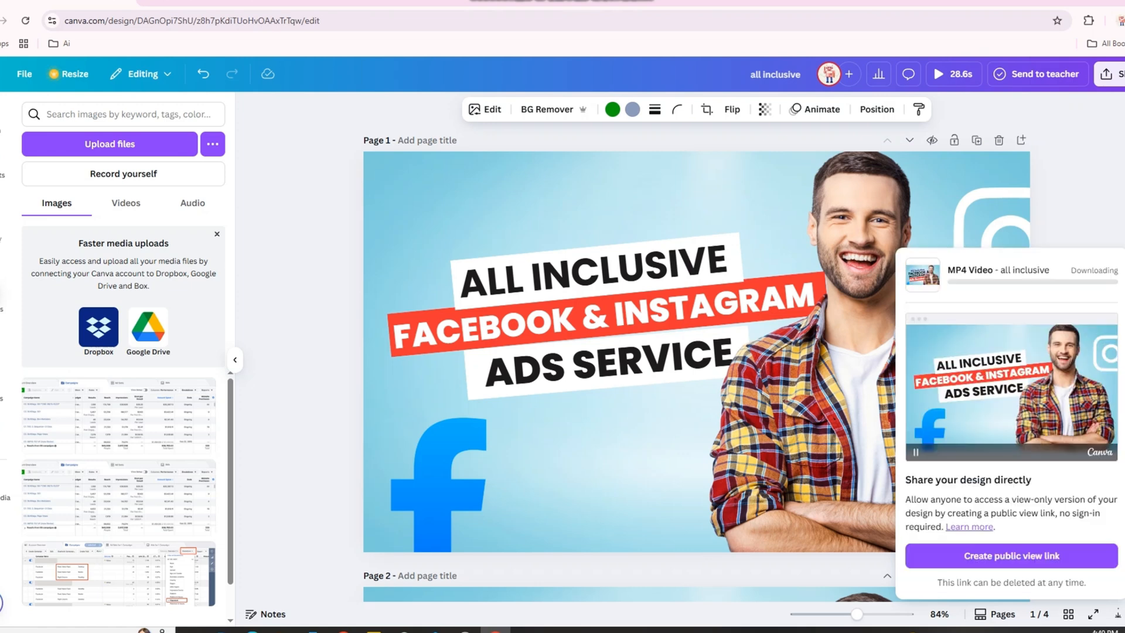